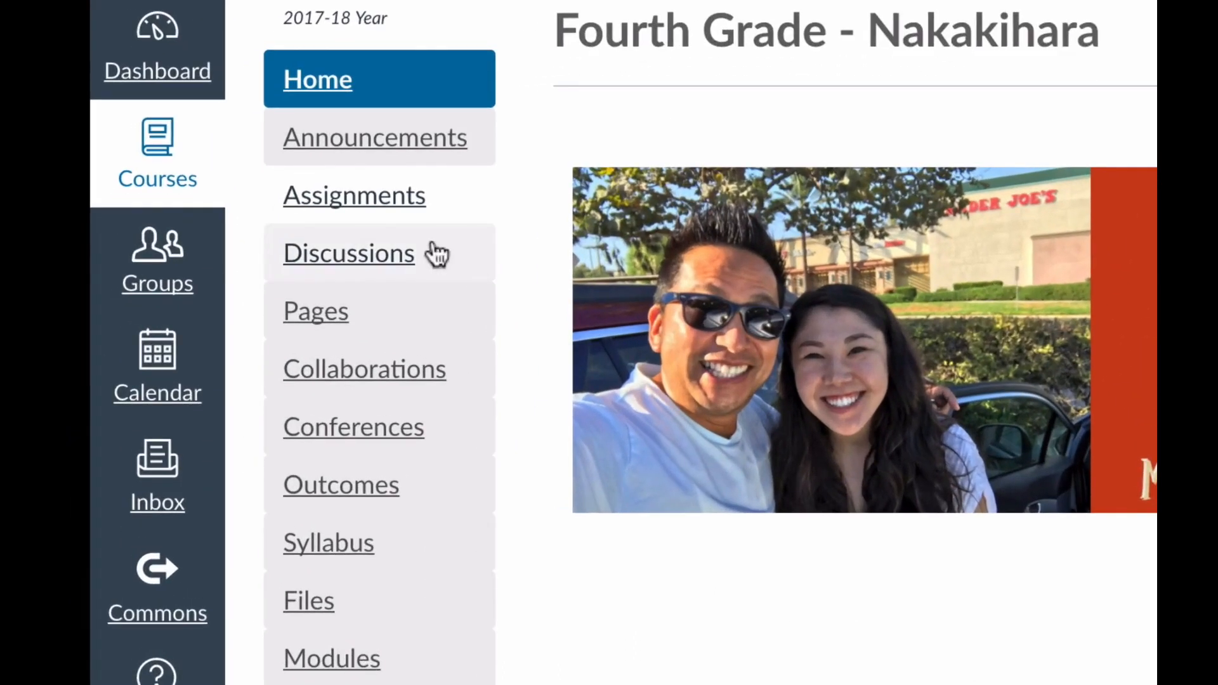
Start a new discussion in the course's Discussions area and title it "Test"
click(368, 274)
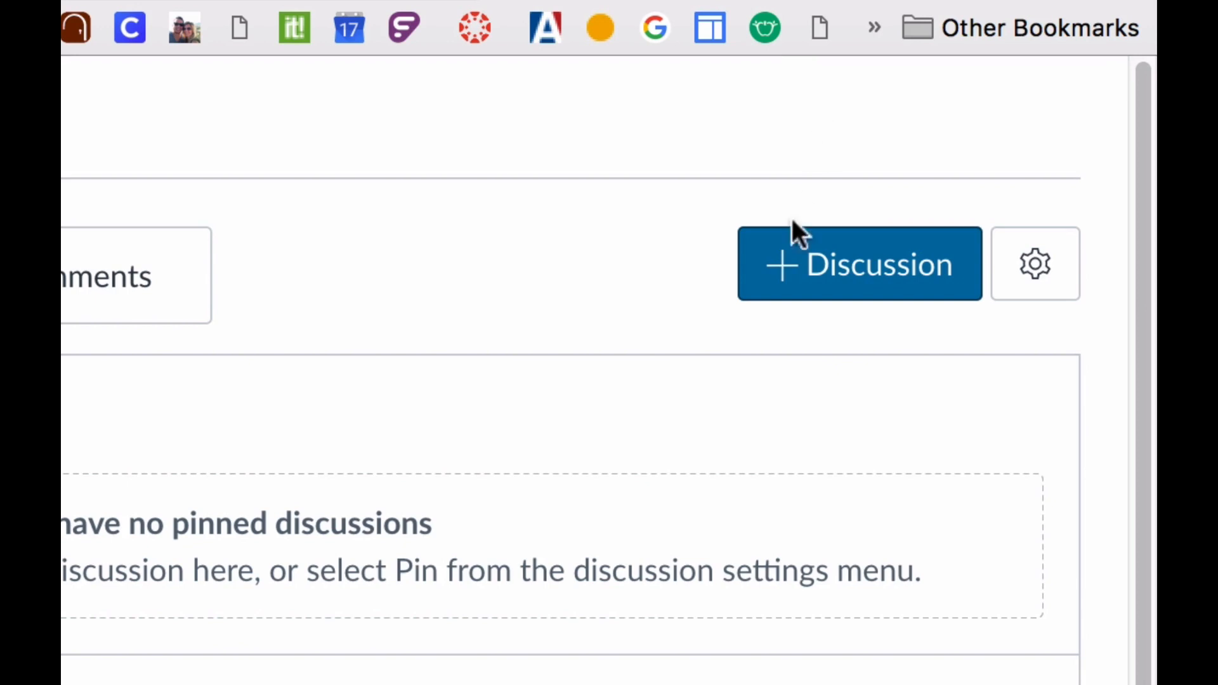
click(816, 284)
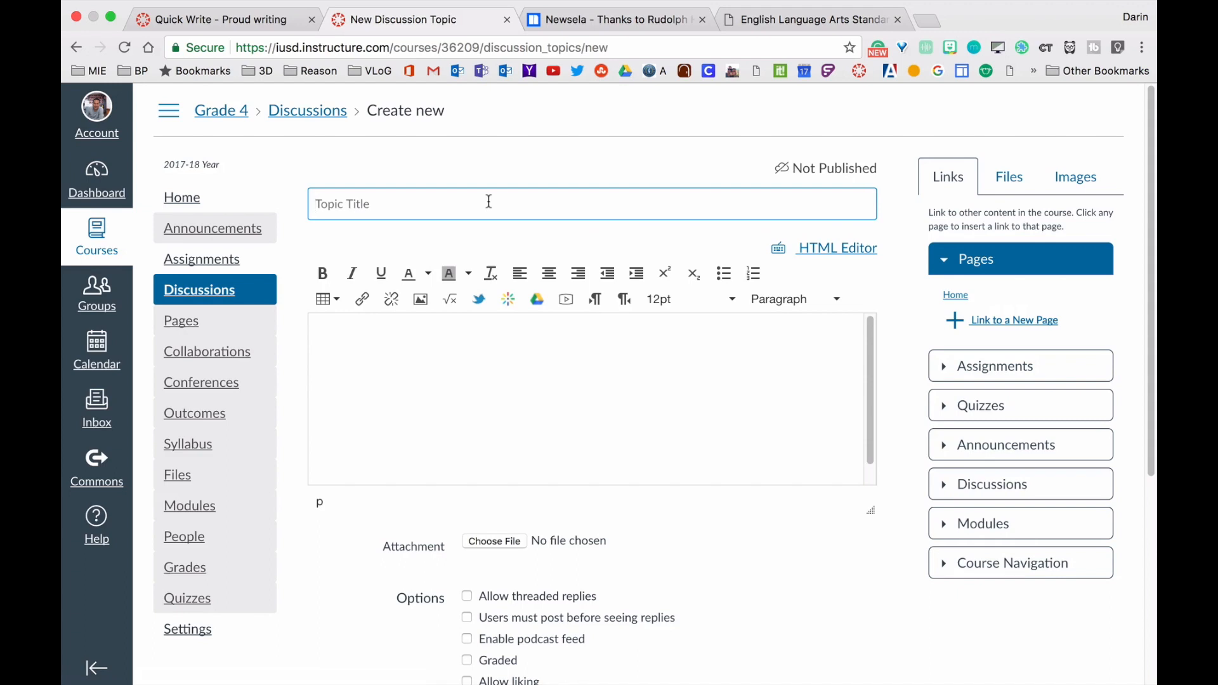
text(Test)
Write "Tell me about your summer.", then "Directions" with numbered item "Describe, in great detail, 3 of your favorite events from this summer."
click(511, 391)
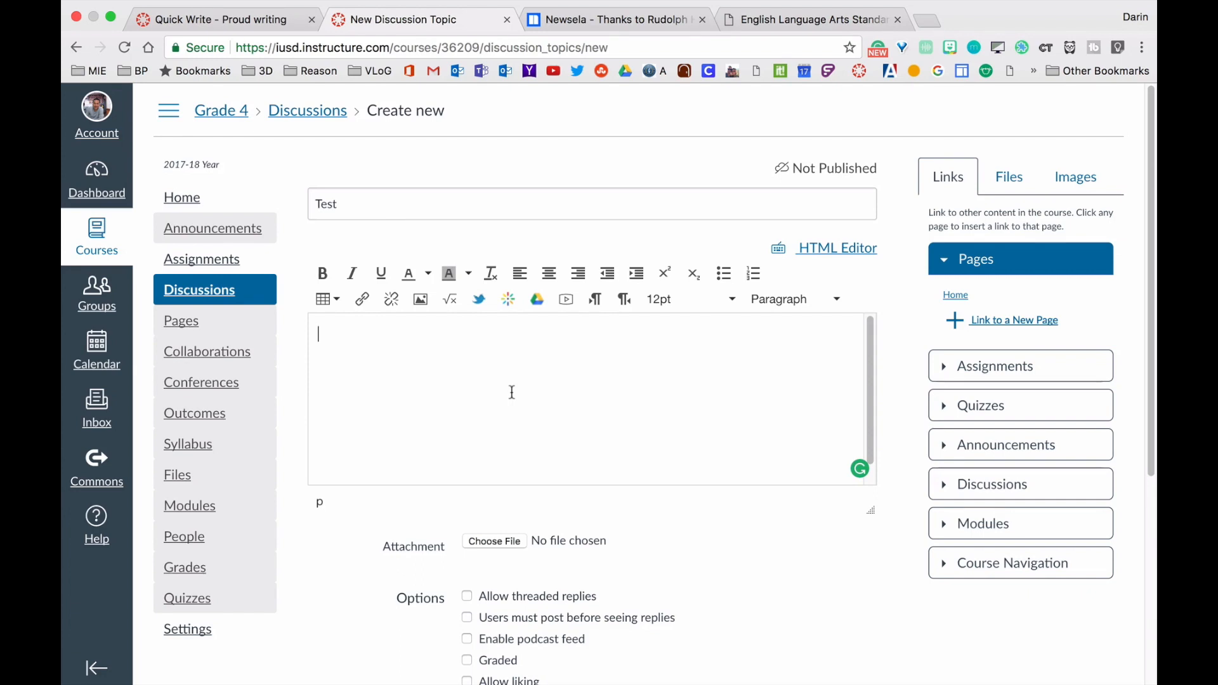
text(Tell me about your summer. Directions Describe, in great detail, 3 of your favorite events from this summer.)
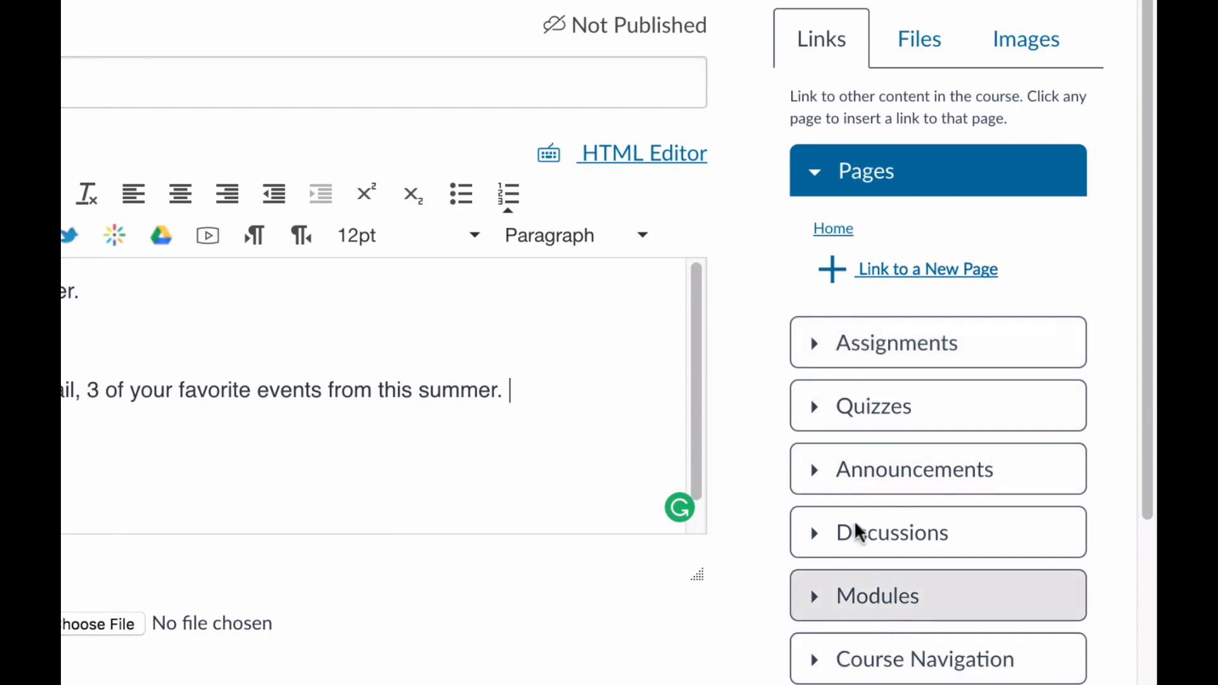
Look through the insertable course files and images, and search Flickr Creative Commons for "summer"
click(925, 46)
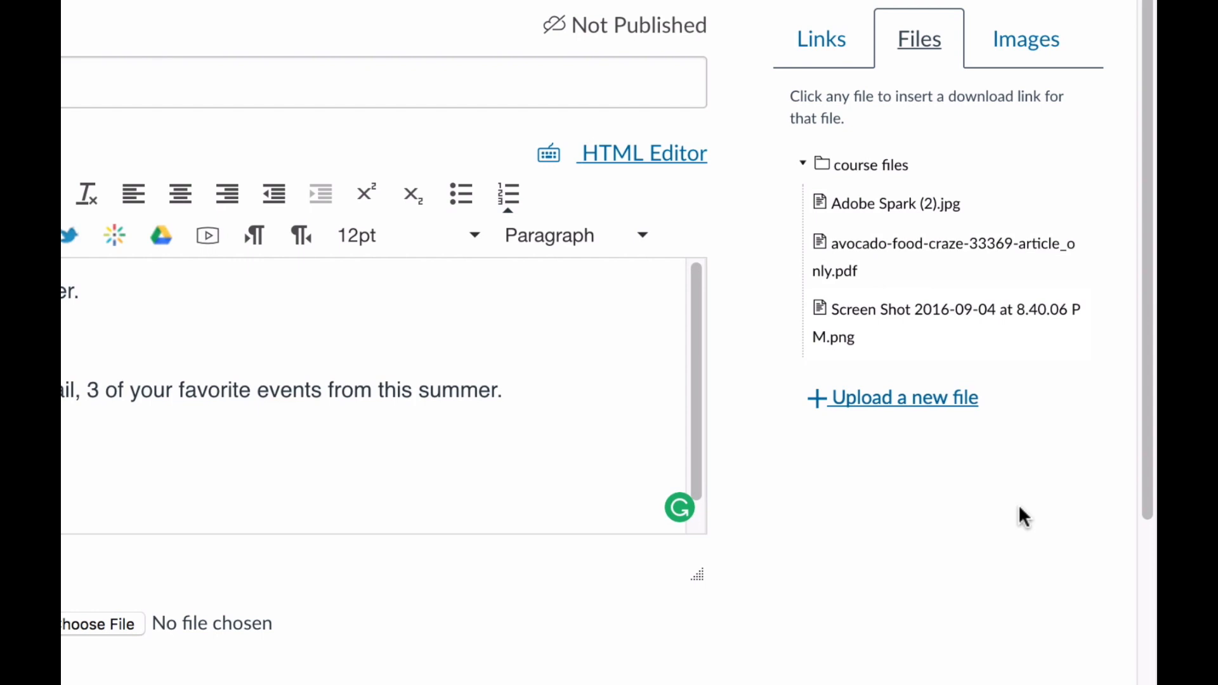
click(1050, 50)
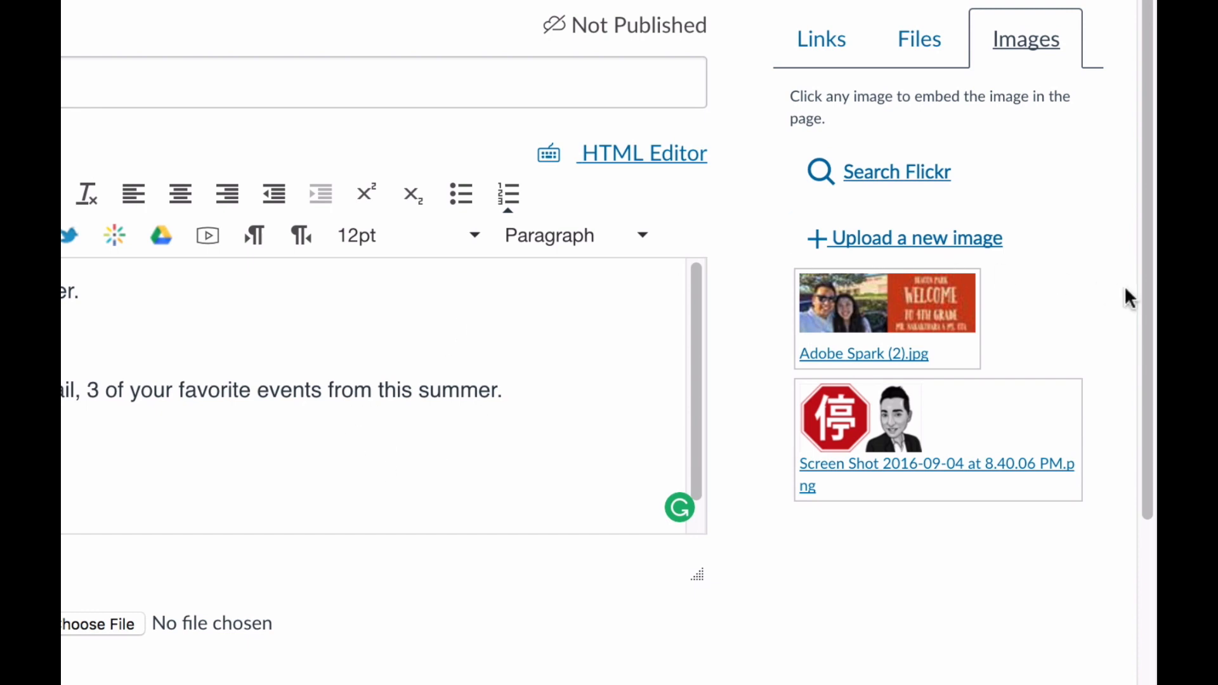
click(874, 173)
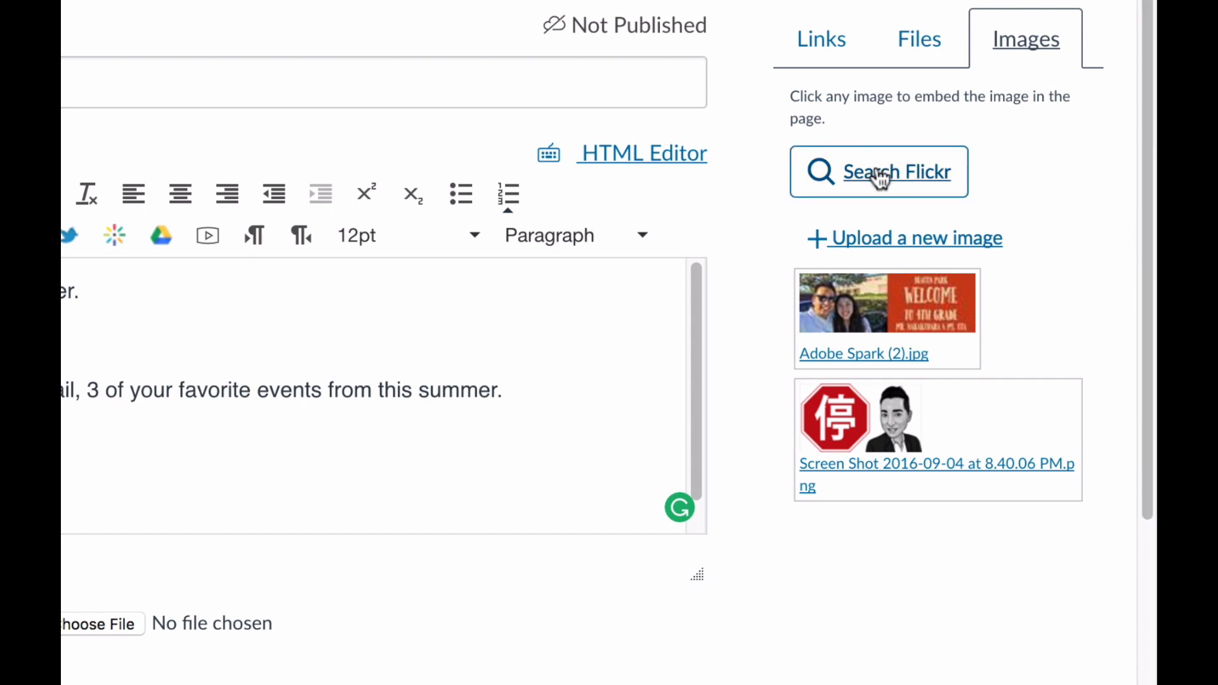
click(878, 175)
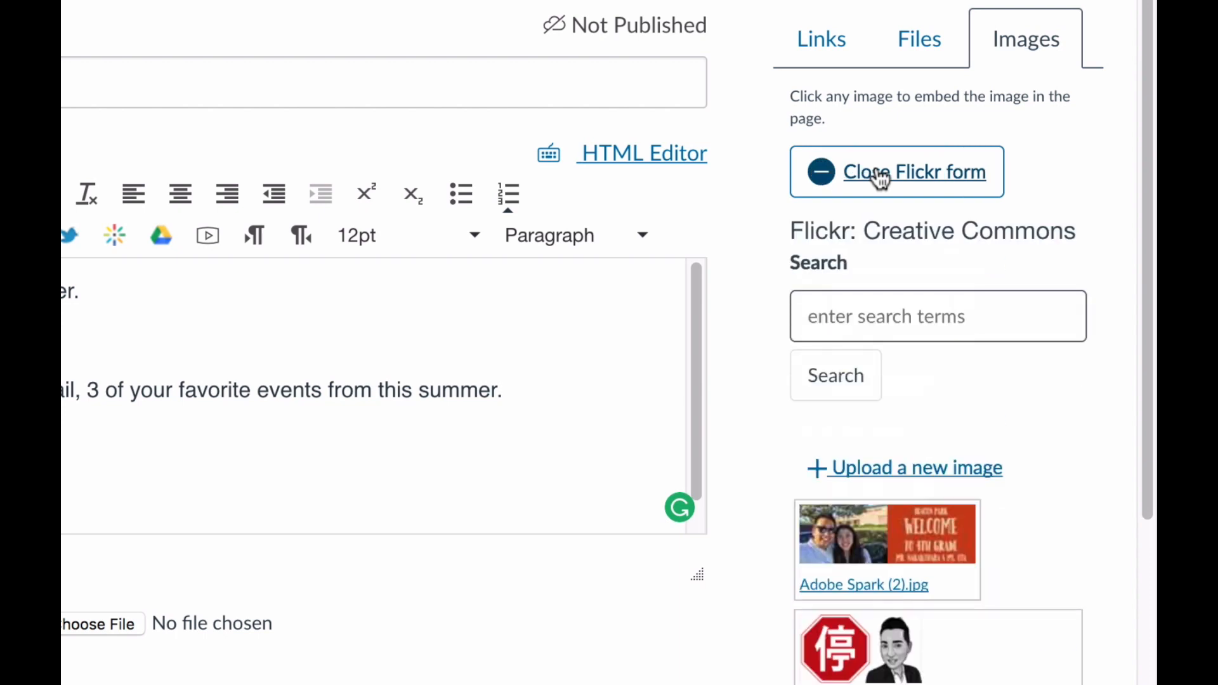
click(875, 319)
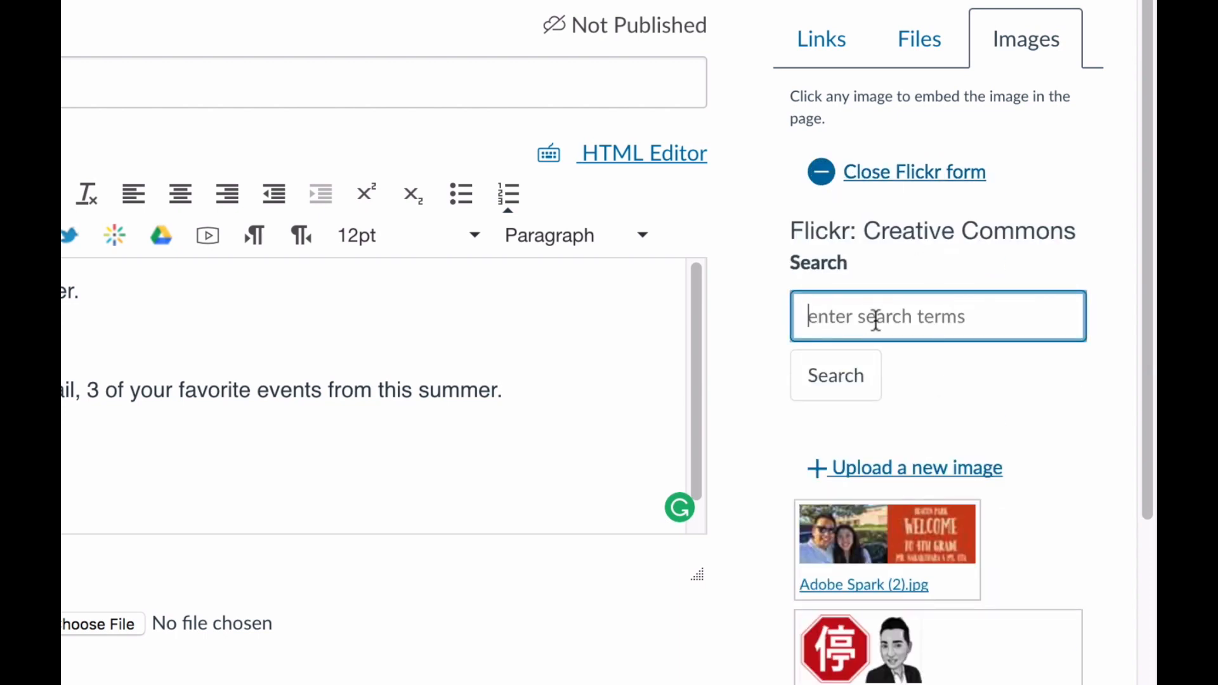
text(summer)
key(Return)
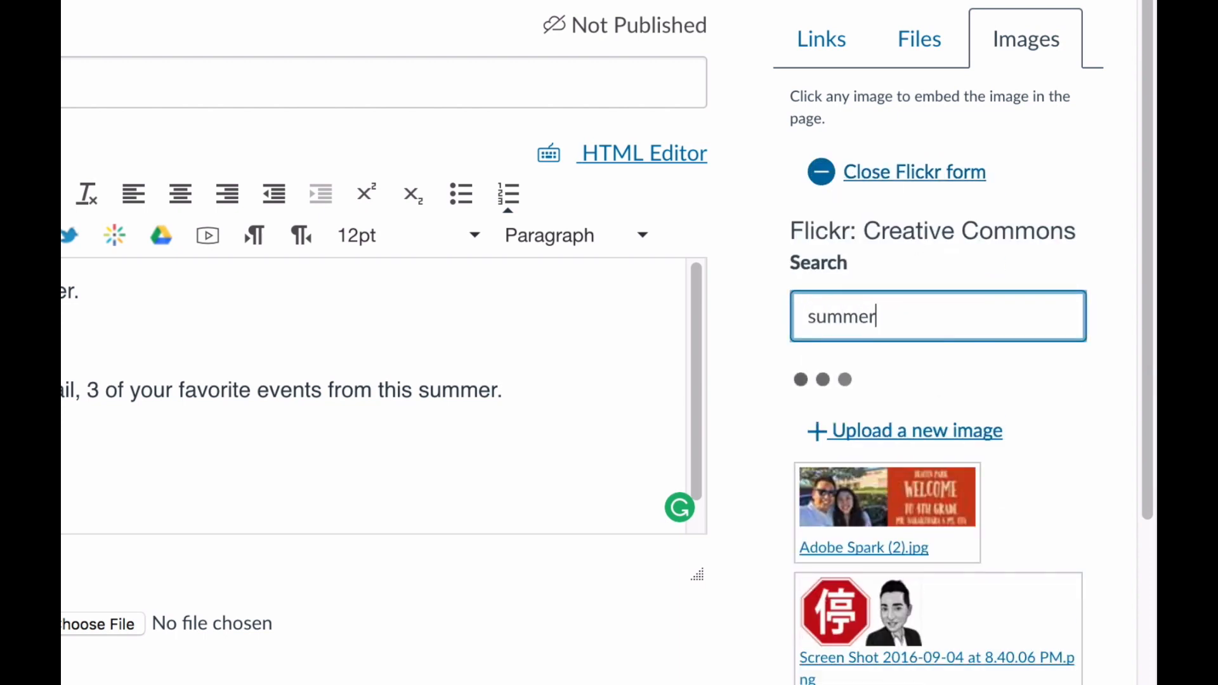
Embed the ocean sunset photo from the Flickr results below the numbered direction and check it in the discussion body
scroll(1112, 519, down, 5)
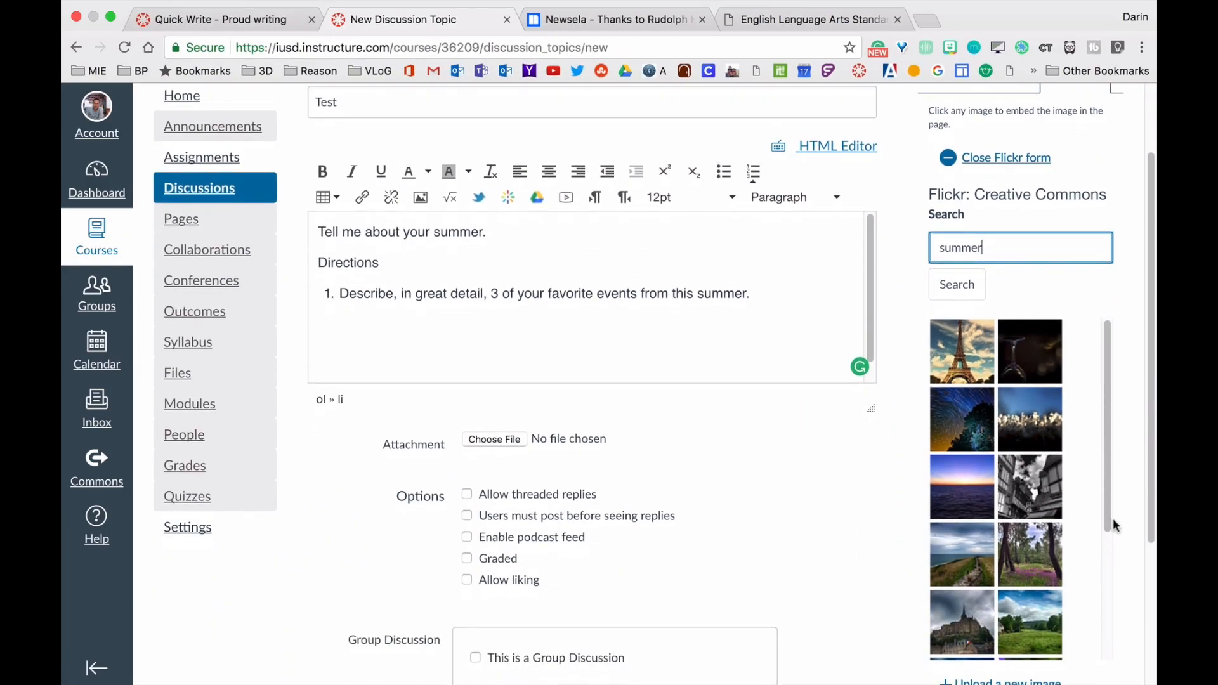
scroll(1114, 536, down, 3)
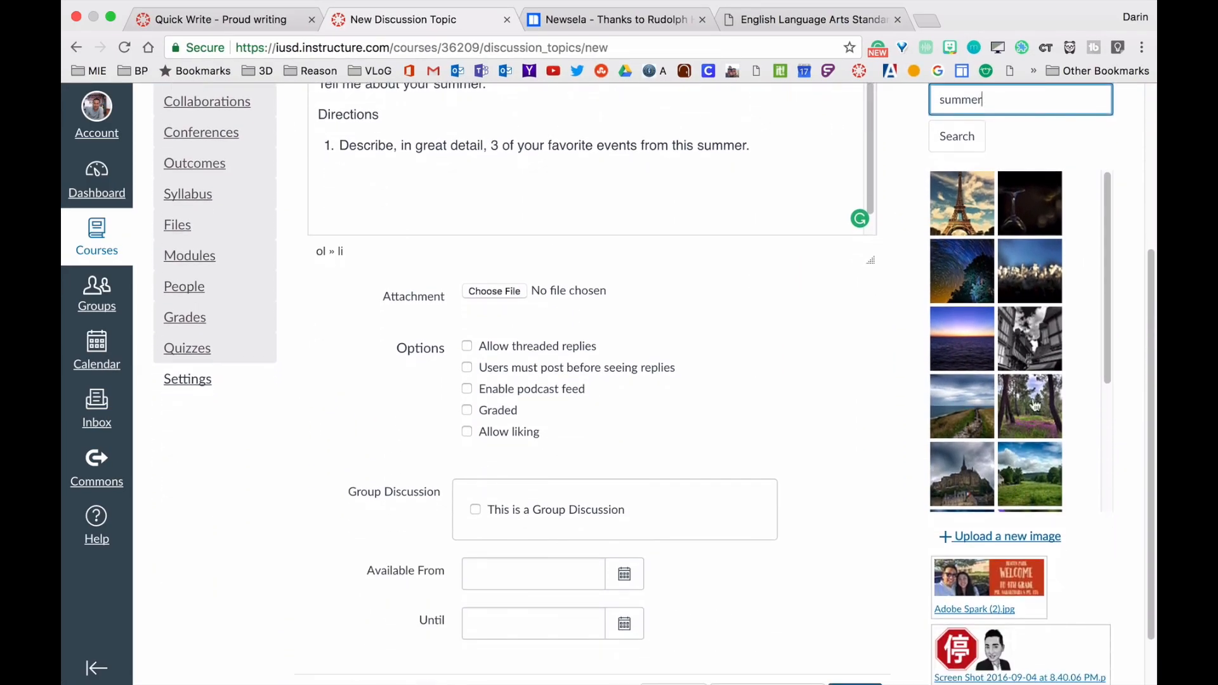
click(952, 336)
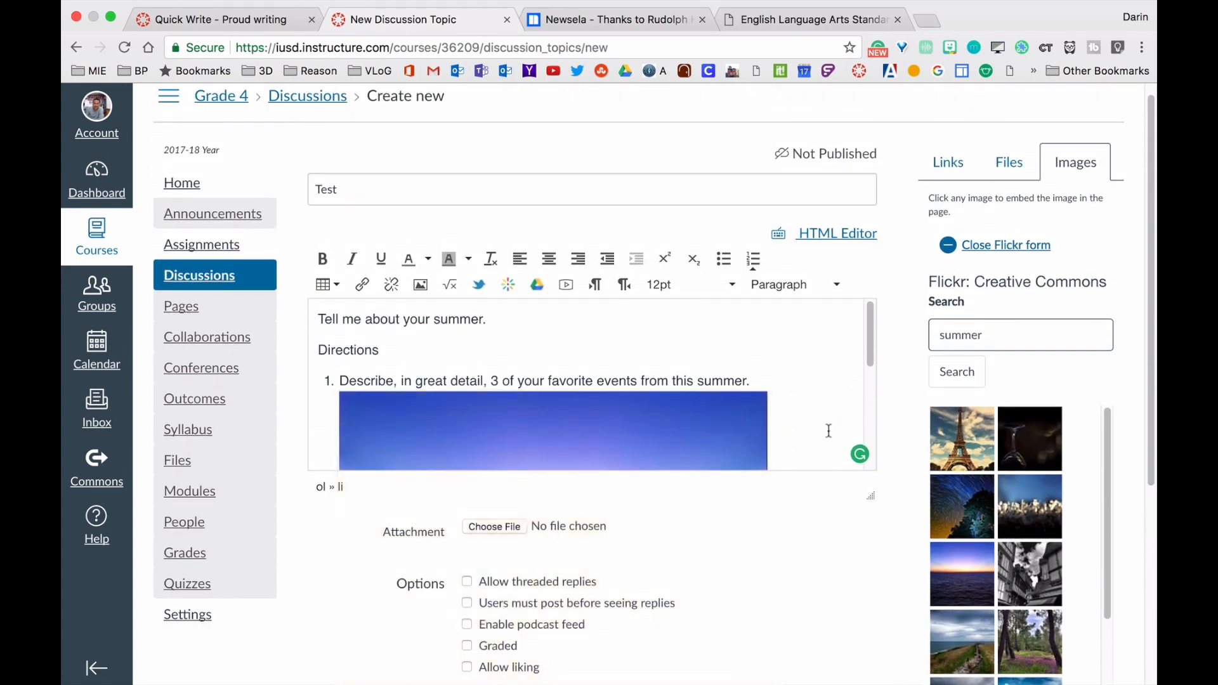
scroll(828, 431, down, 4)
scroll(828, 430, down, 2)
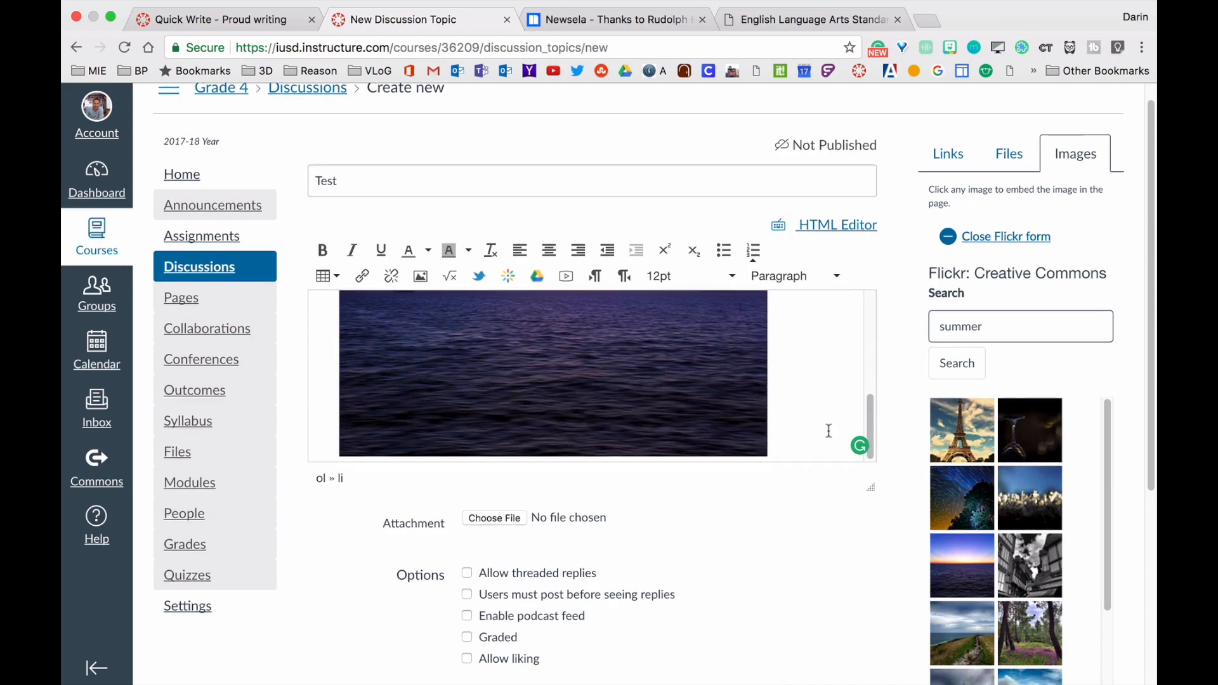
scroll(828, 431, up, 5)
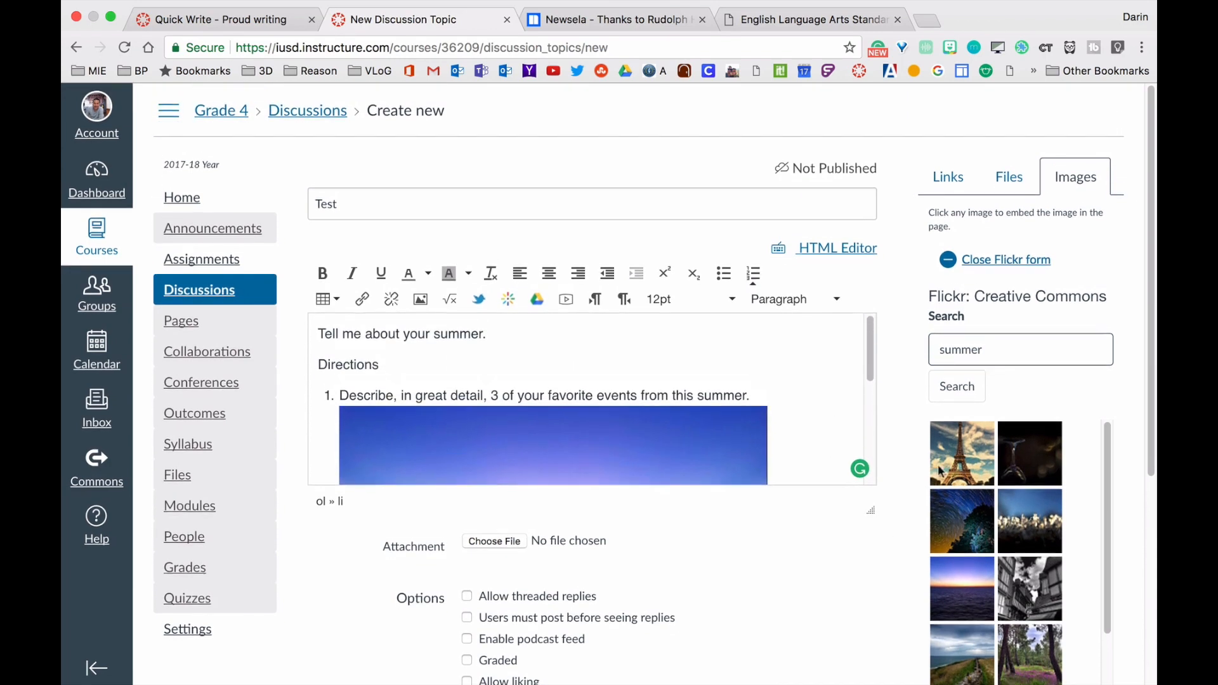
scroll(1096, 413, down, 5)
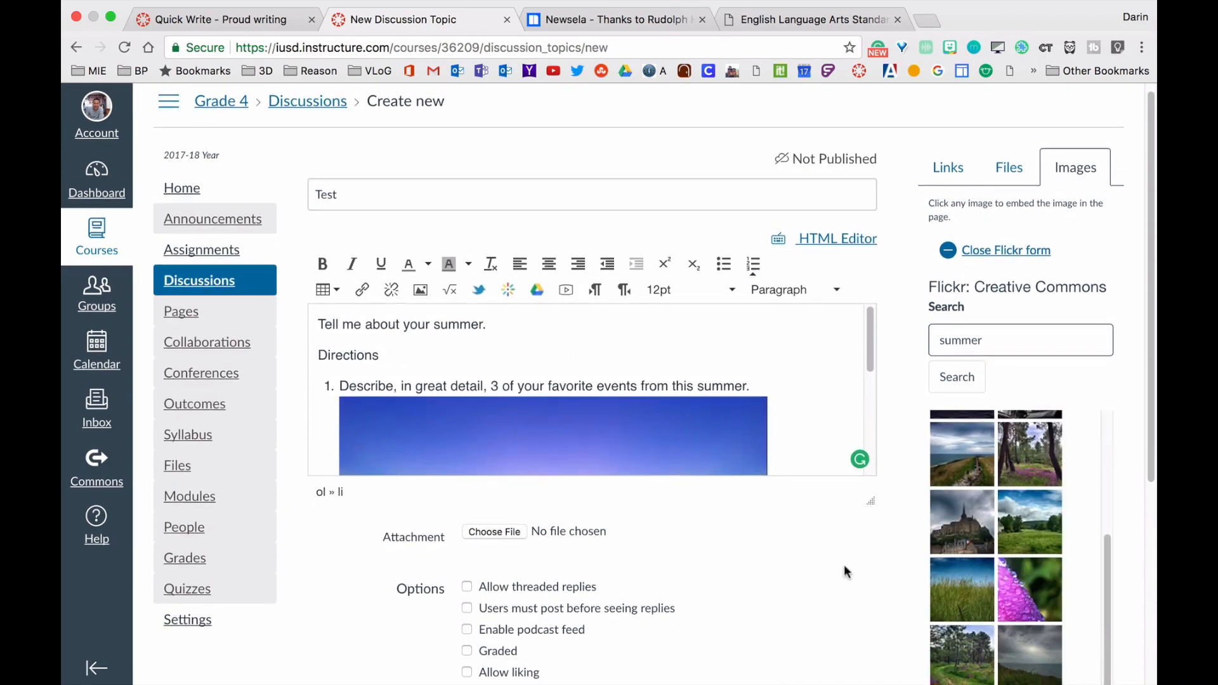
scroll(845, 571, down, 4)
scroll(844, 568, down, 1)
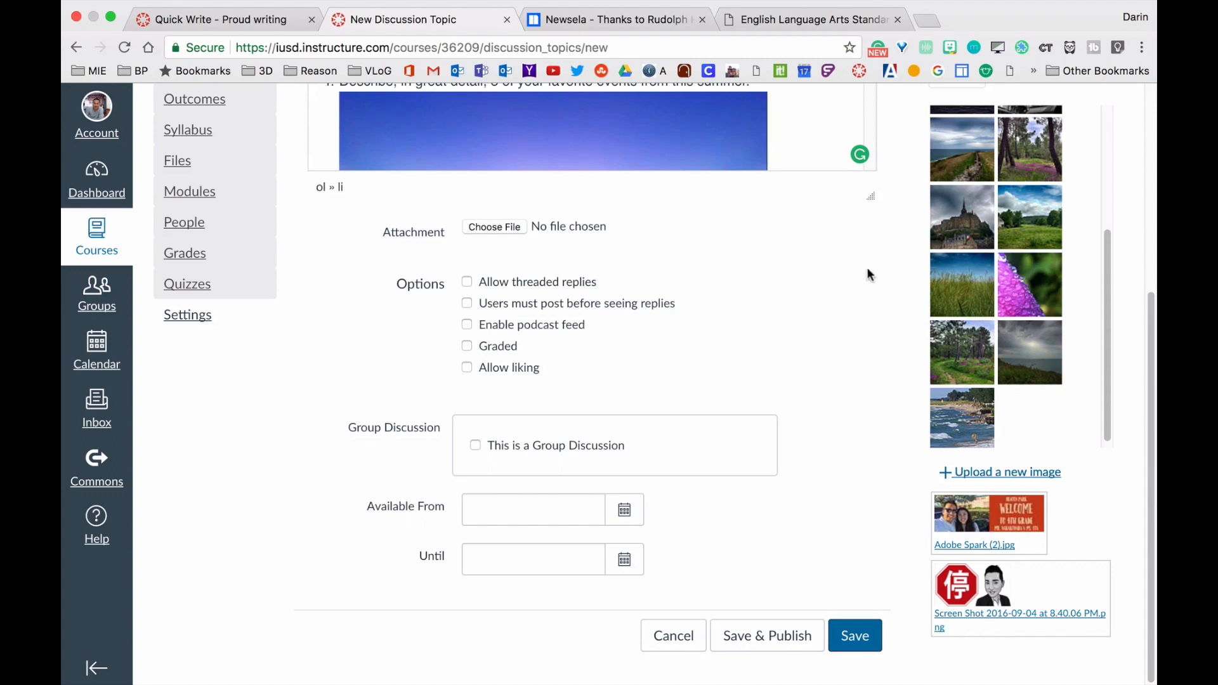
scroll(1114, 274, up, 4)
scroll(1115, 277, down, 1)
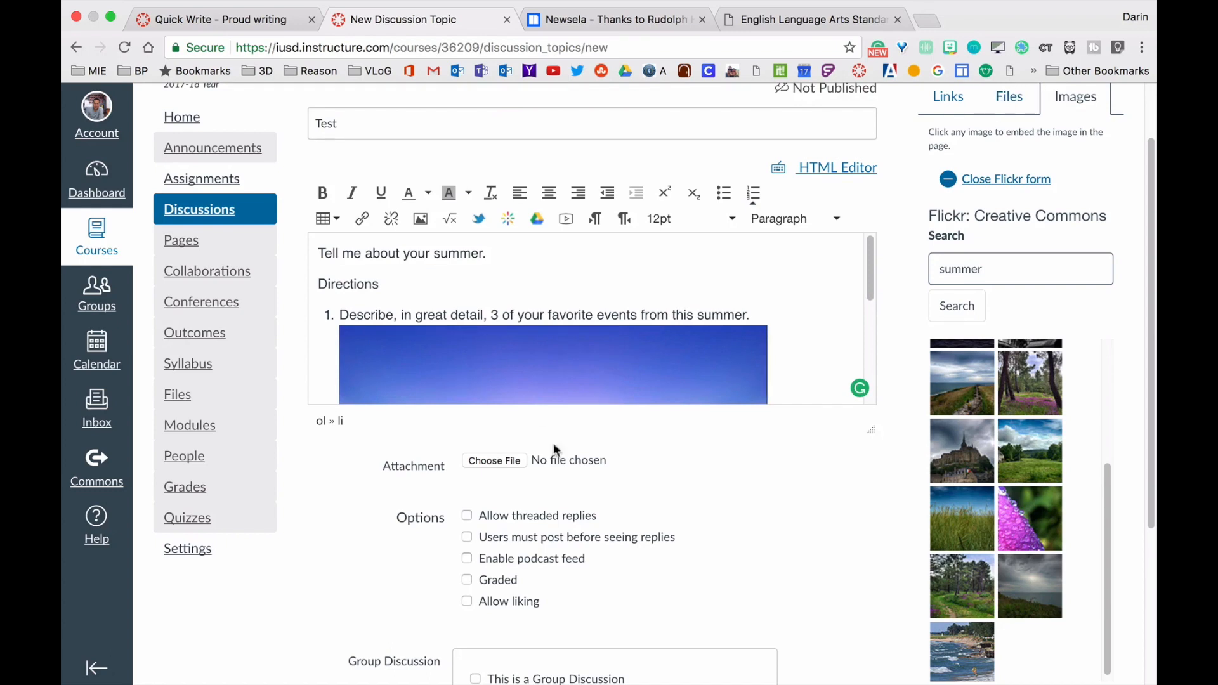
scroll(672, 534, down, 2)
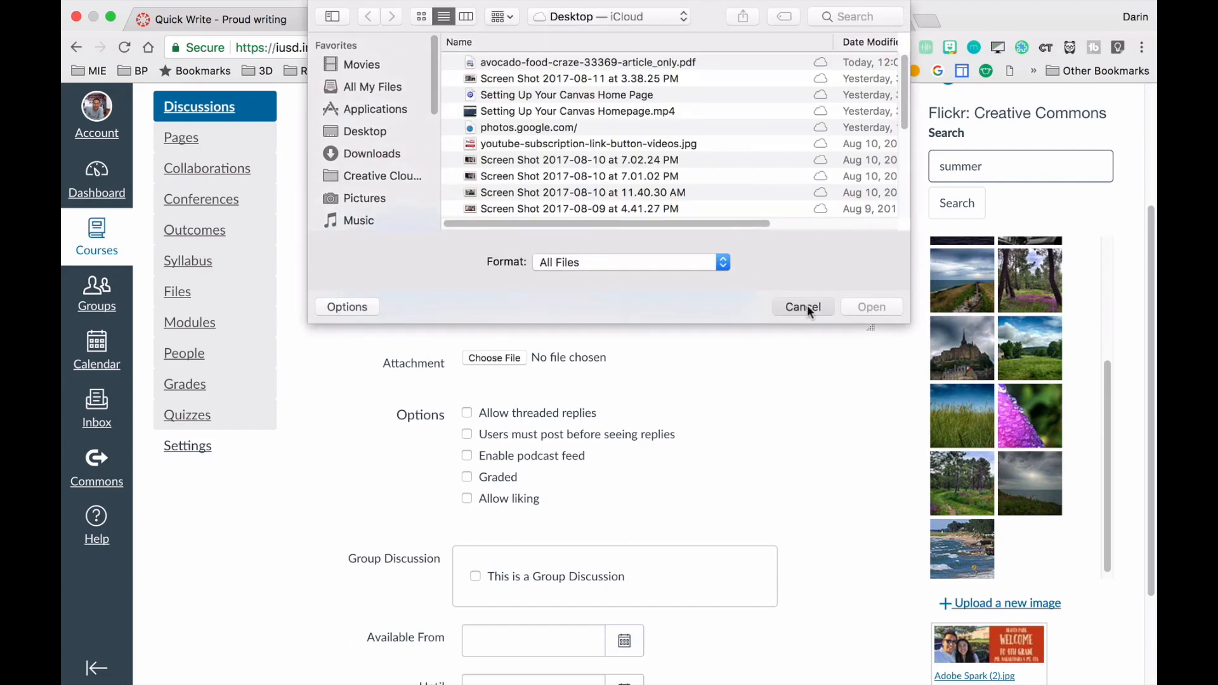
click(806, 305)
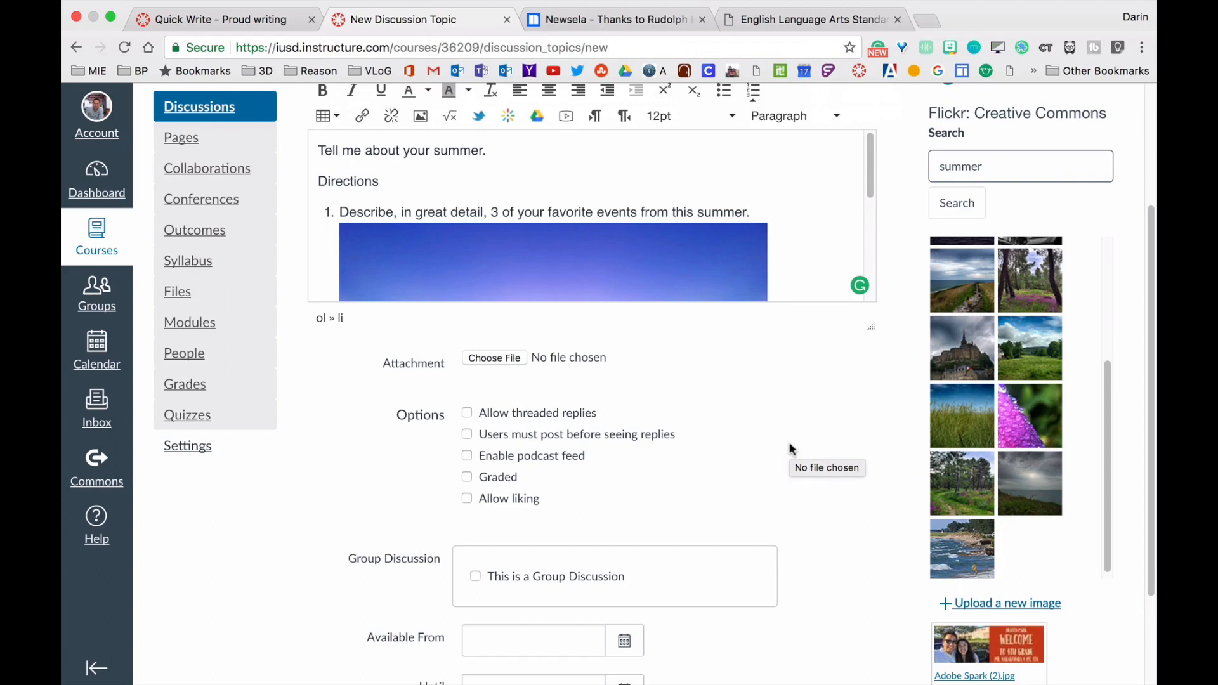
Allow threaded replies in the discussion and require users to post before seeing replies
scroll(792, 448, down, 3)
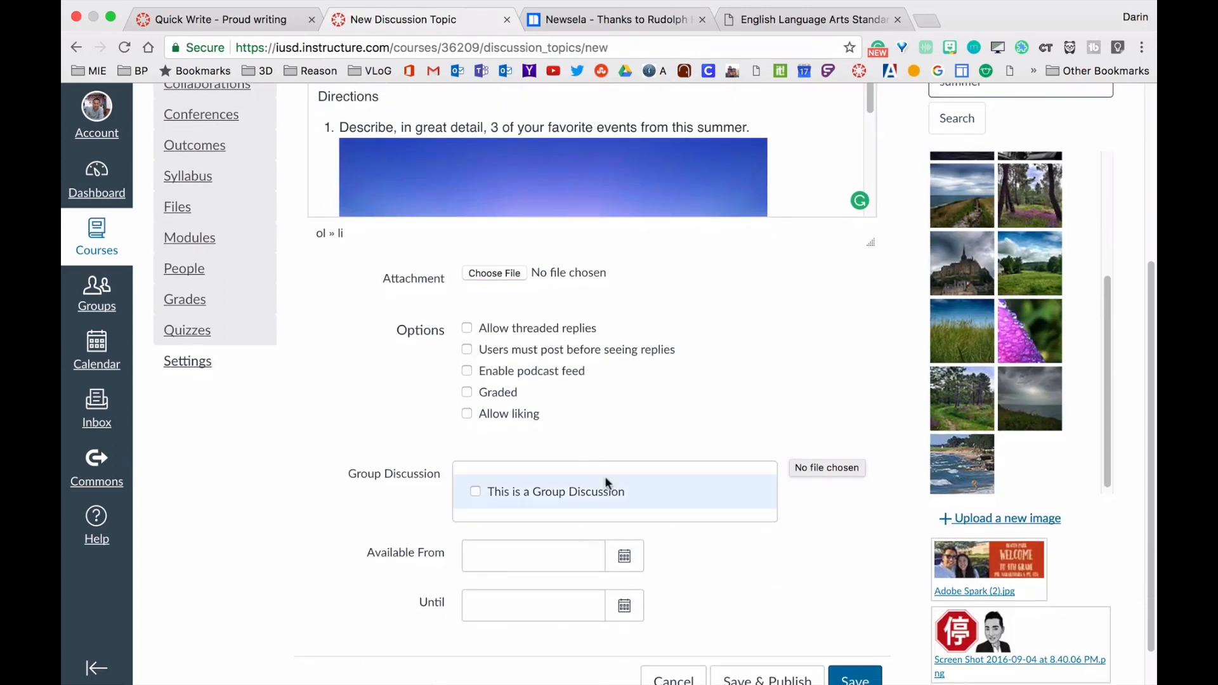
scroll(796, 399, down, 2)
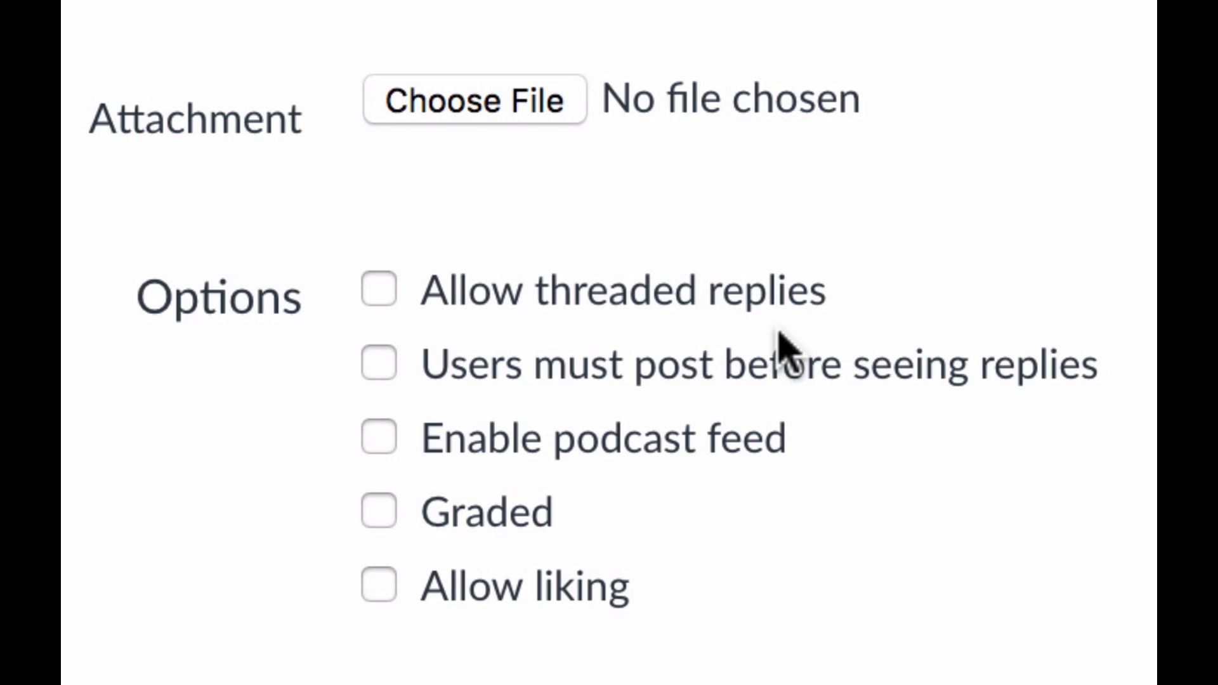
click(379, 290)
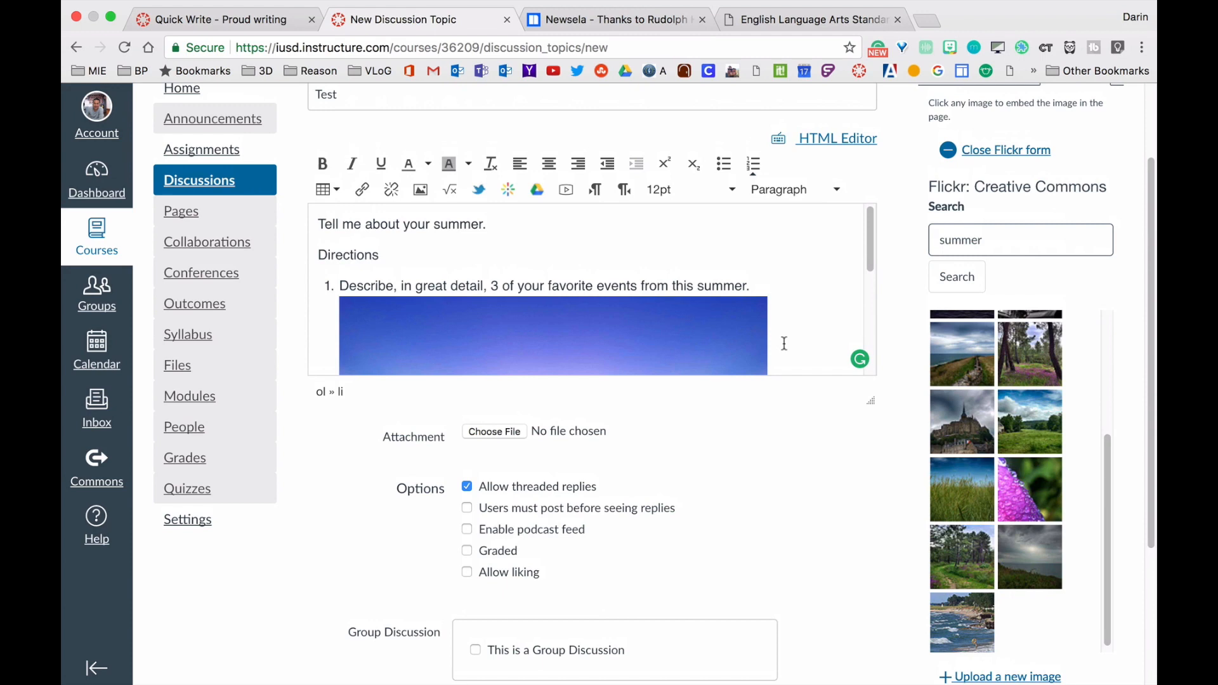
click(466, 508)
scroll(695, 526, down, 3)
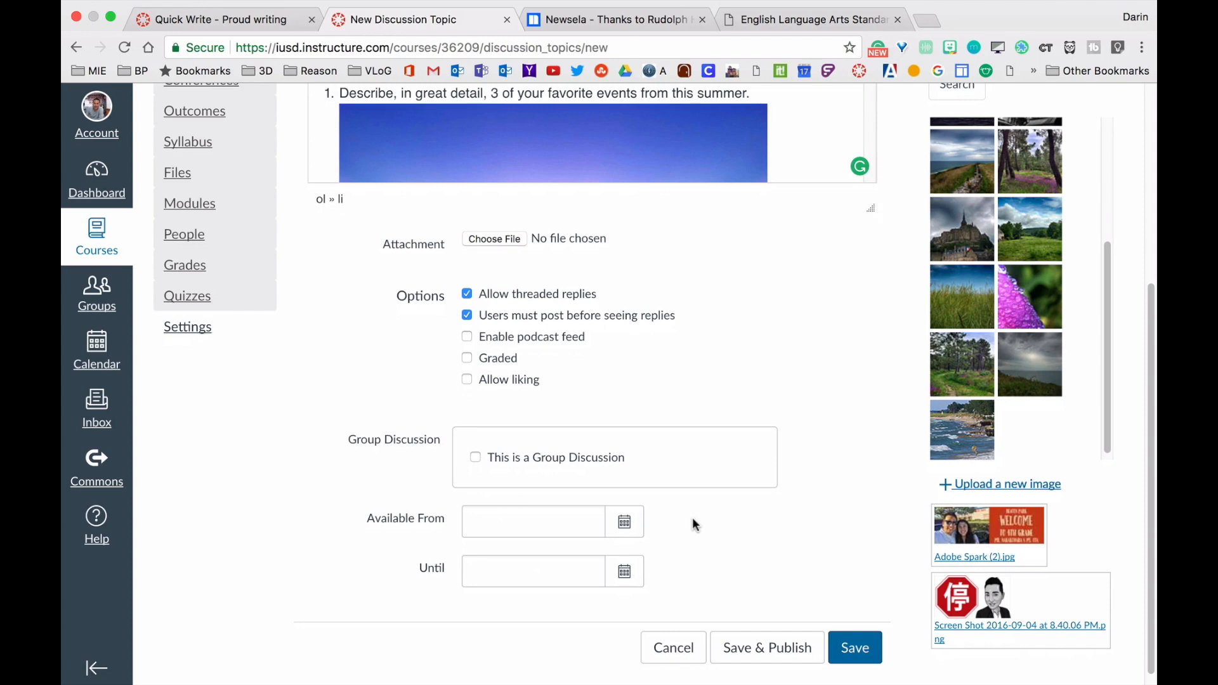
Try the Graded option, review the points, grade display and peer review settings, and clear the option again
click(469, 362)
click(469, 362)
click(469, 361)
scroll(684, 562, down, 3)
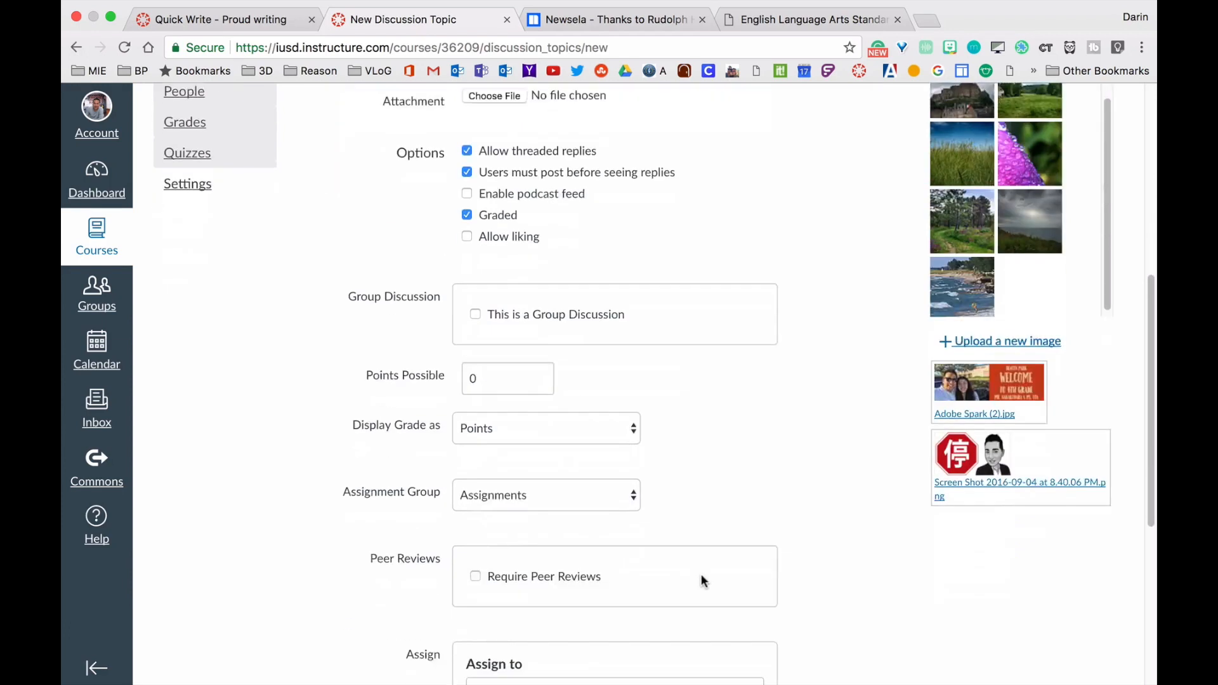
scroll(701, 573, up, 4)
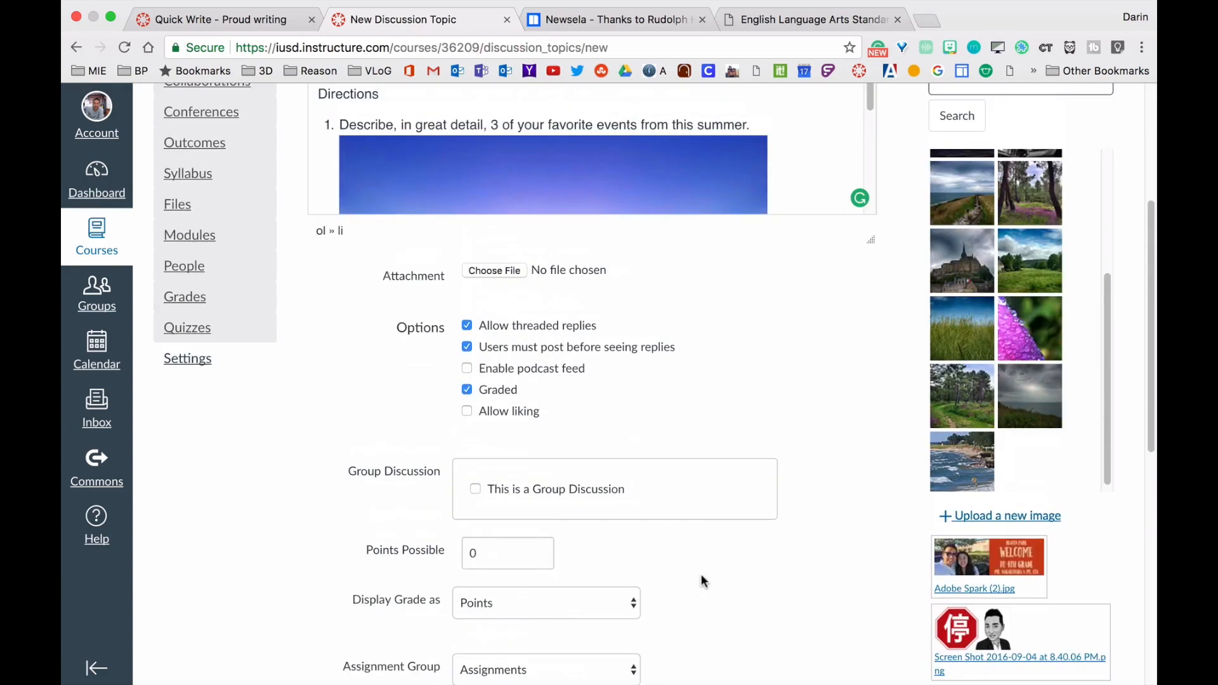
click(467, 389)
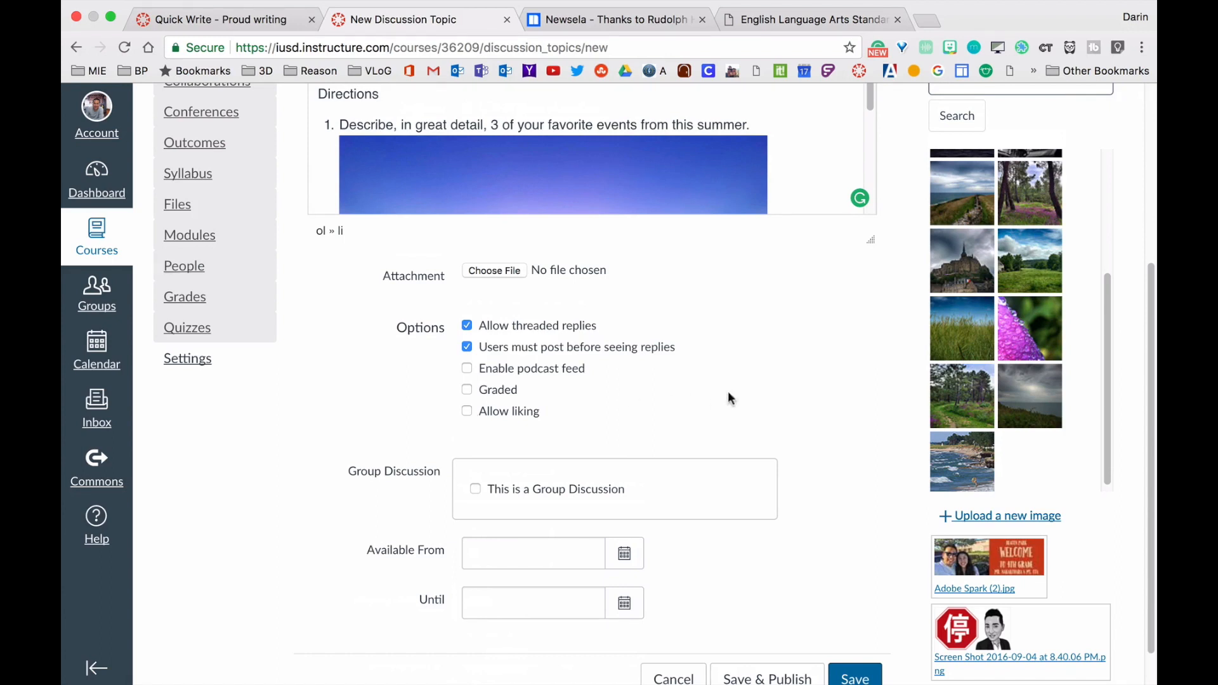
Try Aug 12, 2017 as the discussion's Available From date and clear the date again
scroll(816, 431, down, 1)
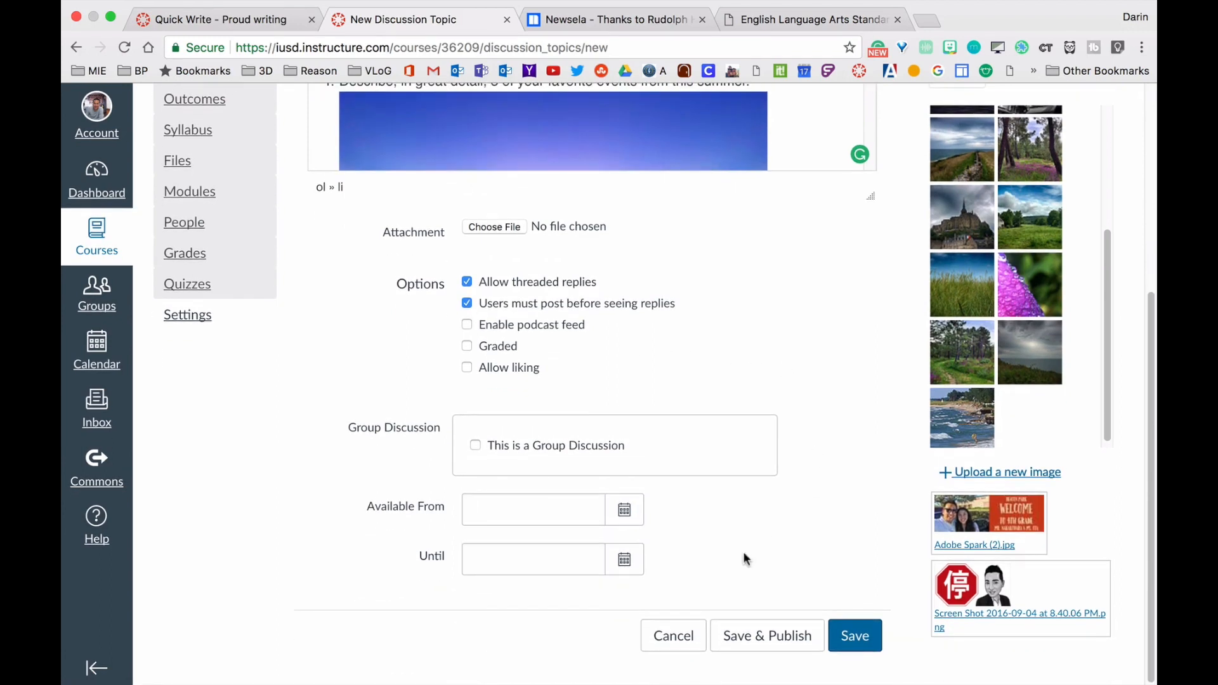
click(624, 510)
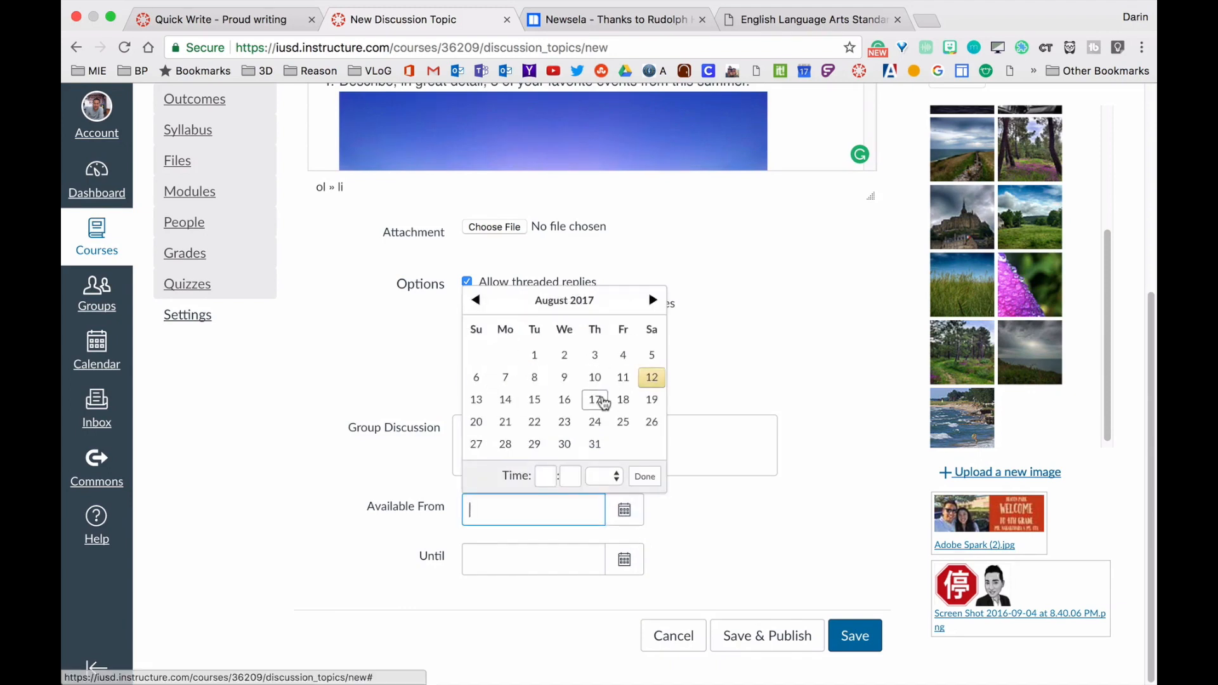
click(644, 476)
drag(576, 512, 374, 508)
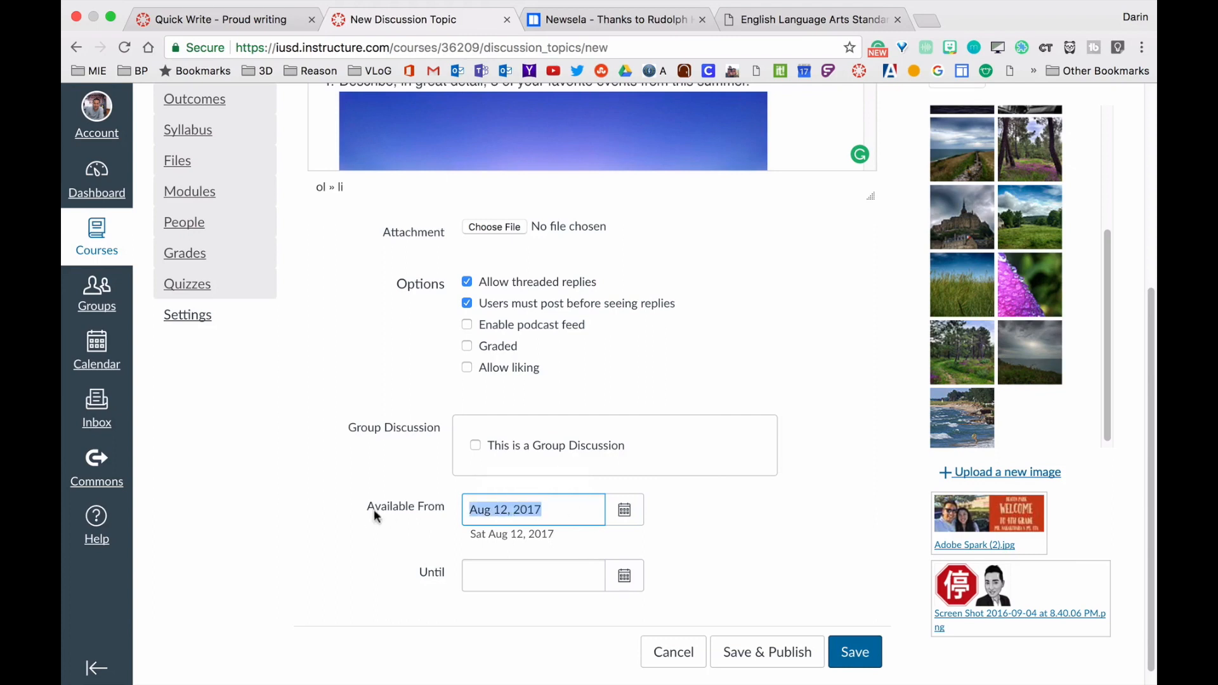
key(BackSpace)
click(889, 507)
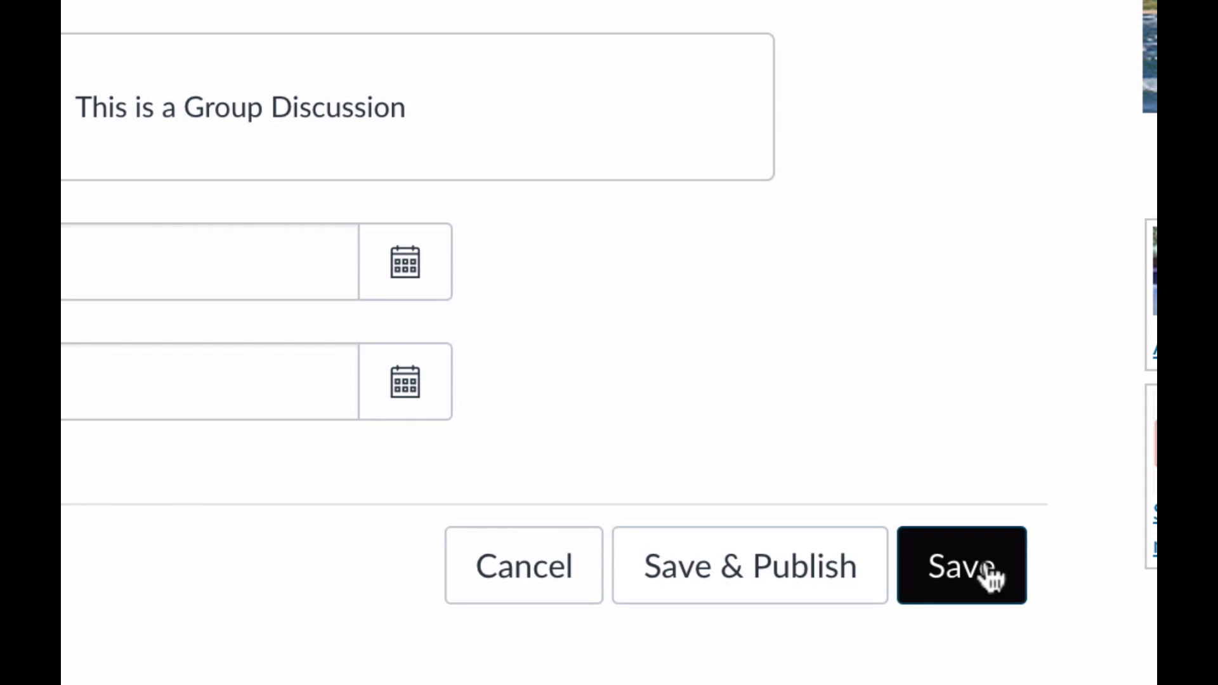
Save and publish the discussion, and look over the posted topic
click(802, 579)
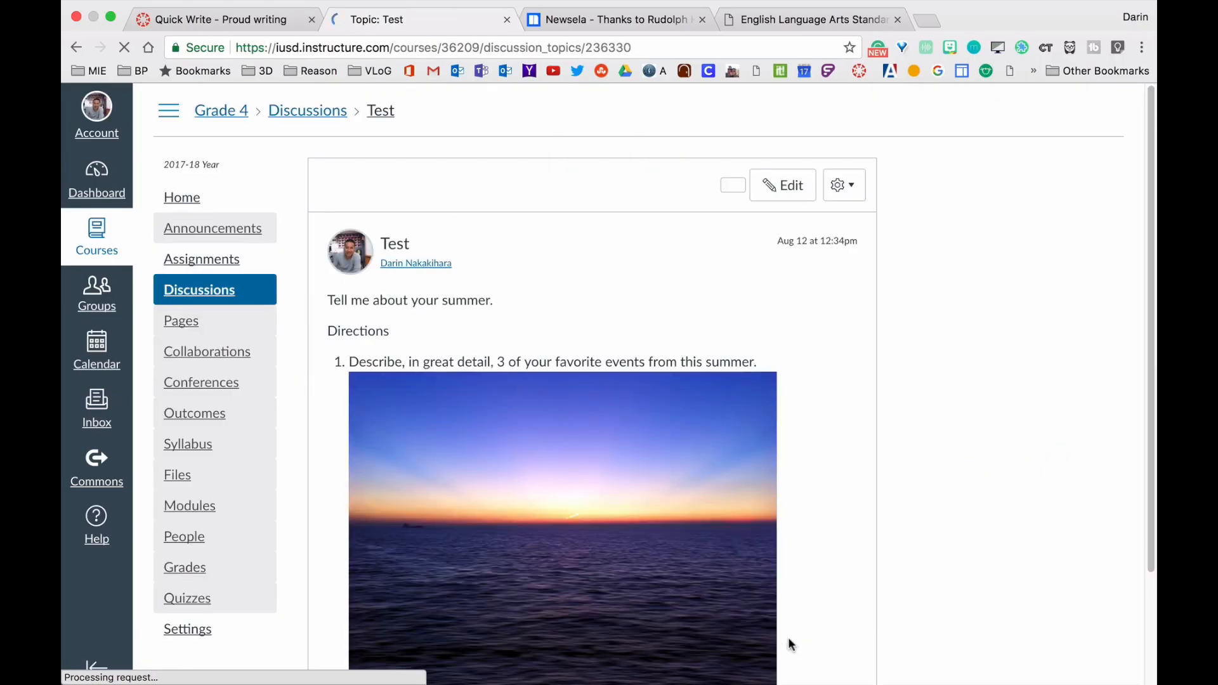
scroll(861, 573, down, 4)
scroll(861, 574, up, 4)
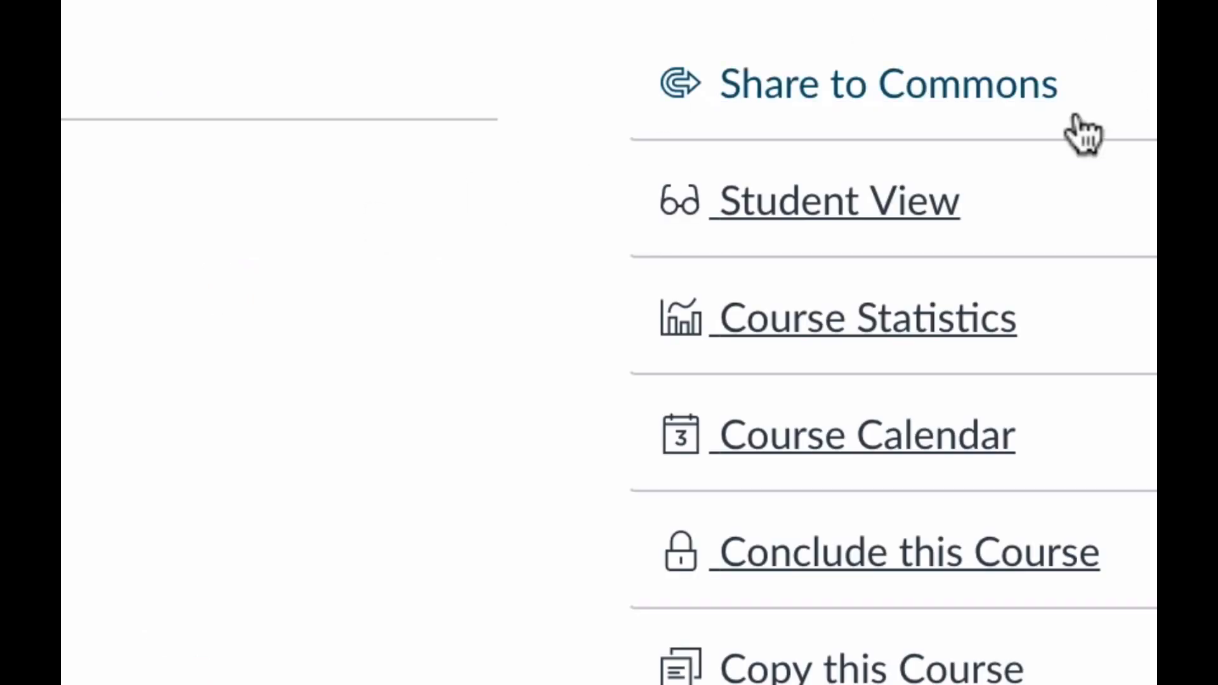
Switch the course to Student View and open its Discussions list
click(863, 215)
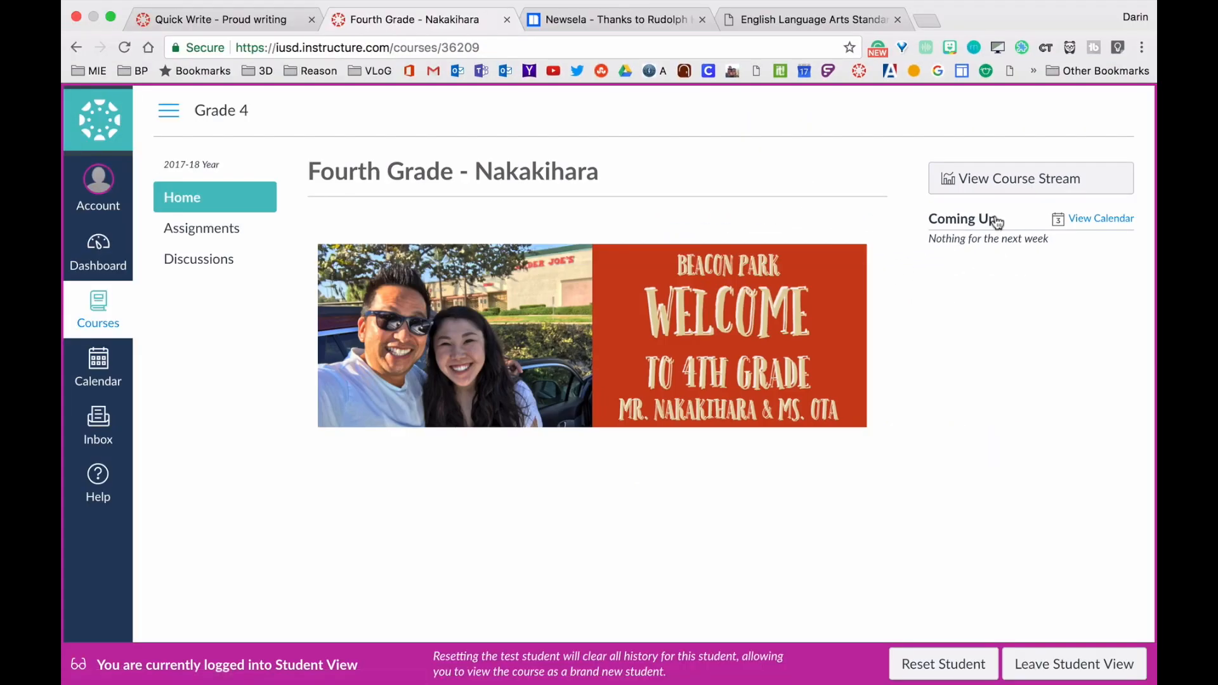
click(186, 265)
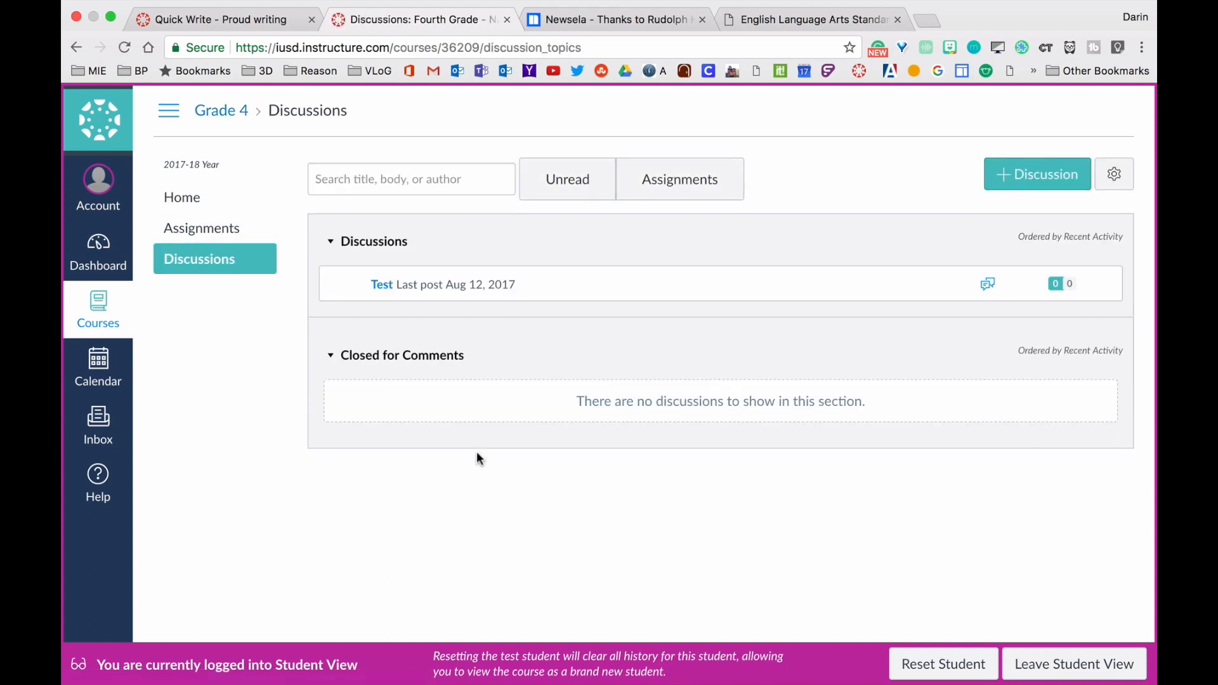
Open the Test discussion as a student, look over its prompt and image, try a reply with placeholder text and cancel it
click(384, 288)
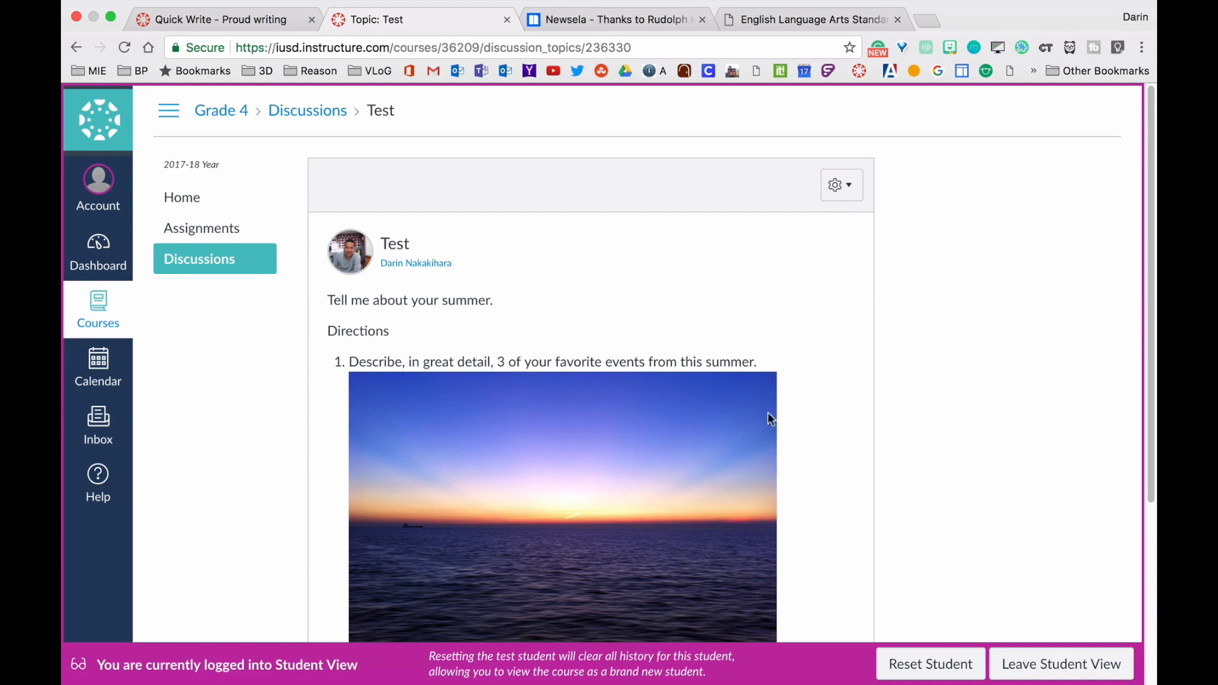
scroll(817, 461, down, 5)
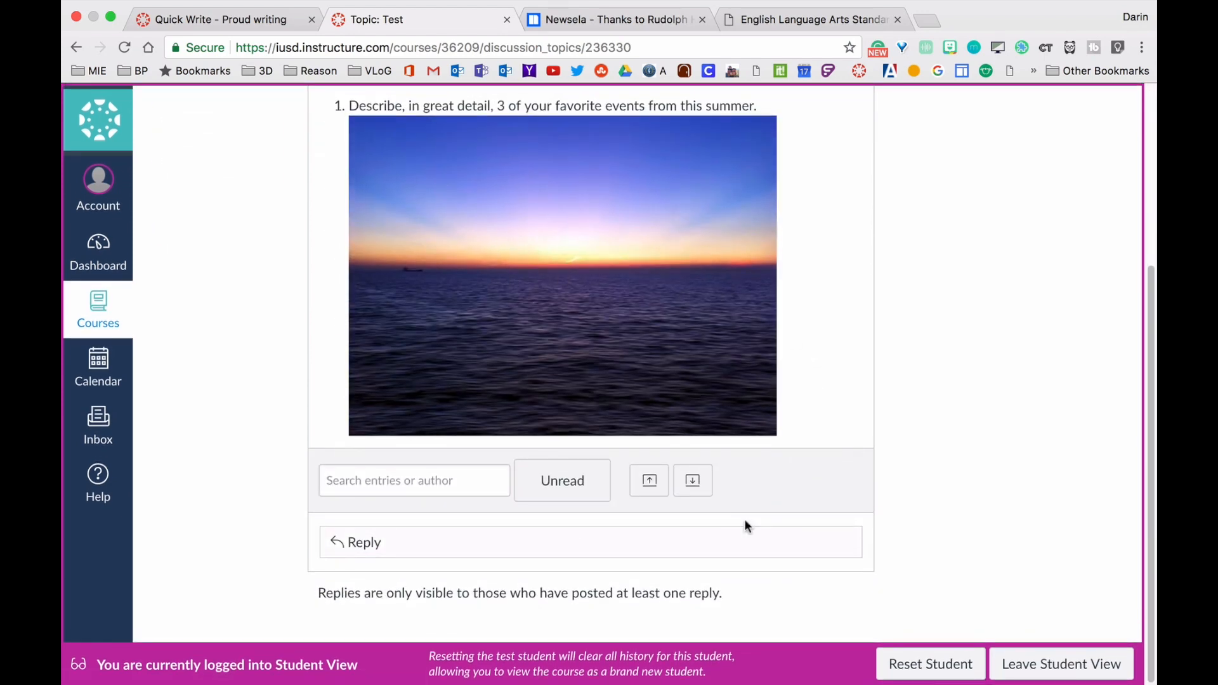
click(360, 543)
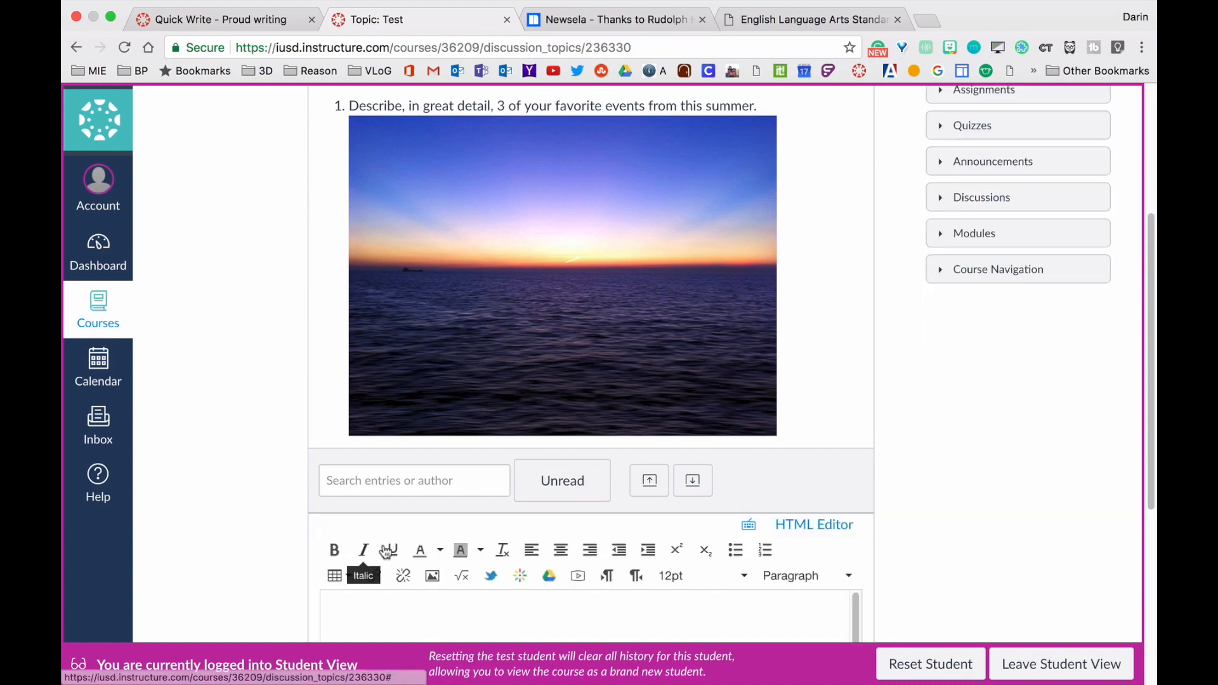
scroll(892, 548, down, 5)
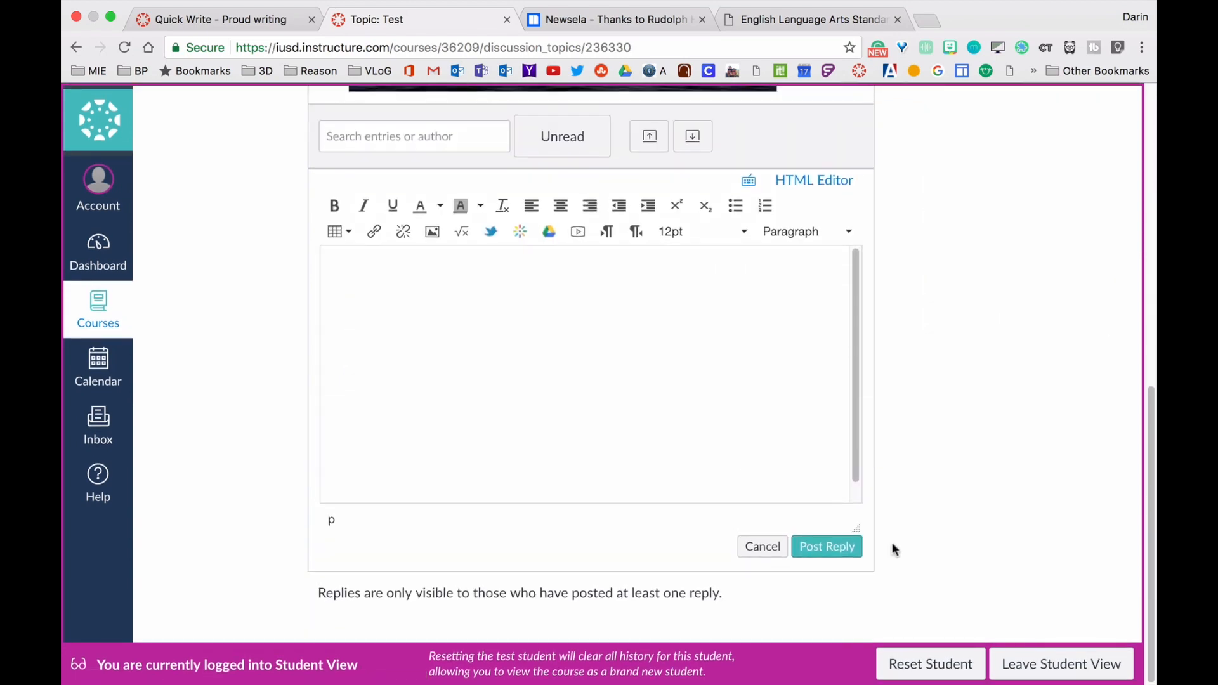
click(607, 374)
text(;lkaj;sdlkfja;slkdfj;askldfja;skdjf)
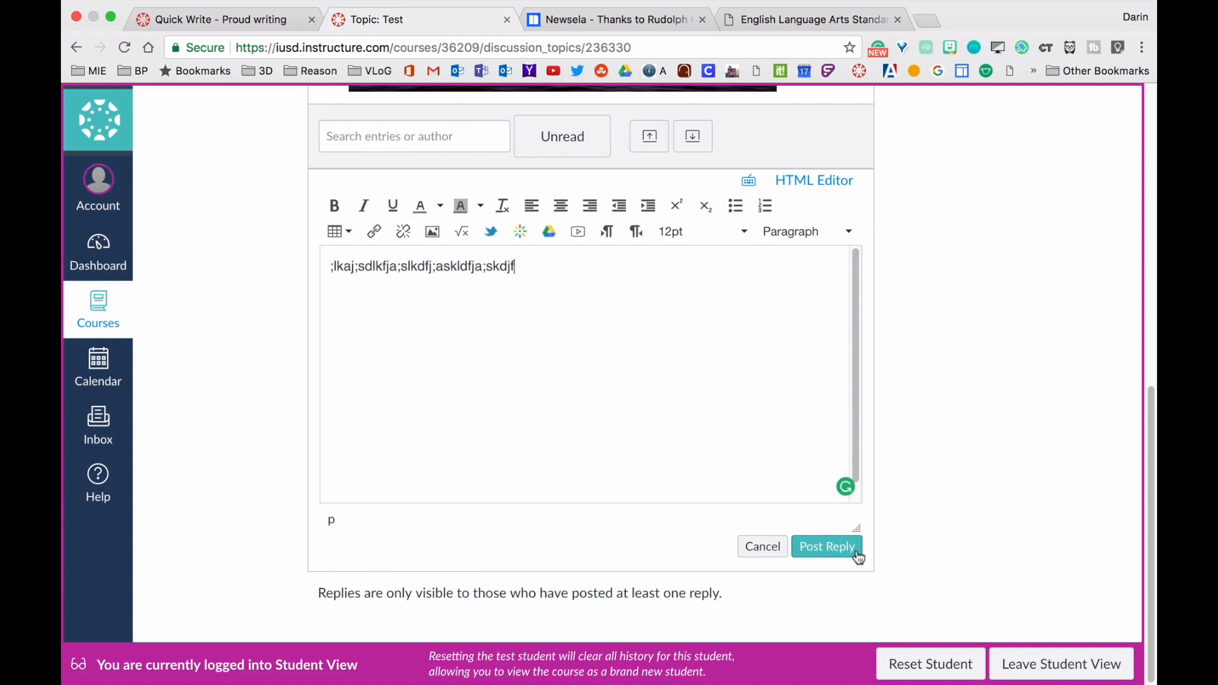
click(765, 544)
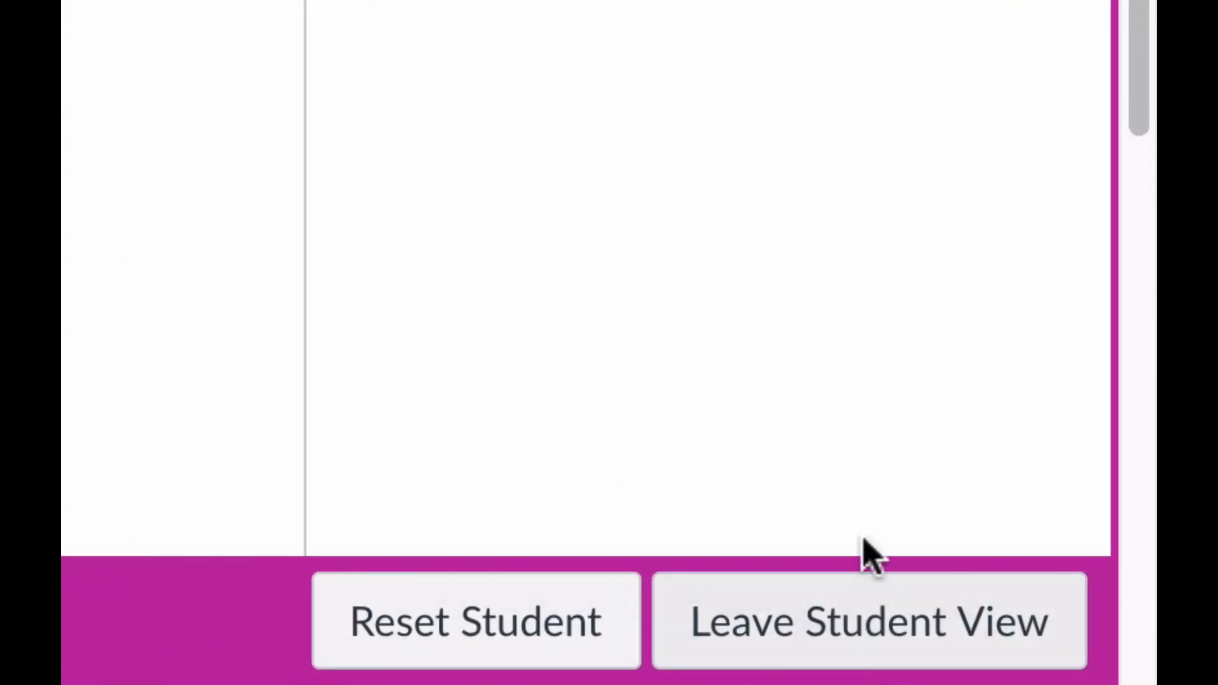
Leave Student View and start a new assignment in the Grade 4 course
click(798, 637)
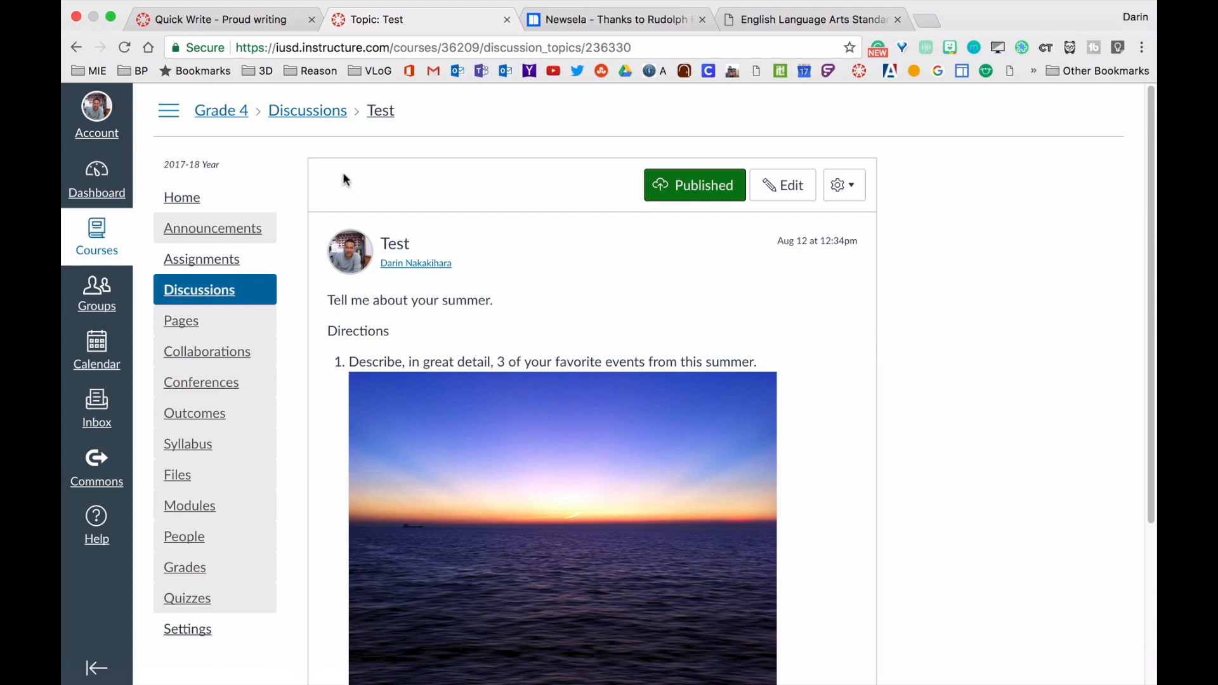
click(220, 112)
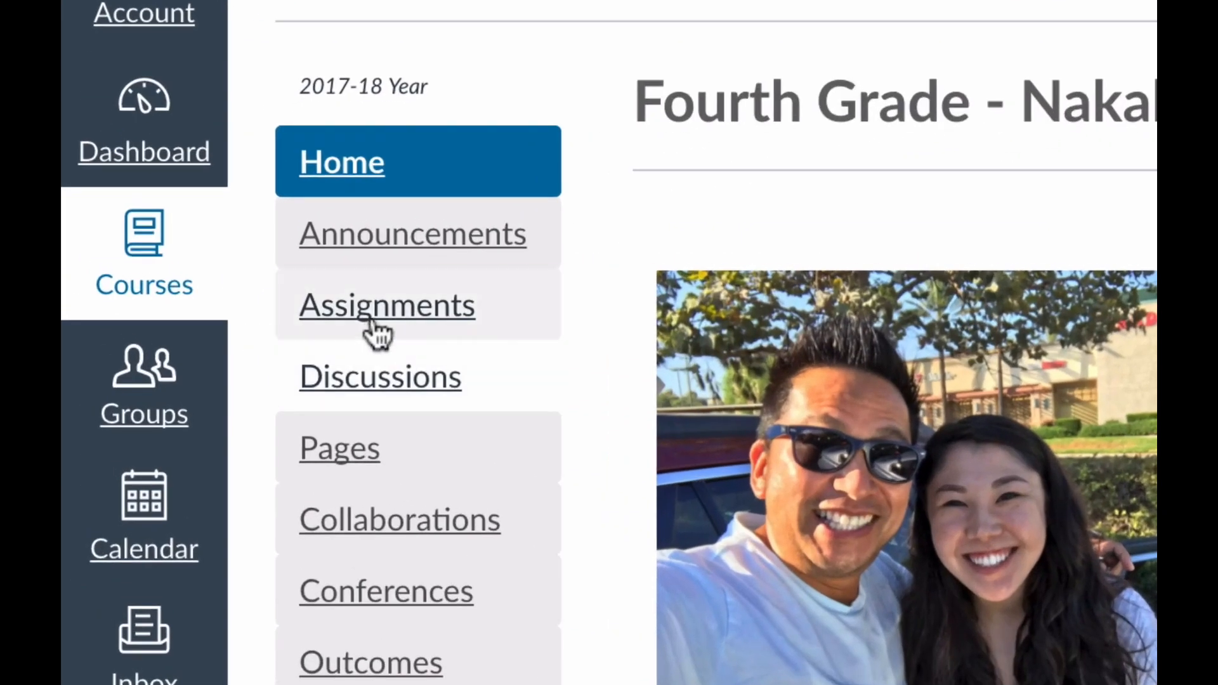
click(371, 320)
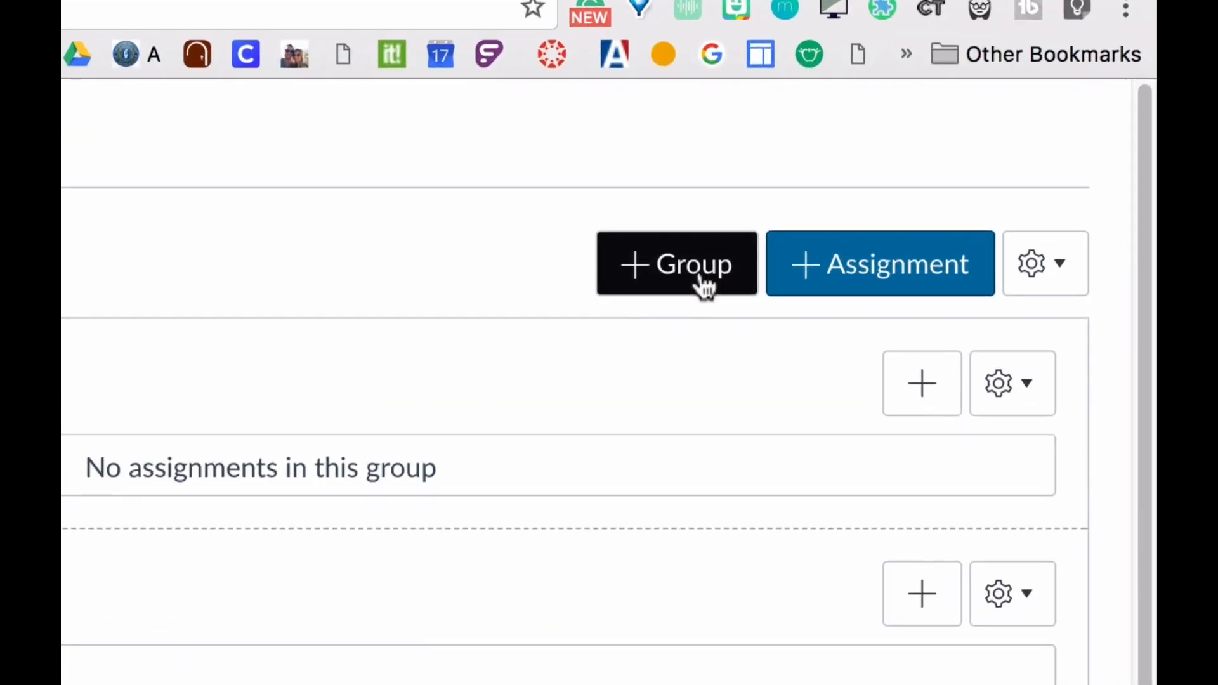
click(872, 276)
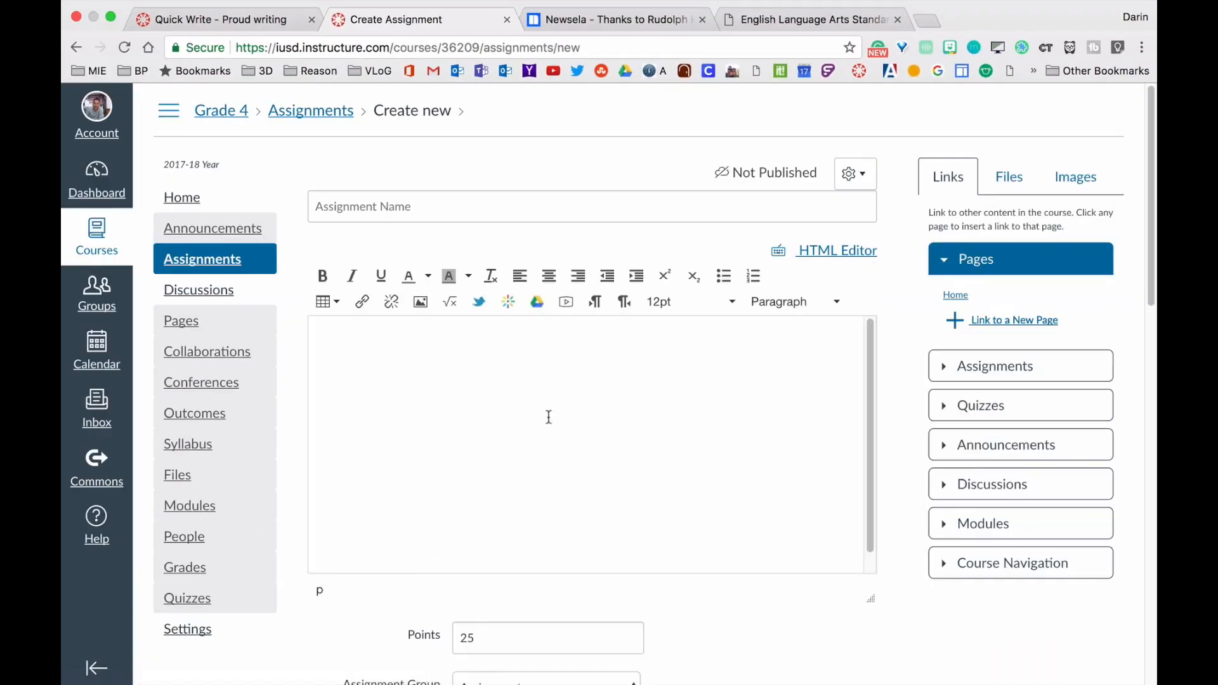
Name the assignment "Writing Test For" followed by the person's first name
click(462, 212)
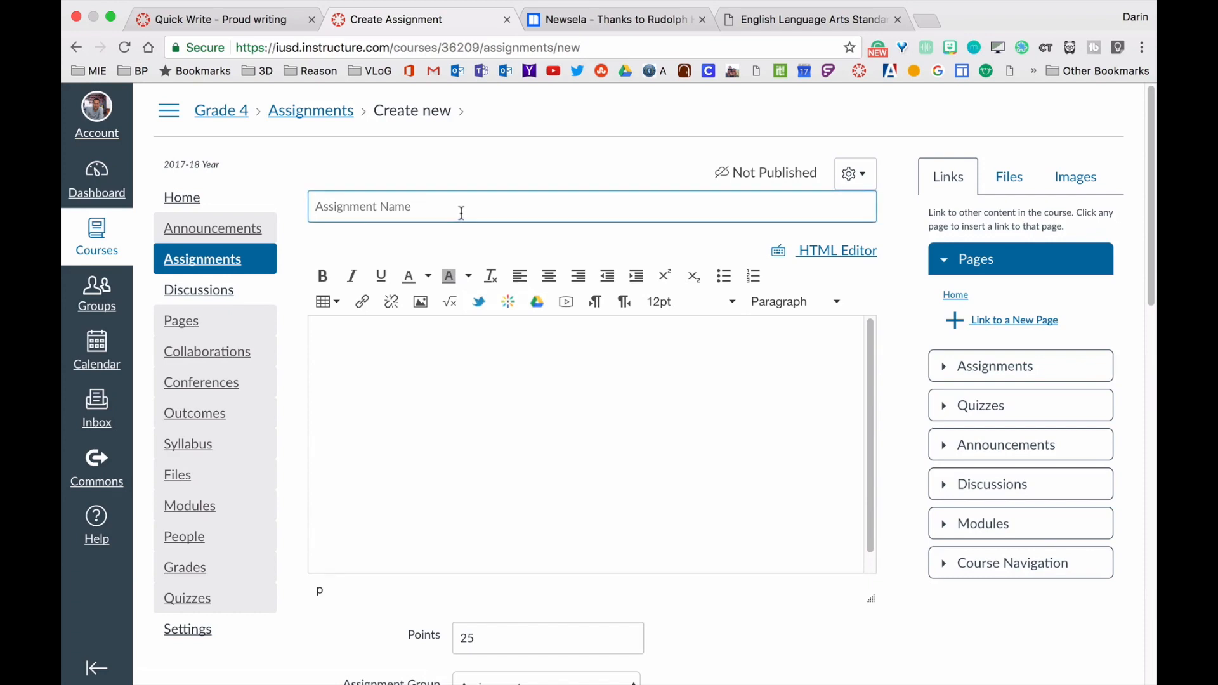
text(Writi)
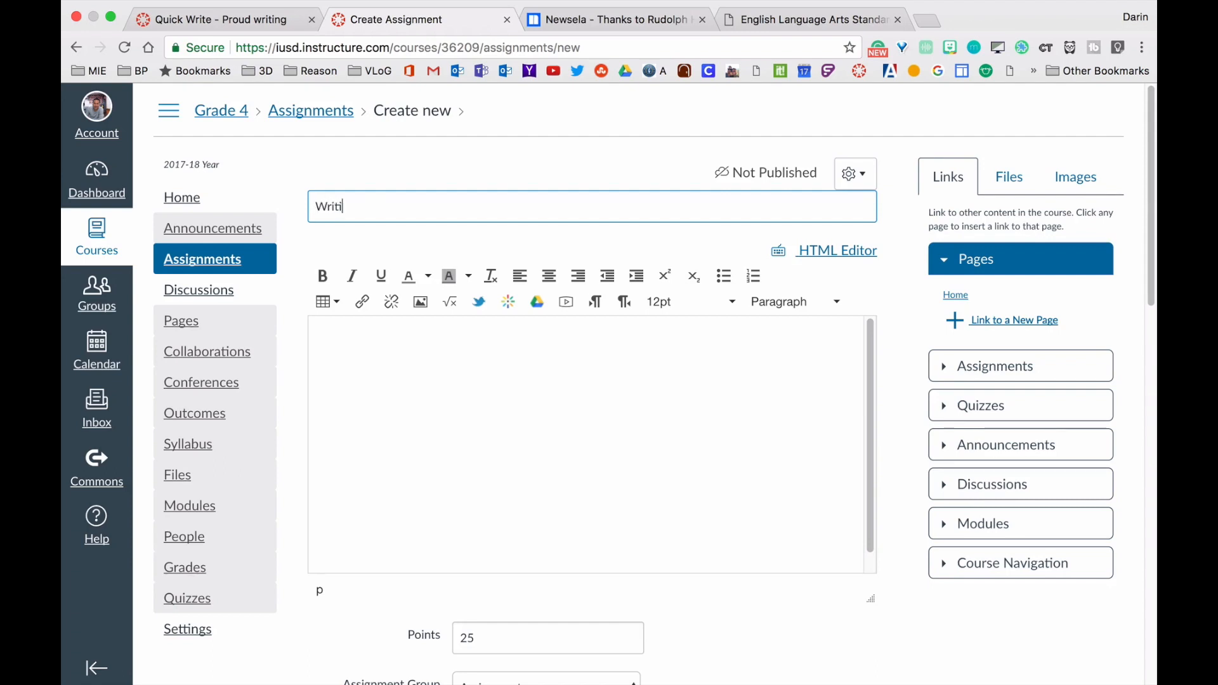
text(ng Test)
click(437, 365)
click(445, 209)
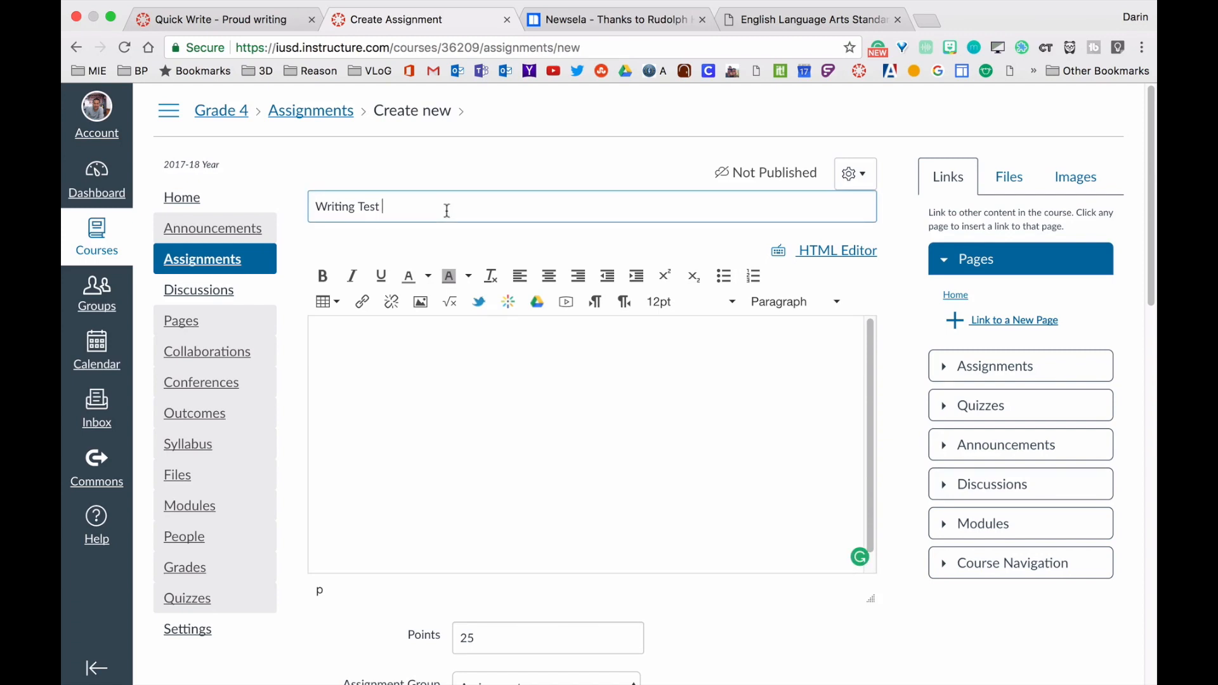
text(For Tara)
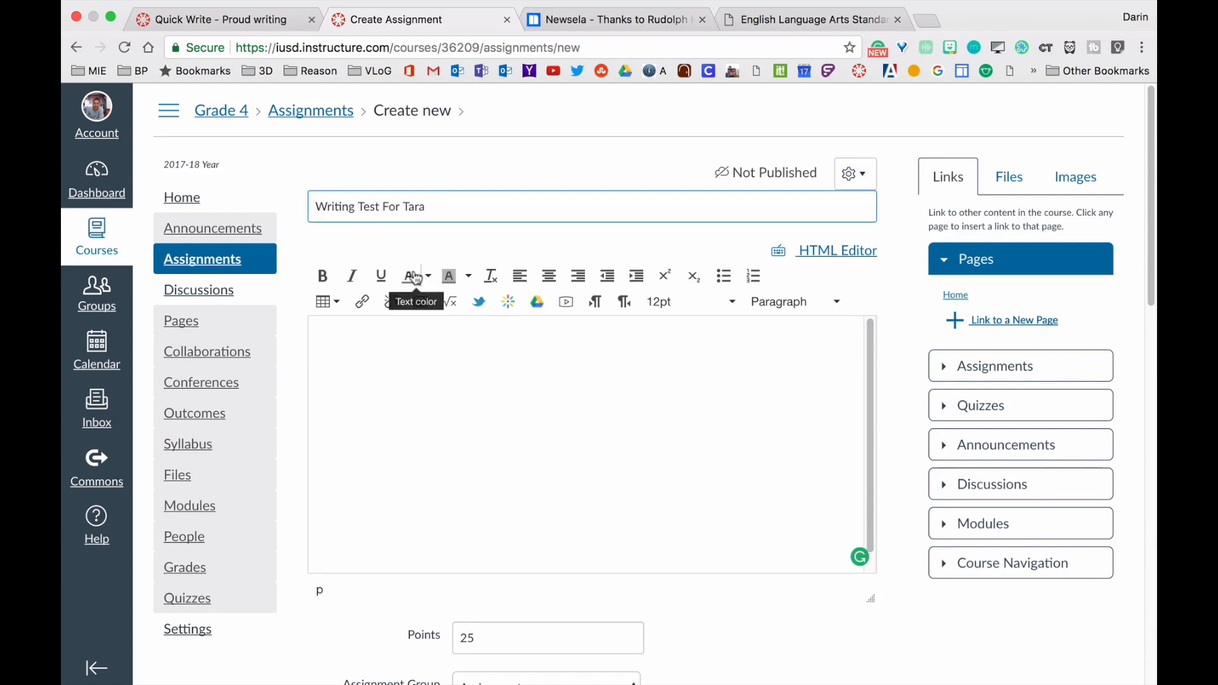
Add numbered directions to read the article on avocados, summarize the text and provide supporting details, and remove the external link after "avocados"
click(422, 370)
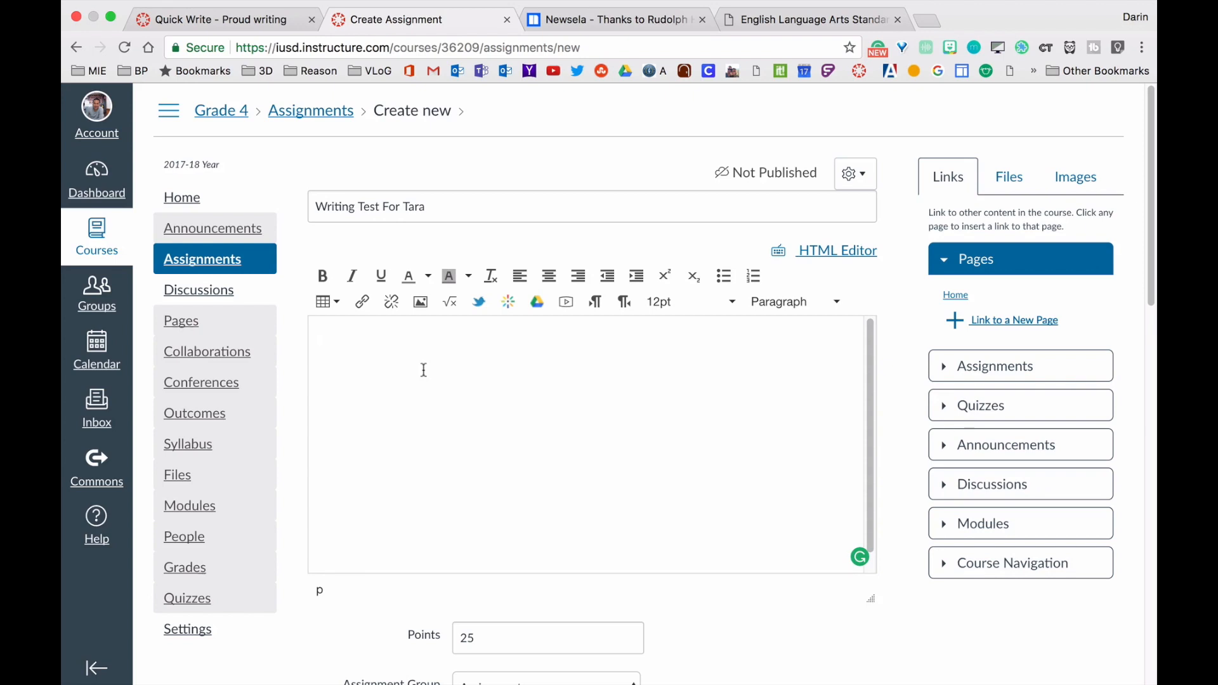
text(Directions: Read the article on avocados (click here (Links to an external site.)Links to an external site.) Summarize the text. Provide details that support your answer.)
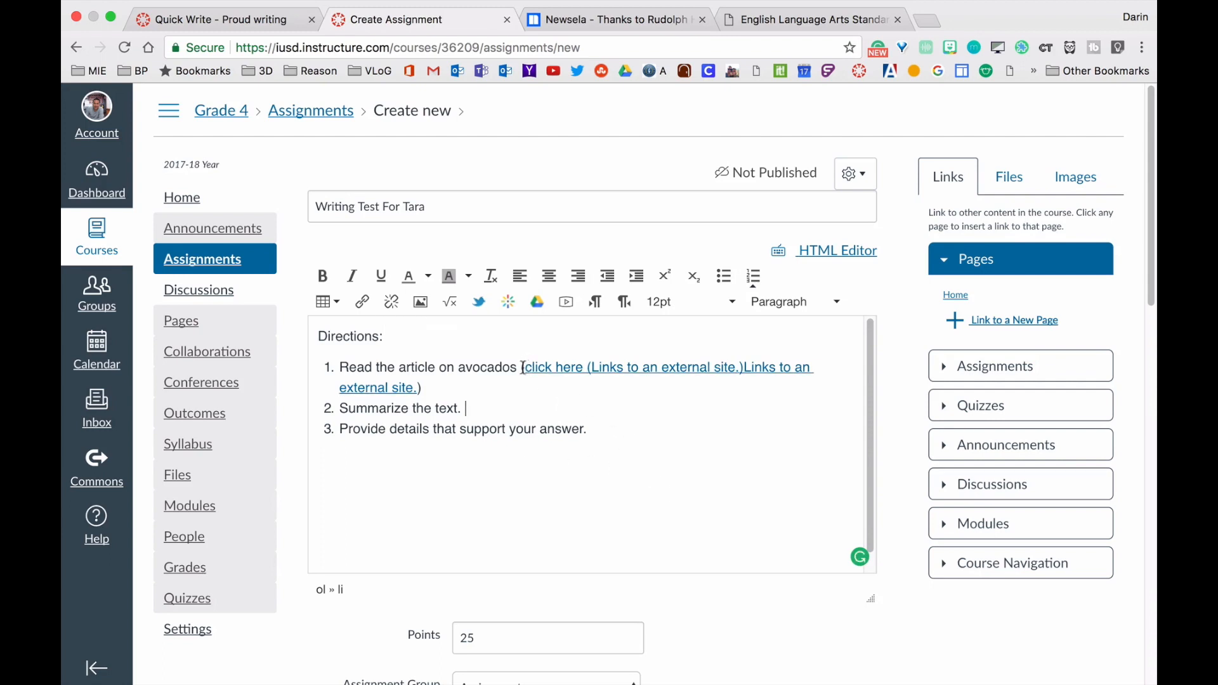
drag(520, 367, 422, 388)
key(BackSpace)
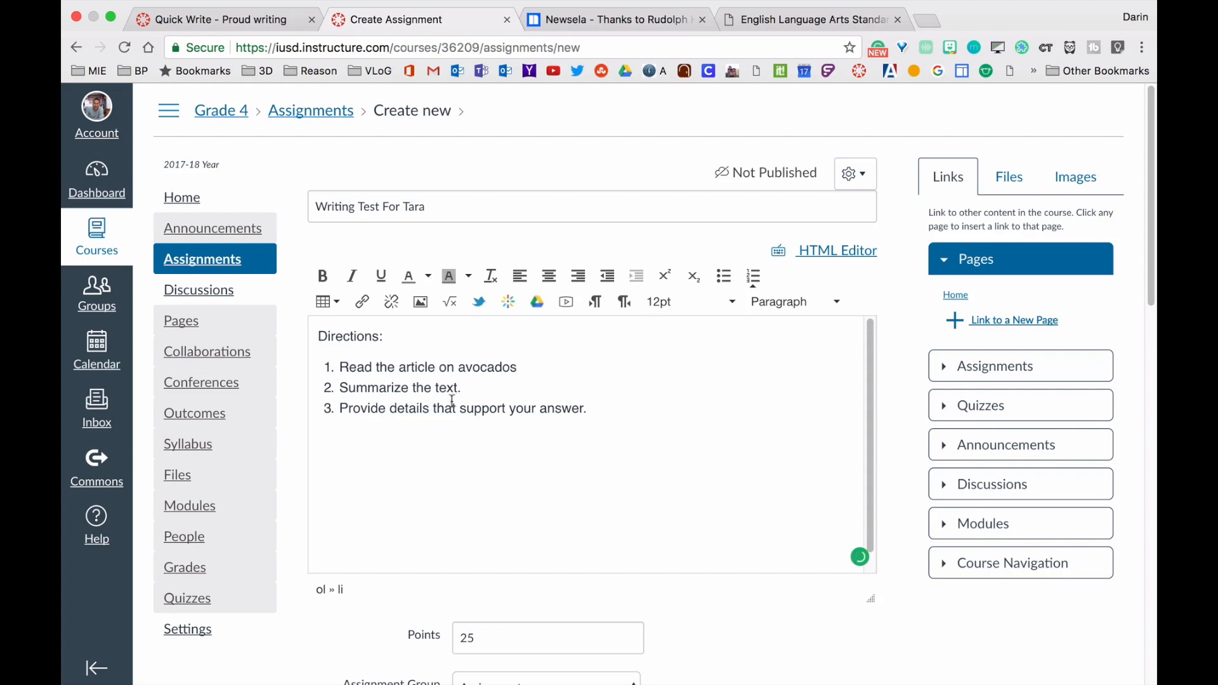
Copy standard CCSS.ELA-LITERACY.RI.4.2 with its description from the Common Core page and paste it below the assignment's numbered directions
click(614, 413)
key(Return)
key(Return)
key(Return)
mouse_move(828, 19)
click(793, 37)
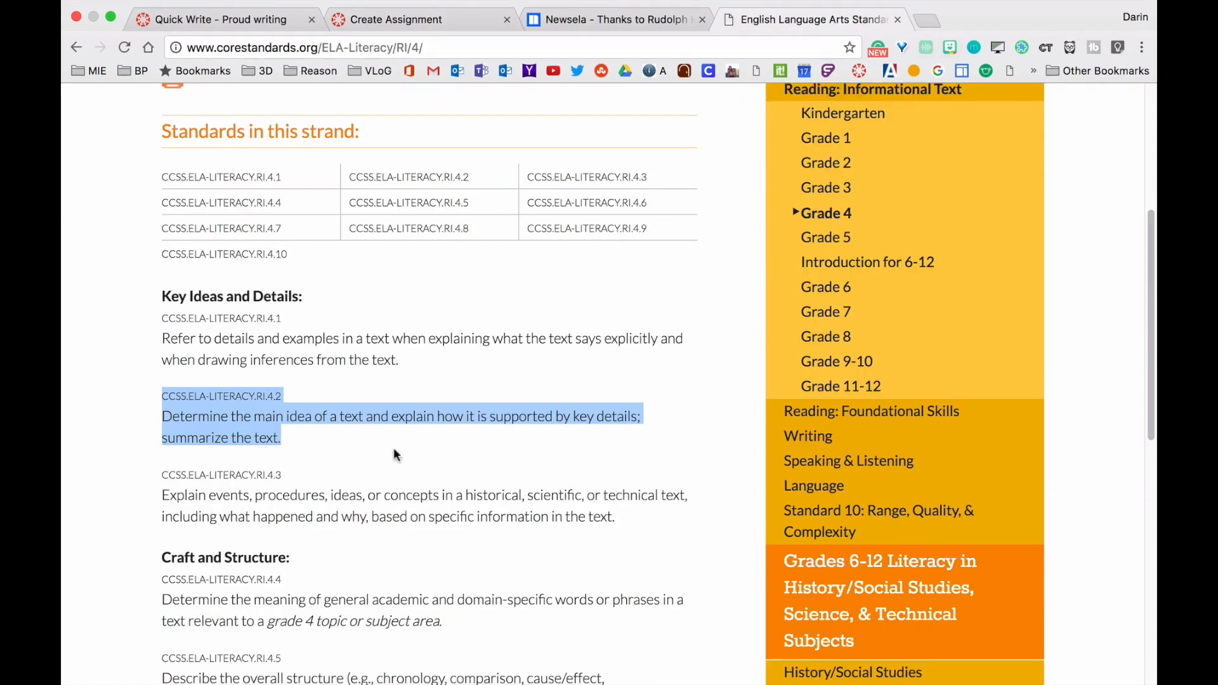
click(293, 440)
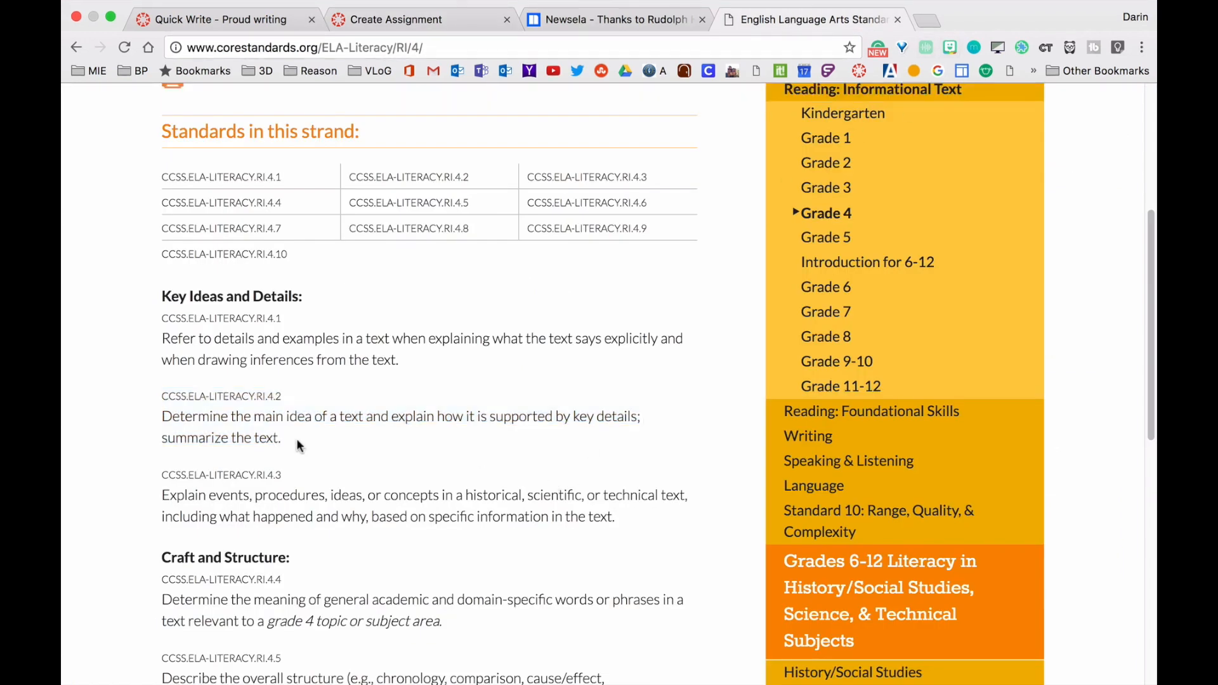
drag(293, 443, 150, 398)
key(super+c)
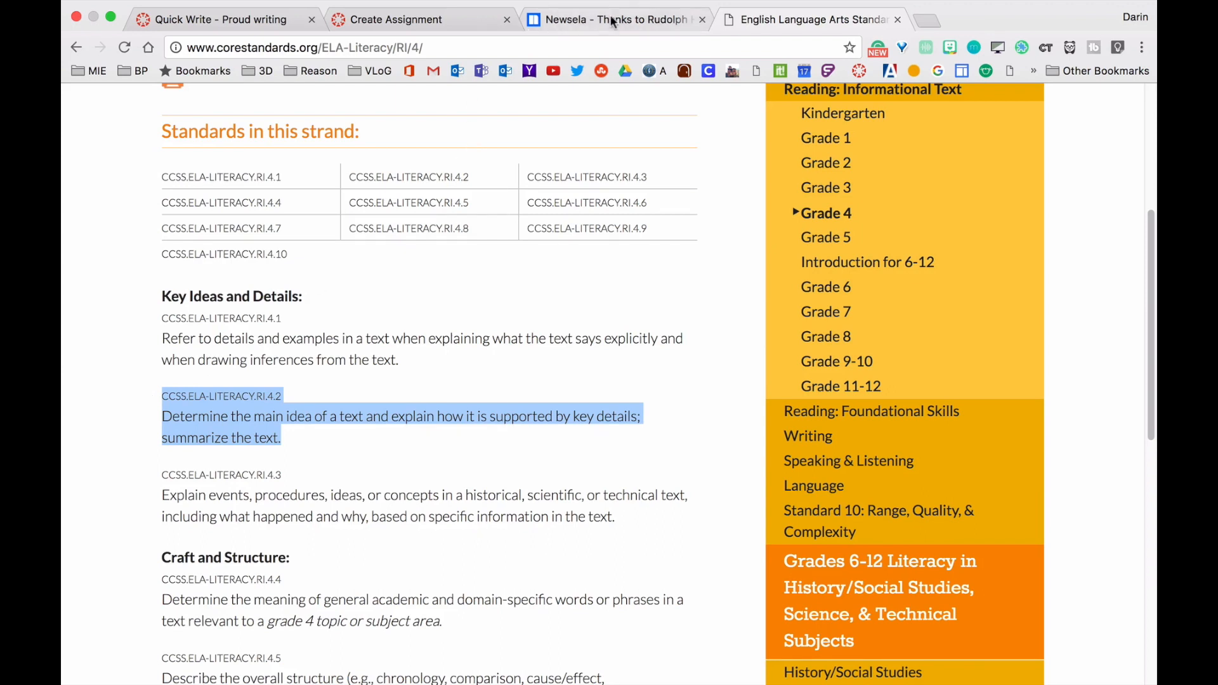
click(424, 20)
key(super+v)
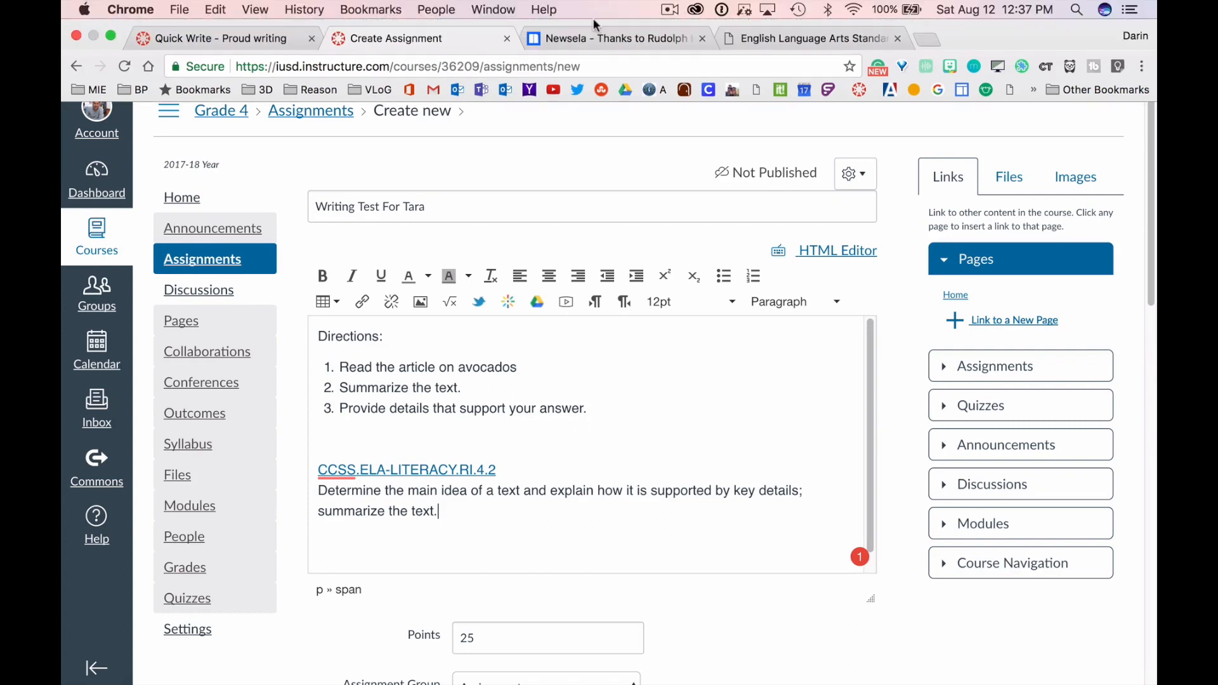
Switch to the Newsela avocado article, look it over and set its English reading level to 1130L
click(599, 38)
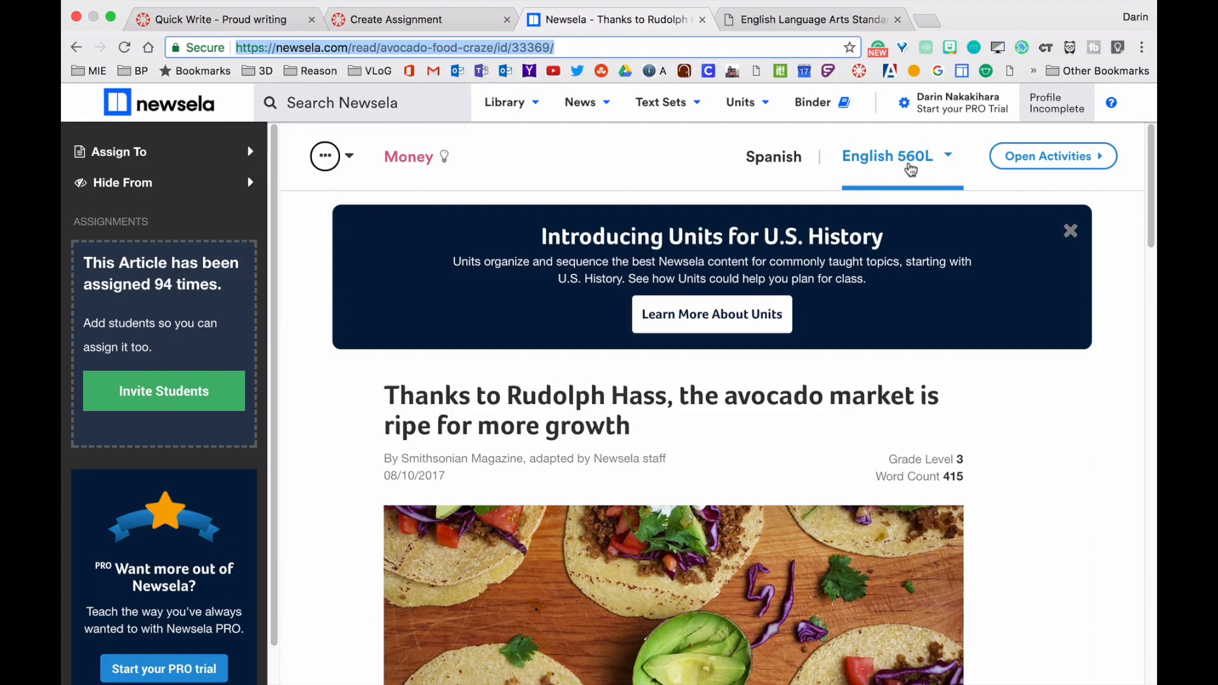
scroll(1013, 619, down, 3)
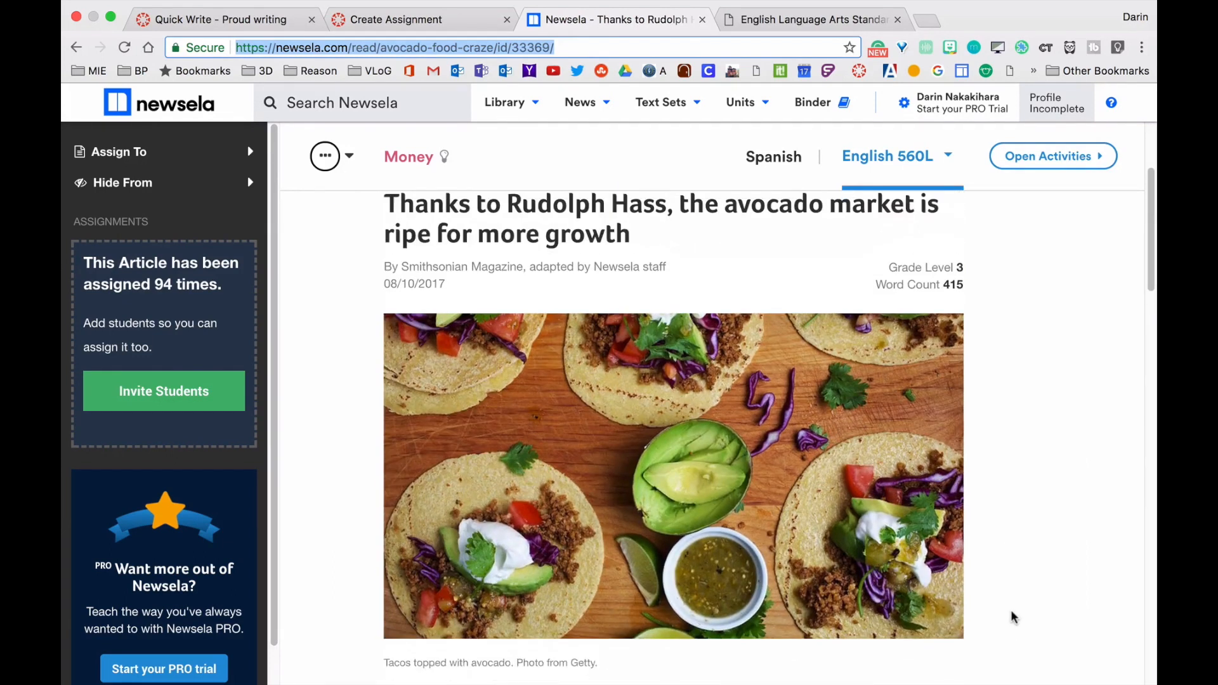
scroll(1013, 618, up, 1)
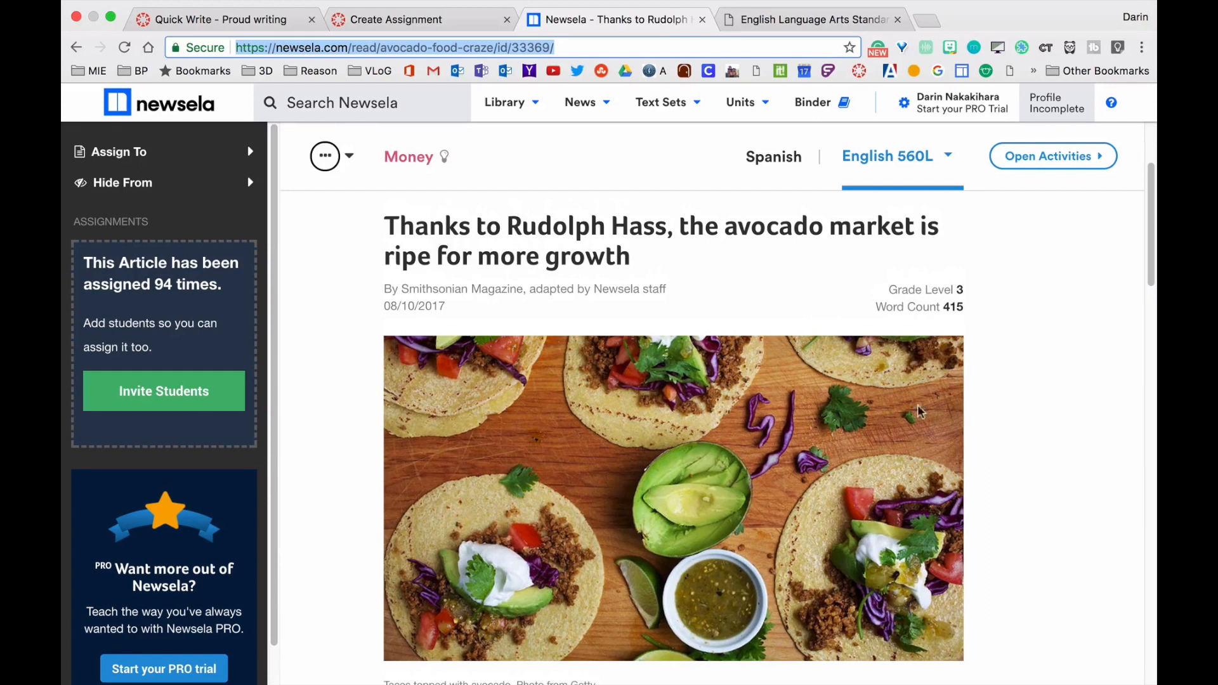
scroll(921, 510, down, 1)
scroll(921, 509, down, 5)
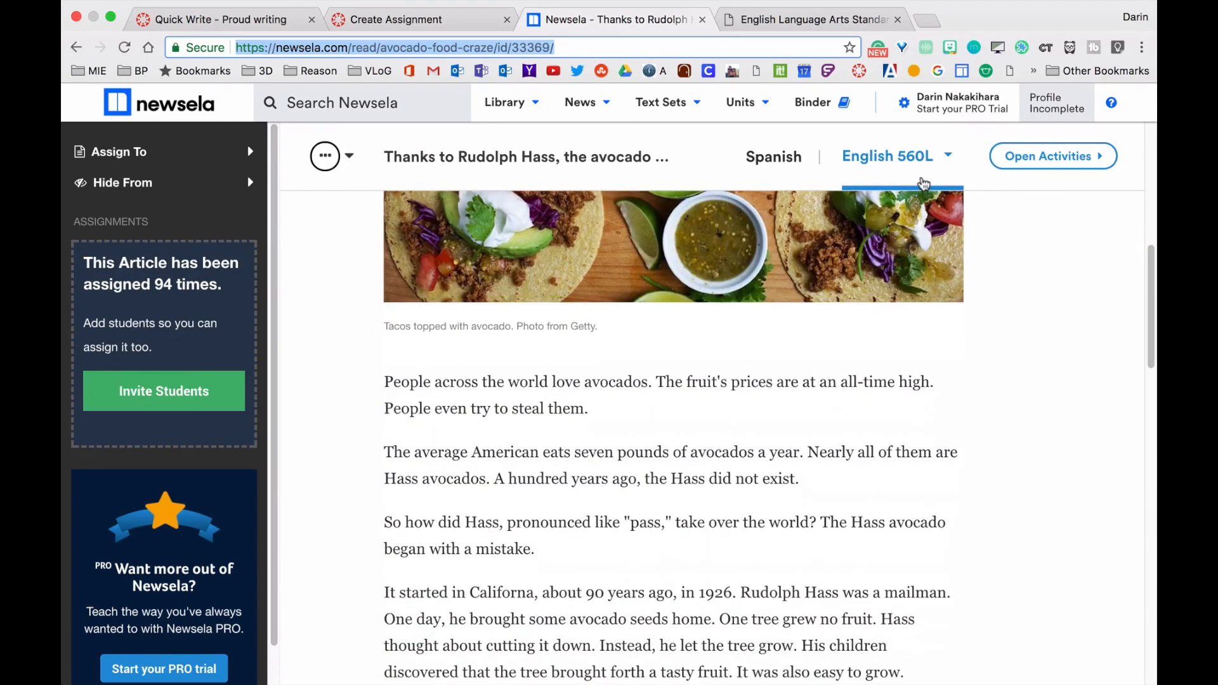
click(938, 158)
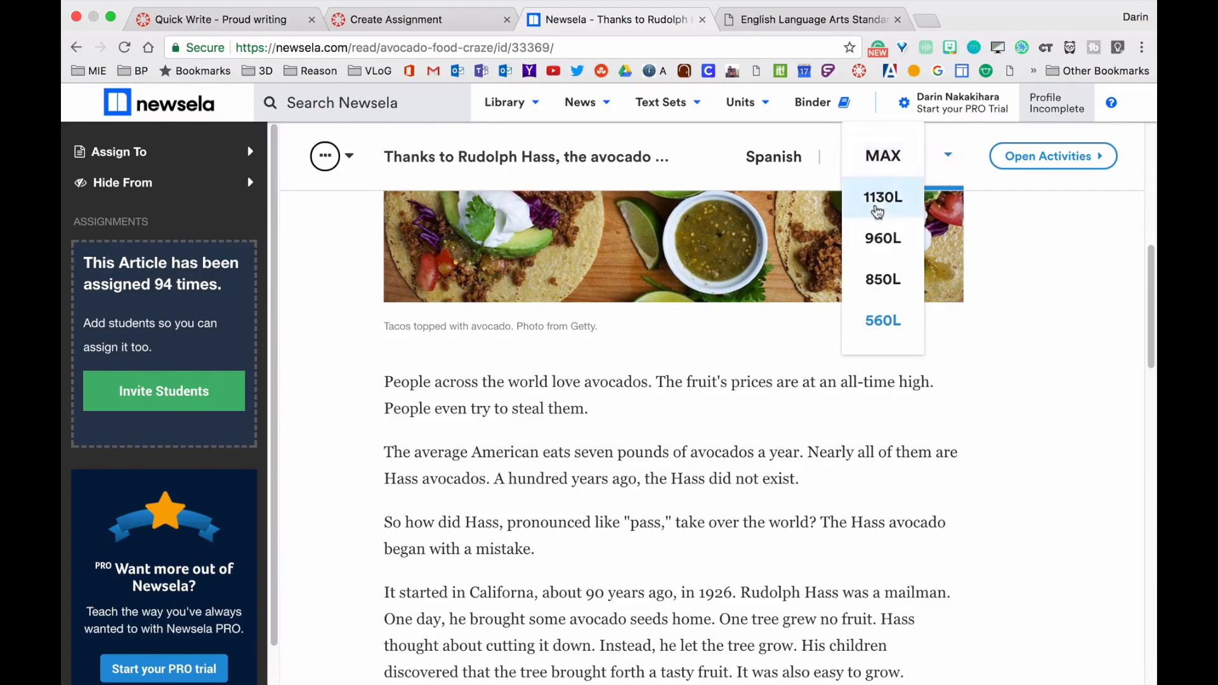
click(882, 197)
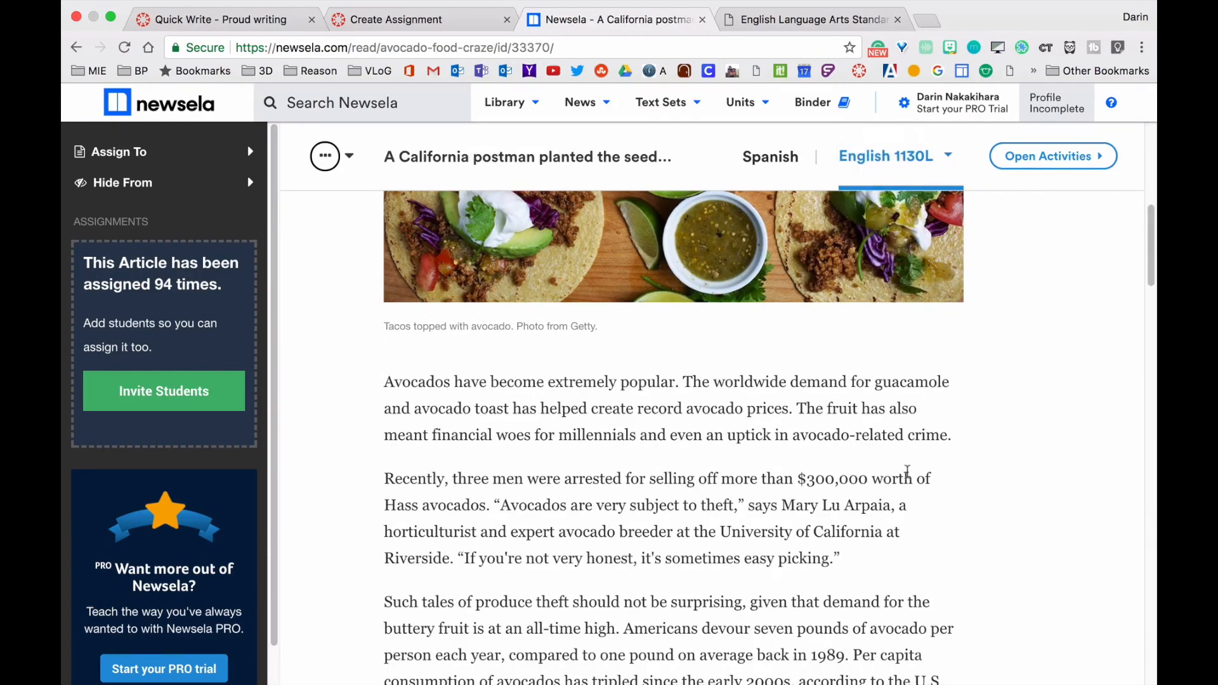
scroll(907, 471, up, 3)
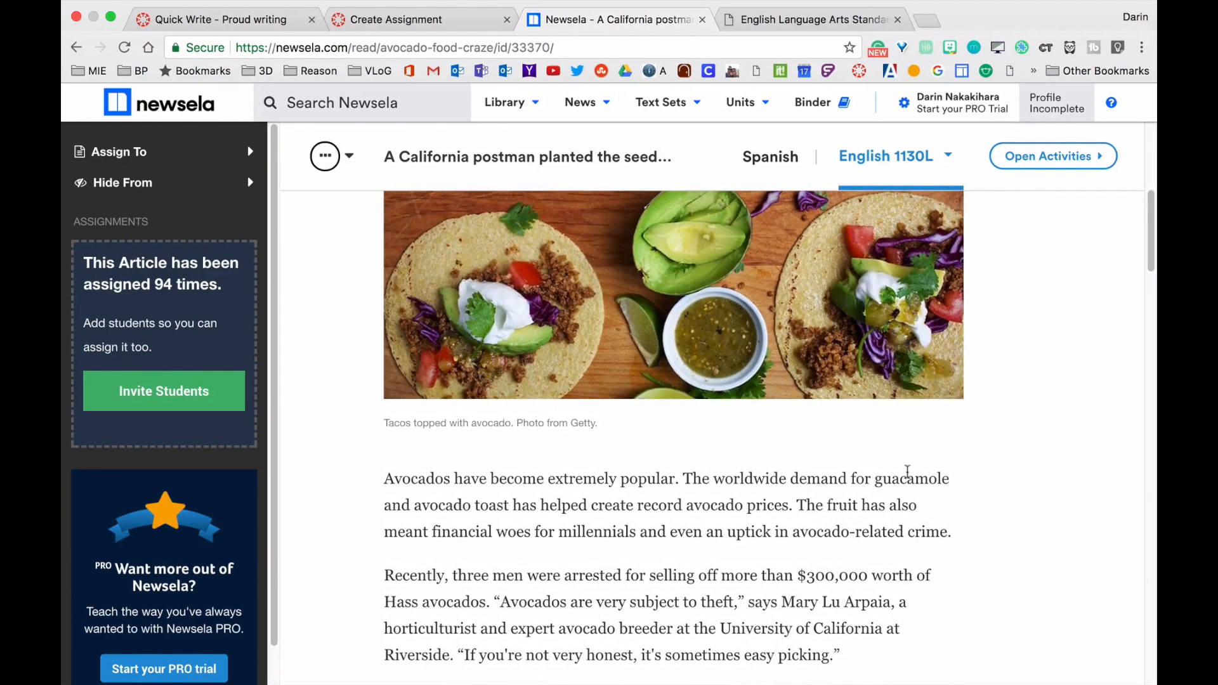
scroll(907, 471, up, 3)
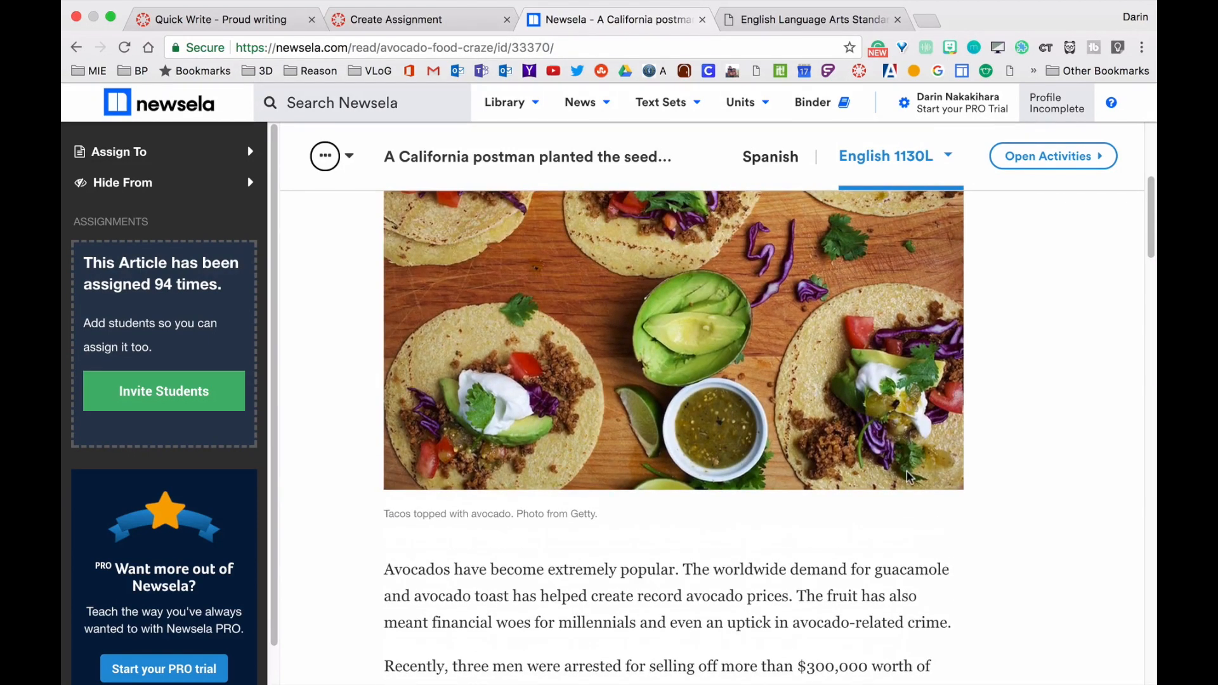
scroll(908, 476, up, 5)
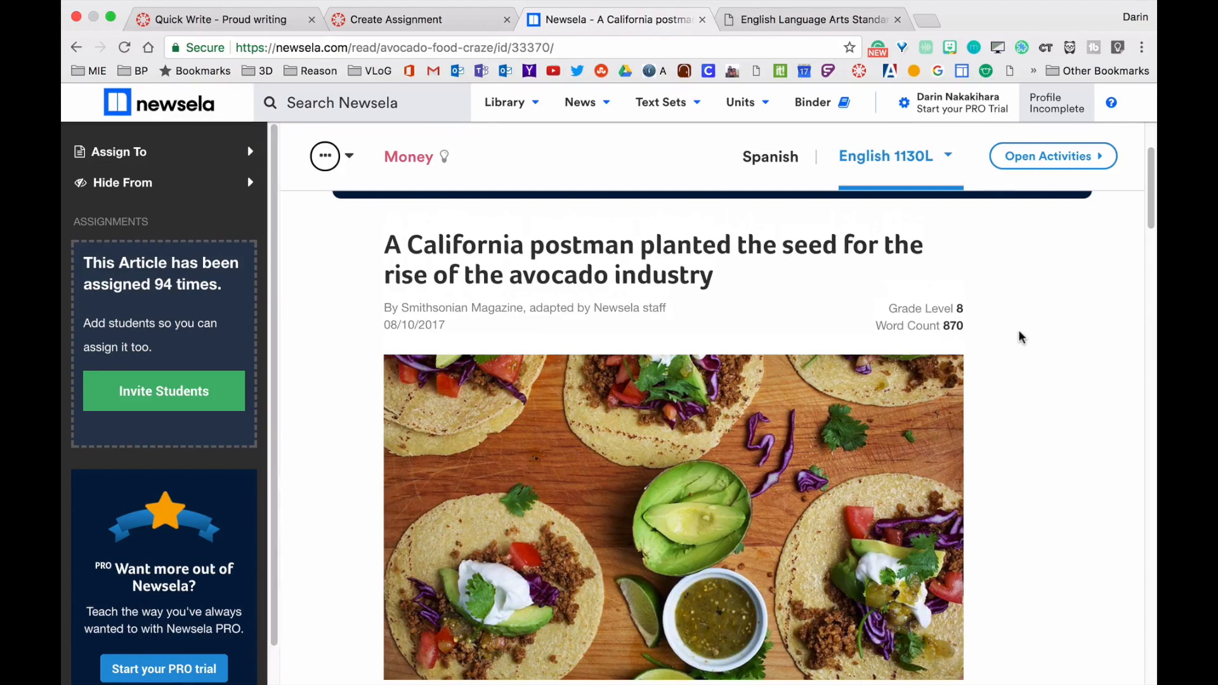
Save the article-only print version of the Newsela avocado article as a PDF and close its PDF page
click(349, 158)
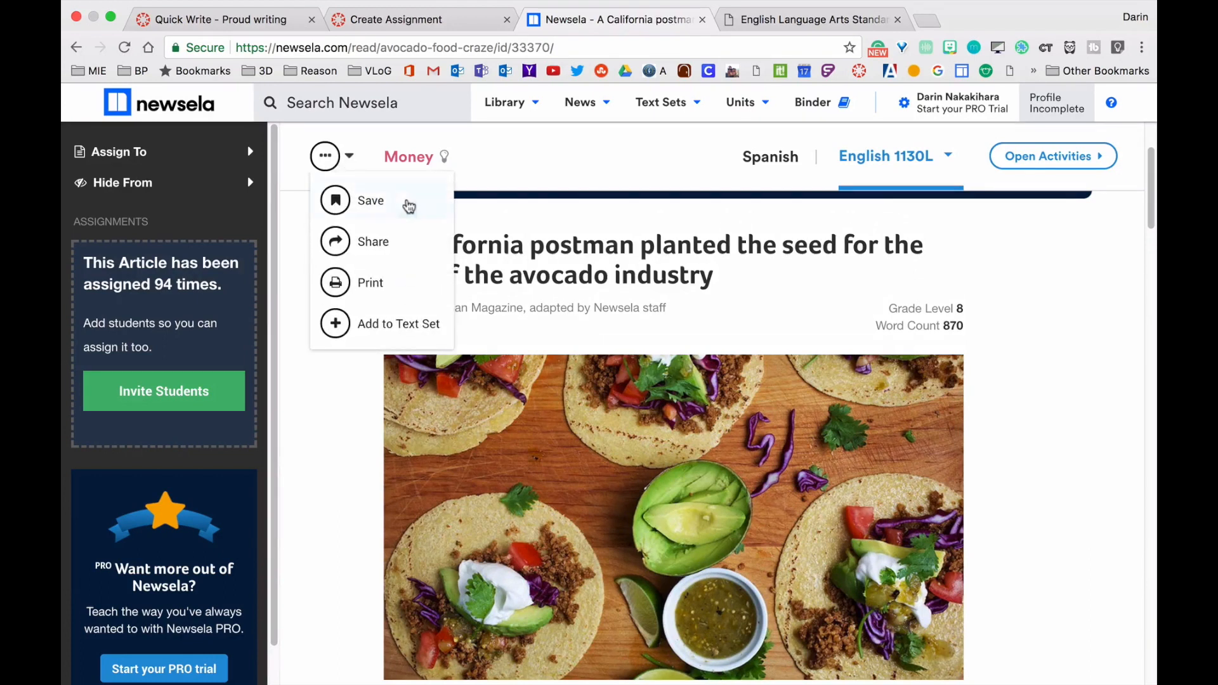
click(384, 293)
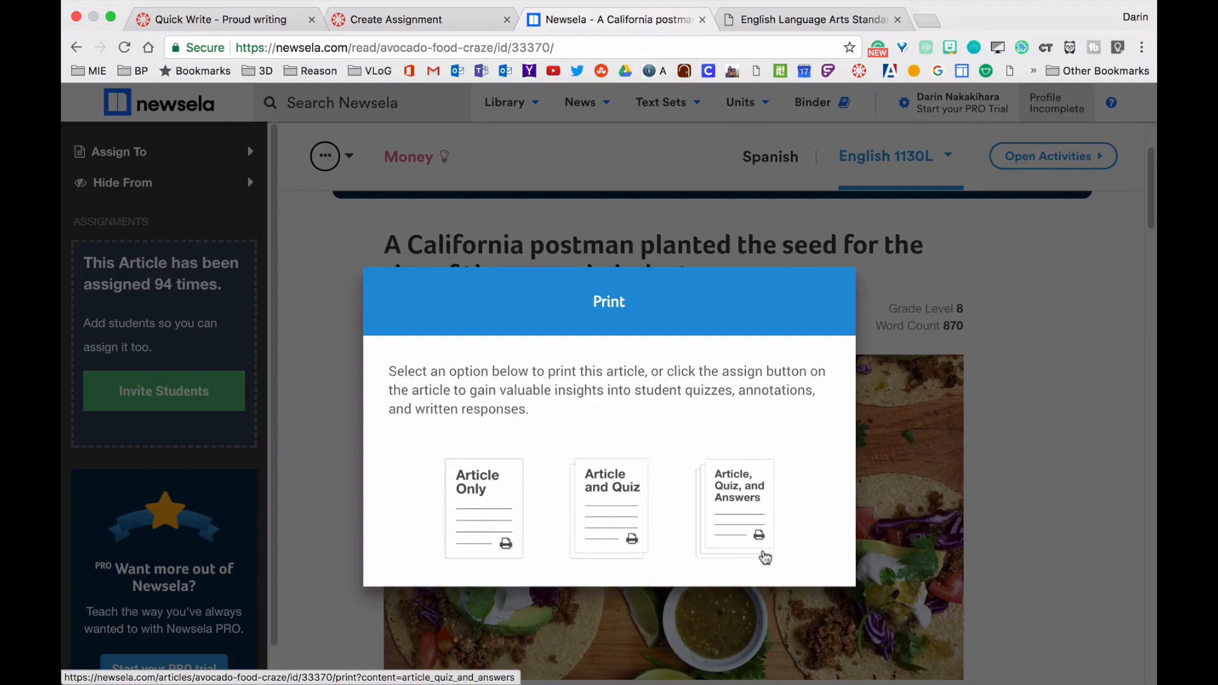
click(475, 520)
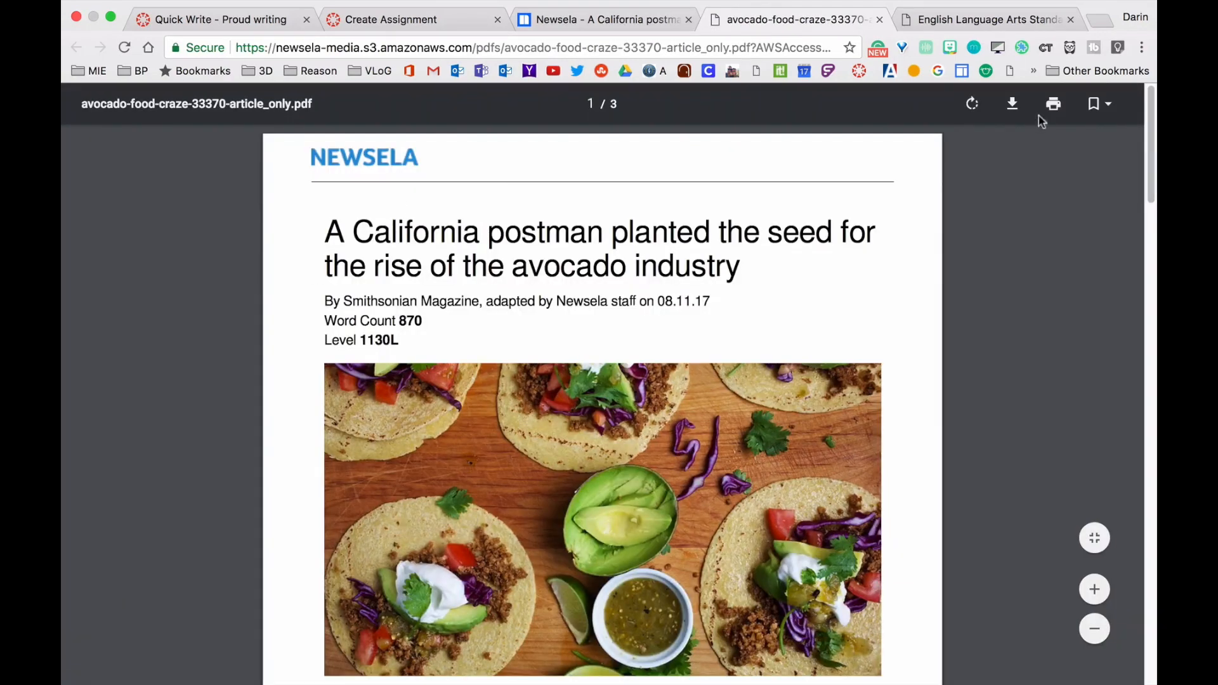
click(1053, 103)
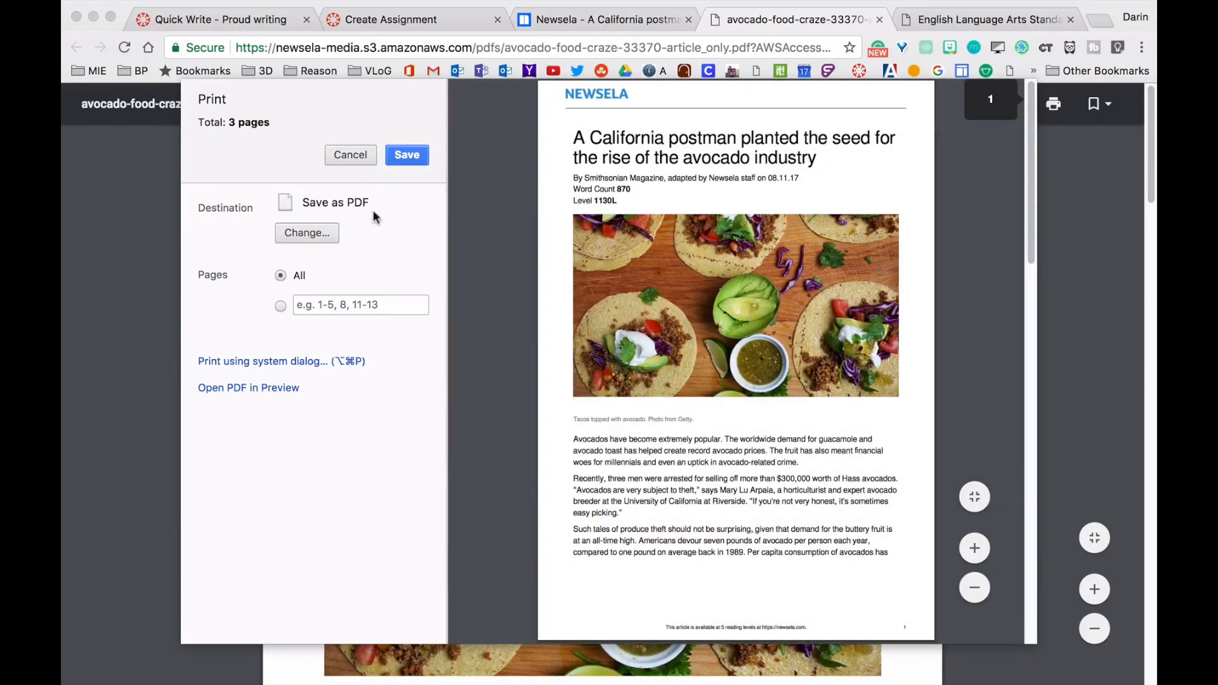
click(421, 156)
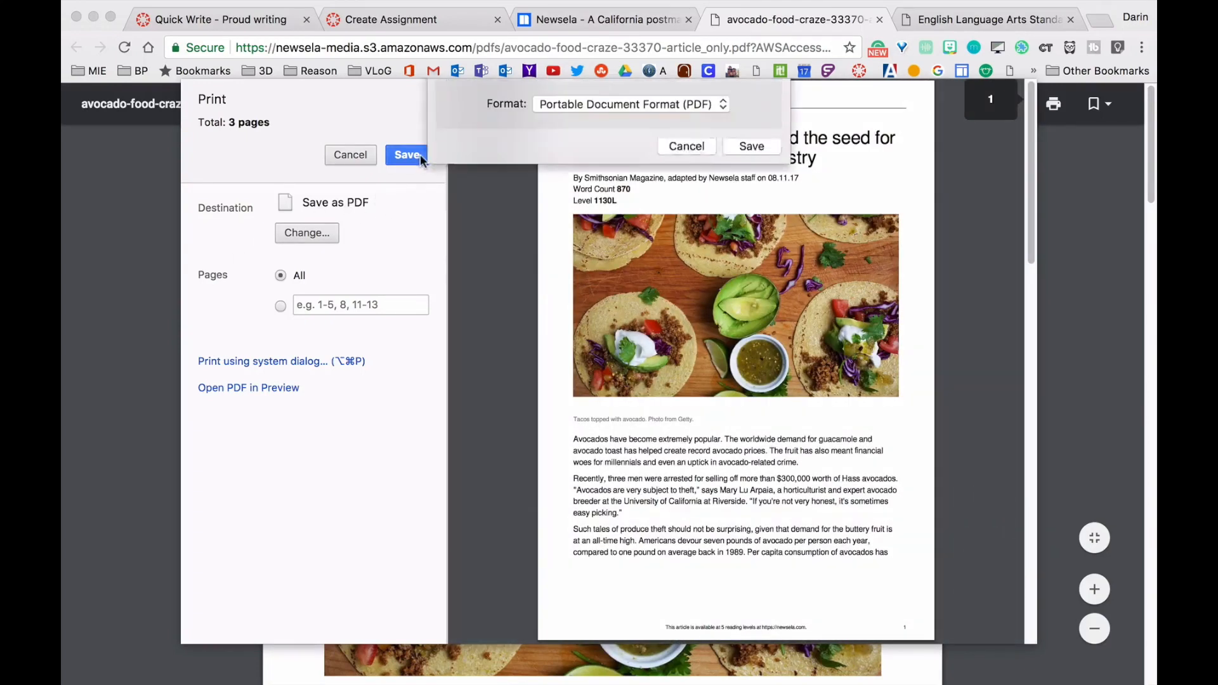
click(693, 251)
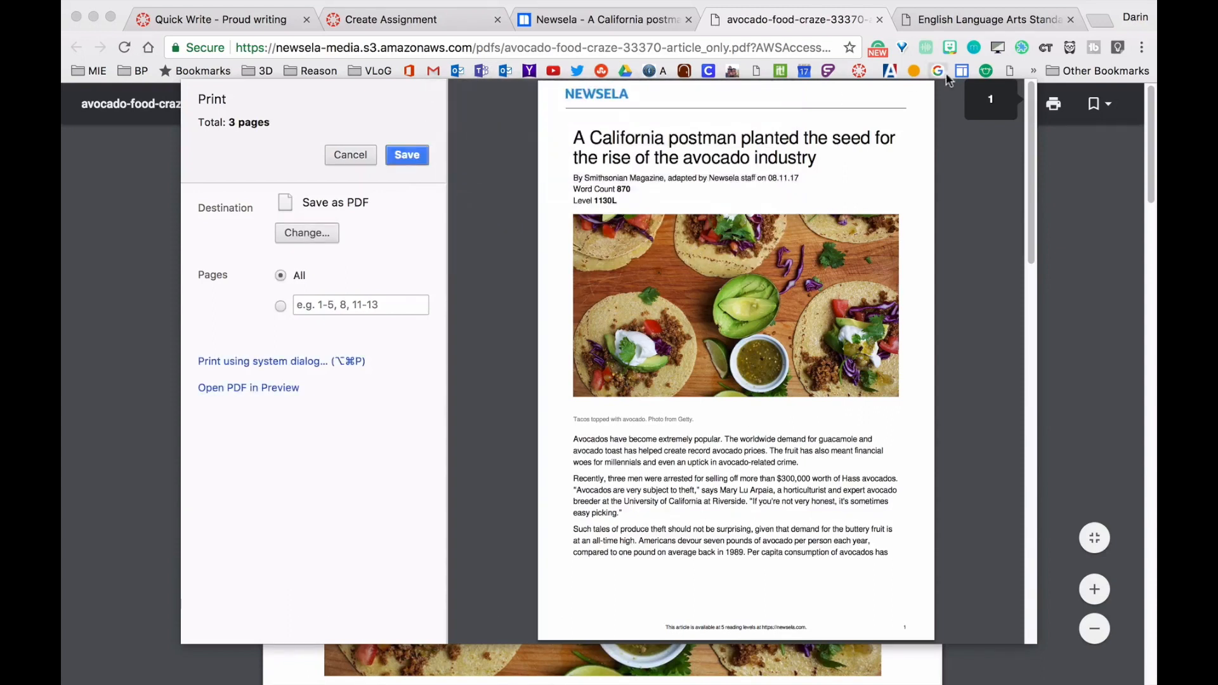
click(876, 39)
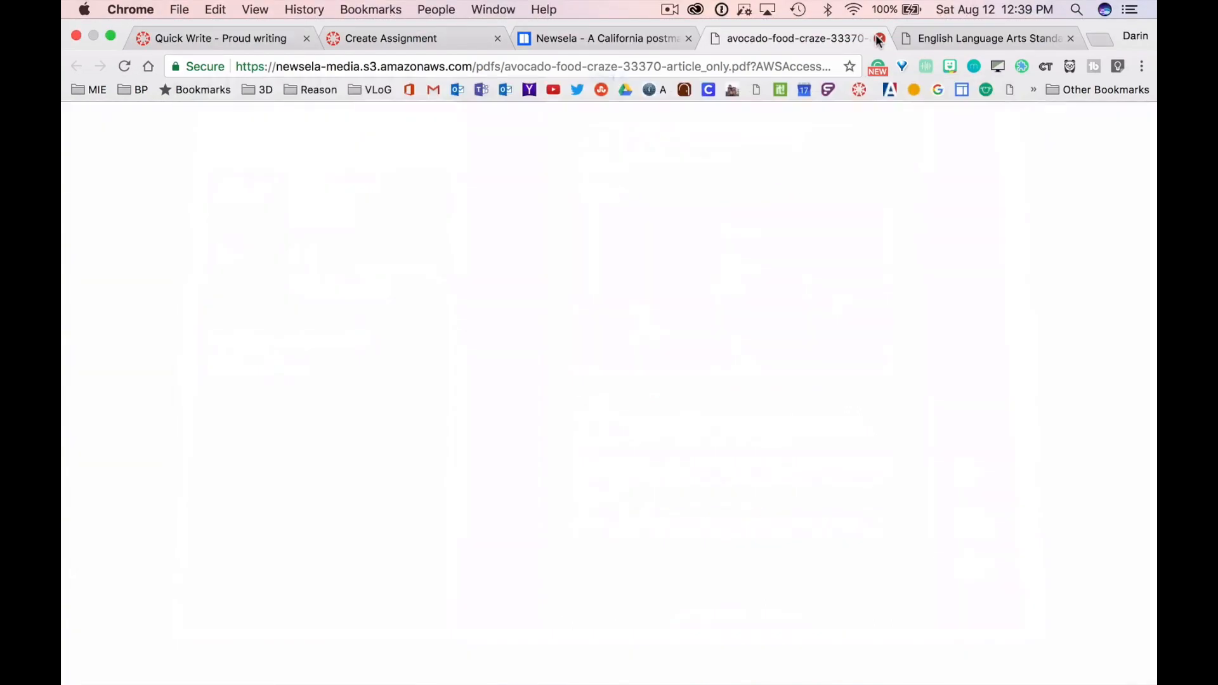
Copy the Newsela avocado article's web address and return to the assignment being created
click(399, 38)
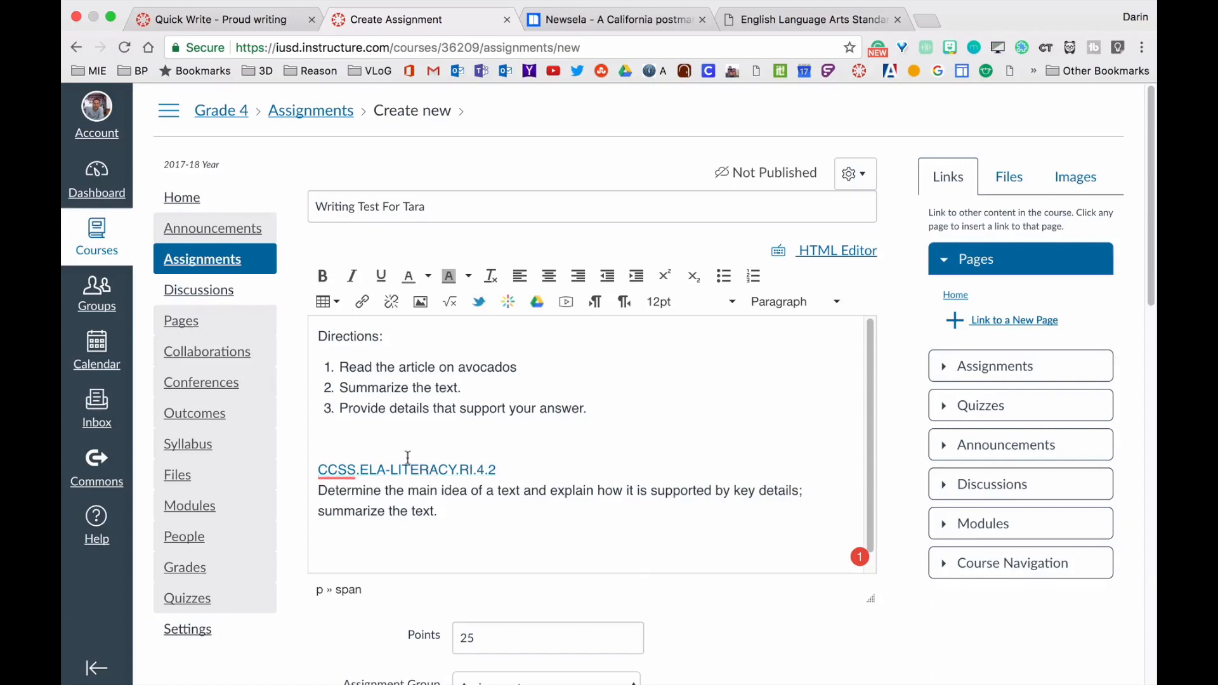
click(365, 438)
click(593, 19)
click(520, 47)
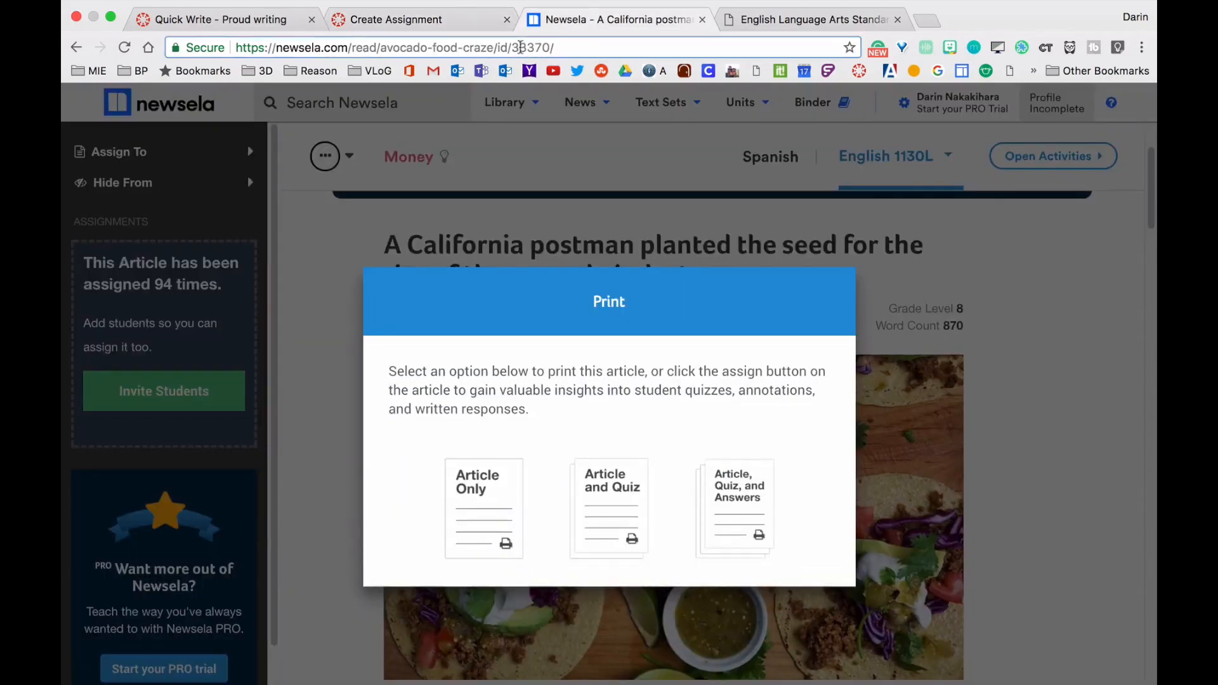
click(430, 22)
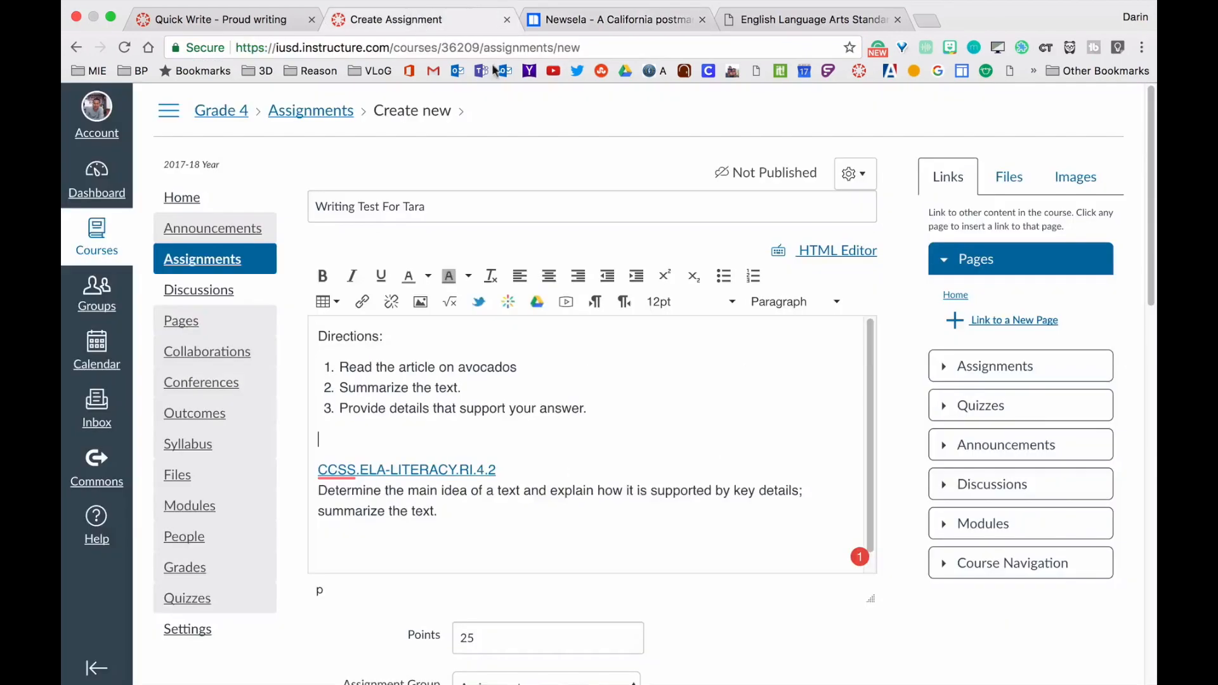
Add "(click here or read the attachment)" after "avocados" in the first numbered direction
click(529, 367)
text((click here))
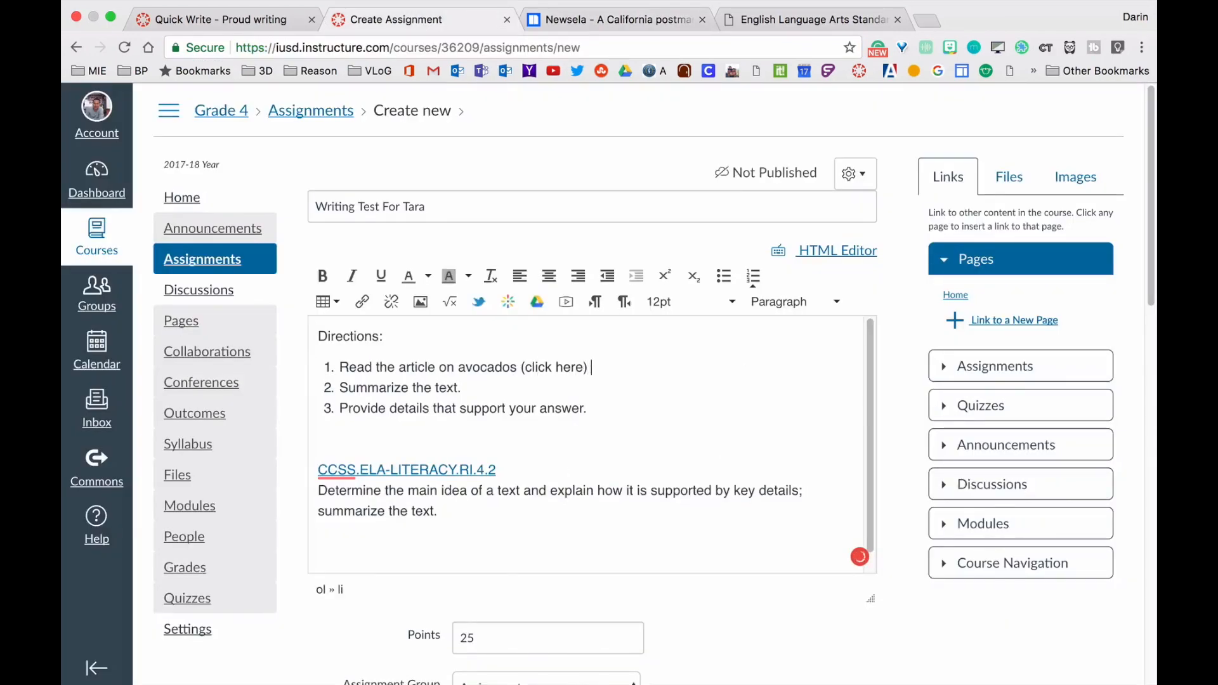
drag(527, 370, 585, 368)
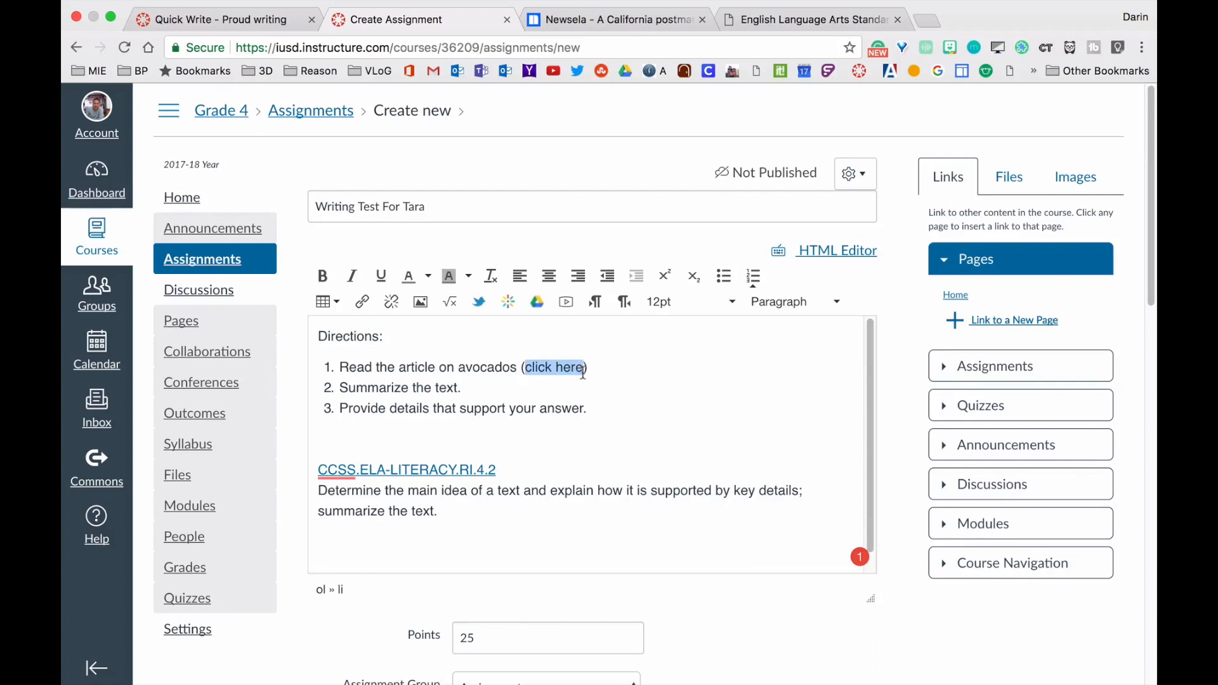
click(584, 368)
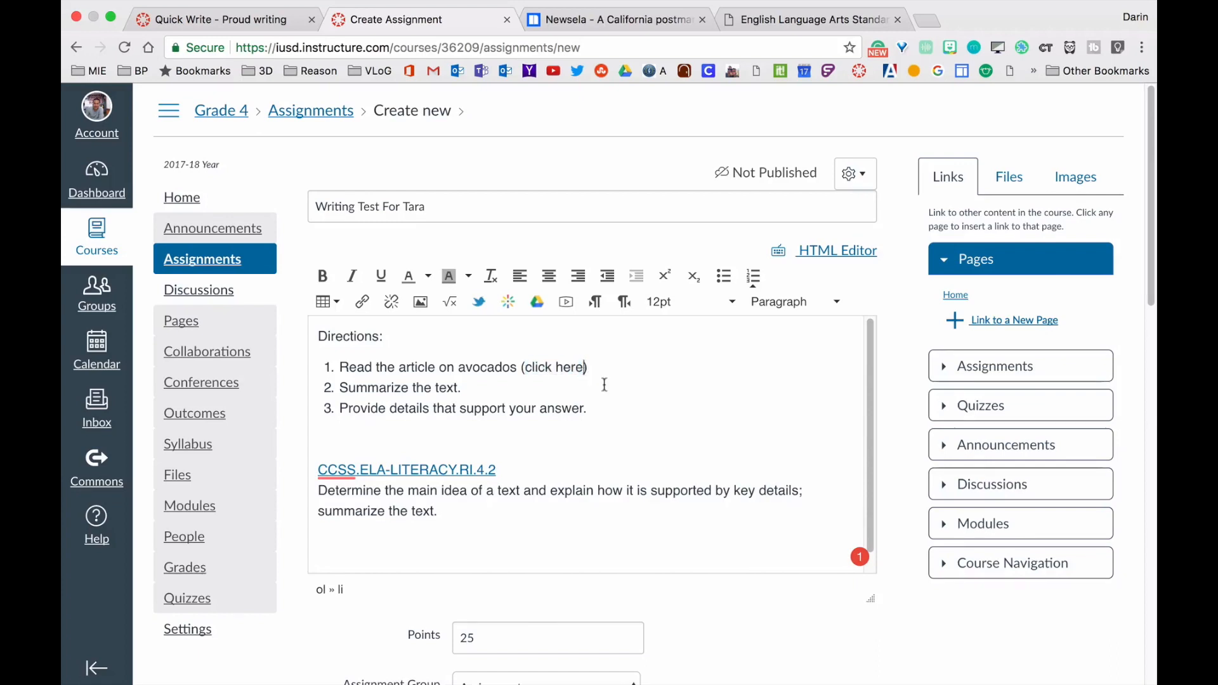
text(or )
text(read the at)
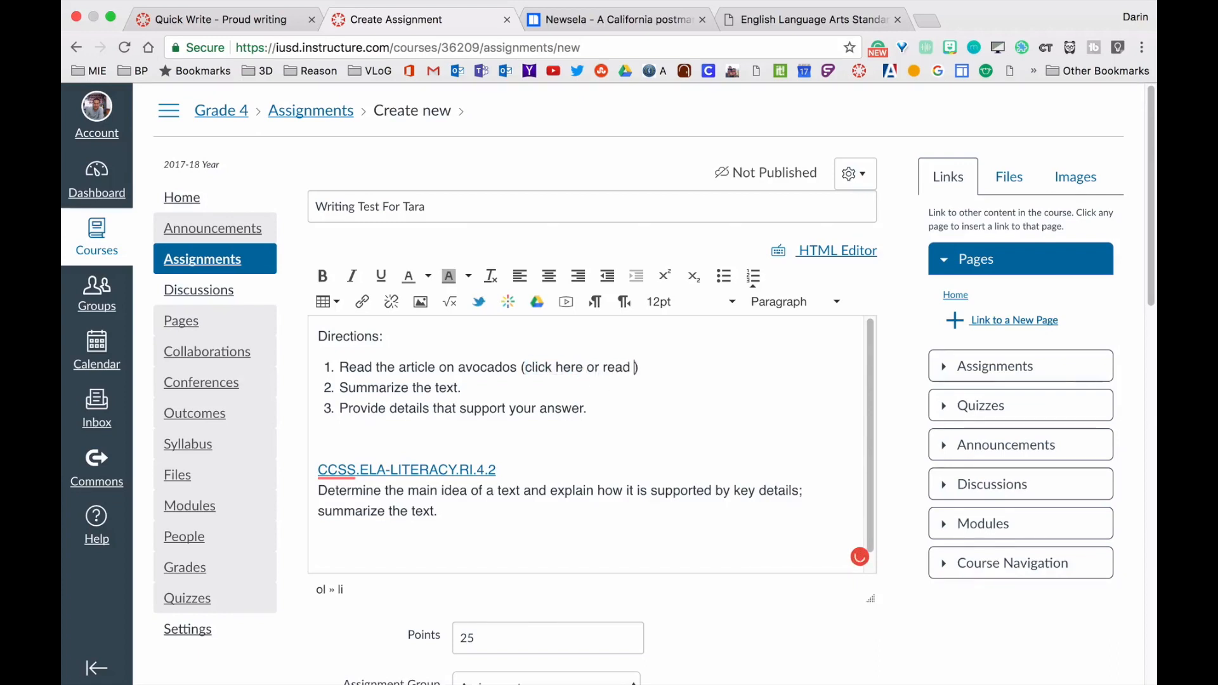
text(tachment)
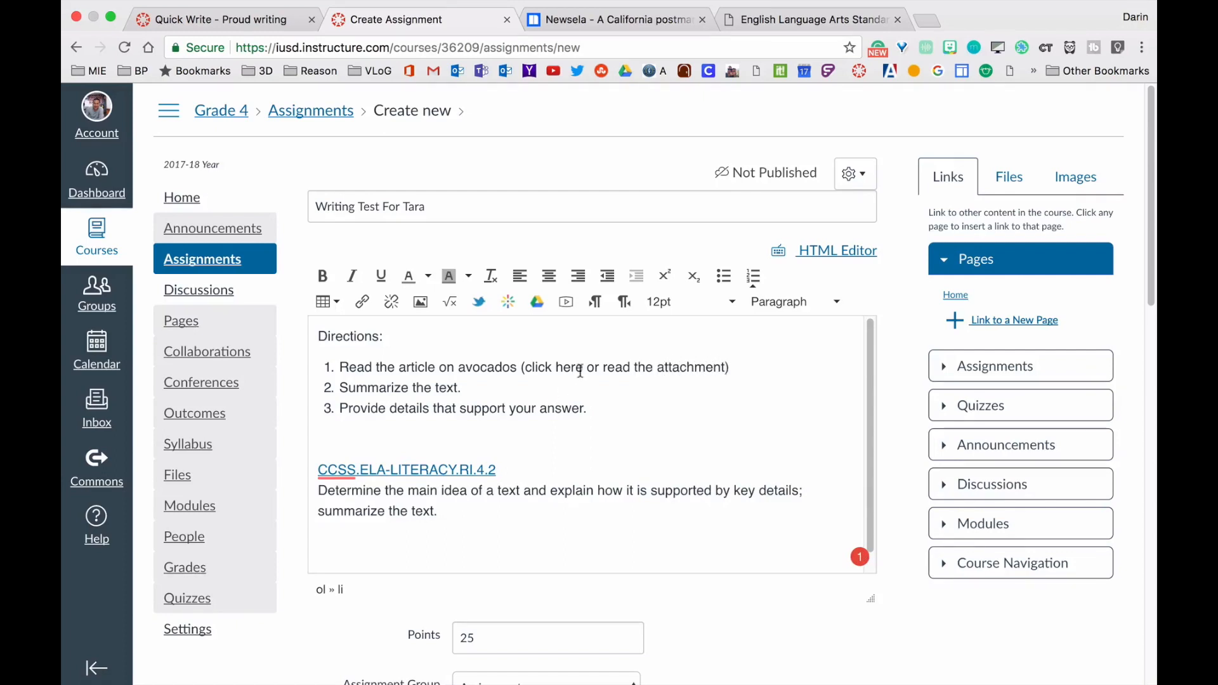
Link the words "click here" in the first direction to the copied Newsela article address
drag(584, 368, 526, 368)
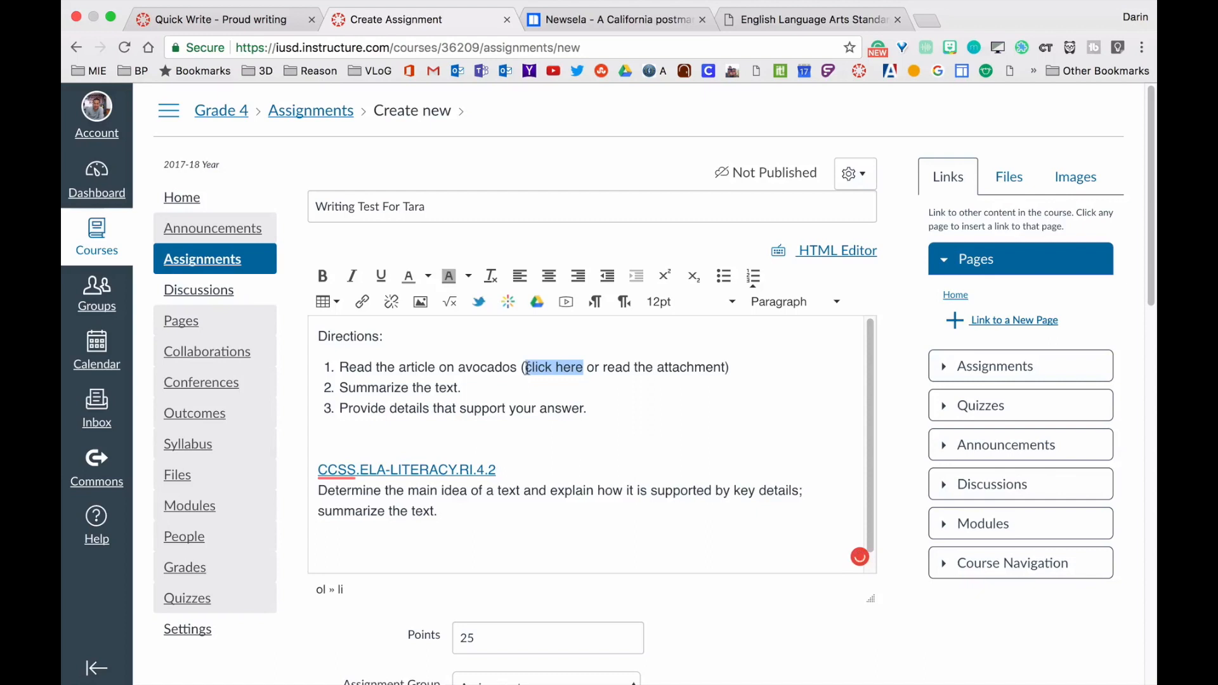
click(361, 303)
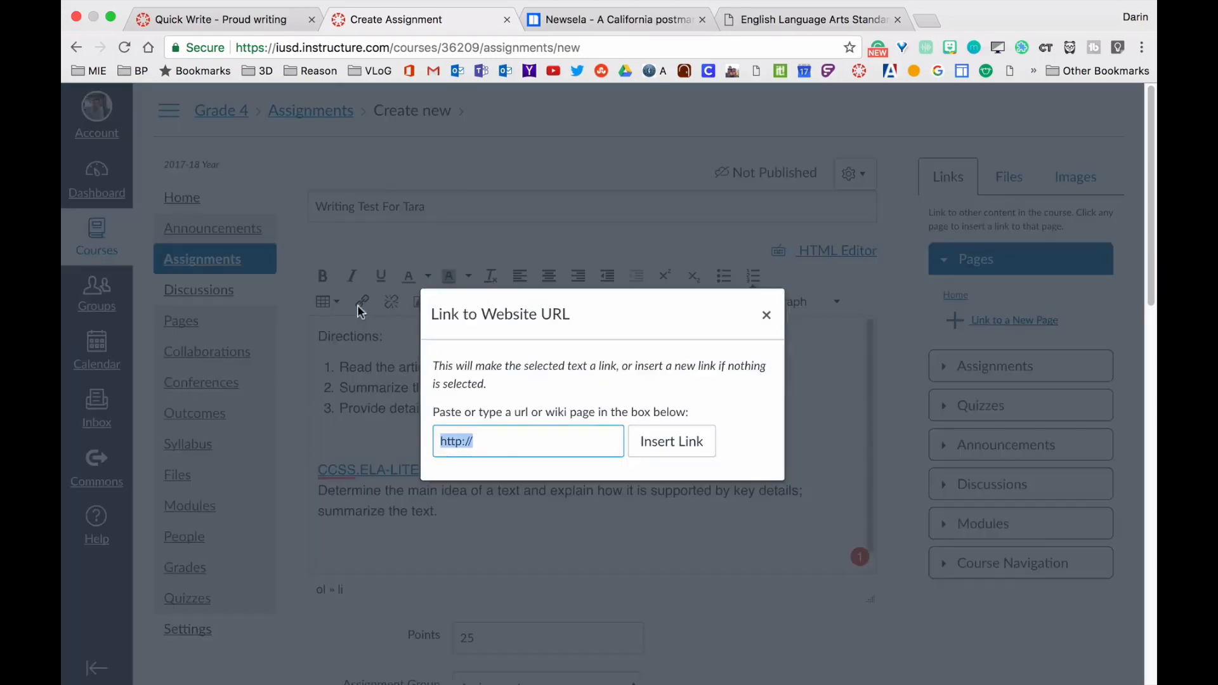
key(super+v)
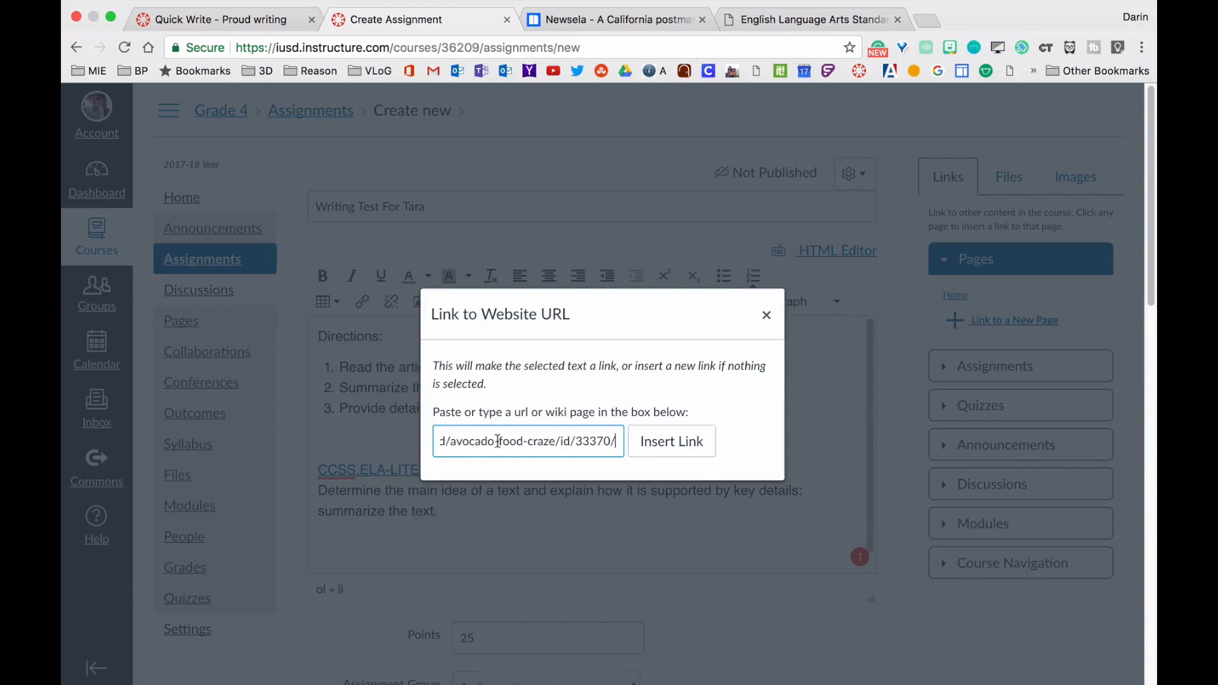
click(671, 450)
click(633, 408)
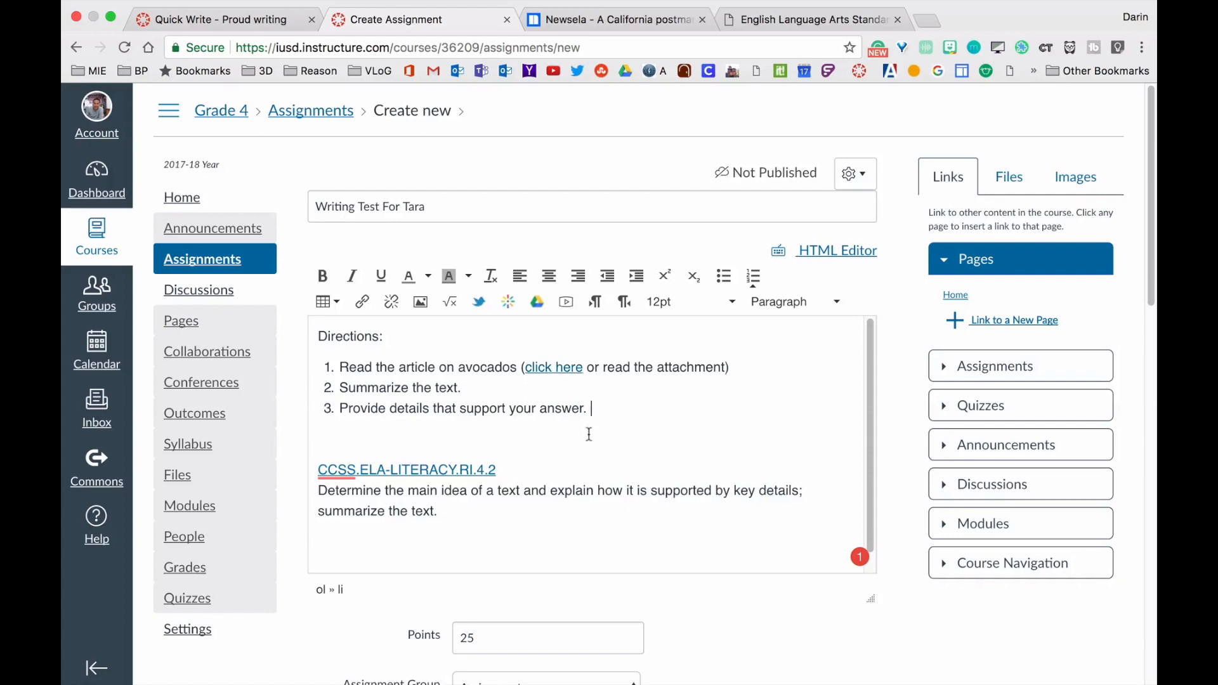
Upload avocado-food-craze-33369-article_only.pdf to the course files and insert its link on the blank line below the numbered directions
click(385, 429)
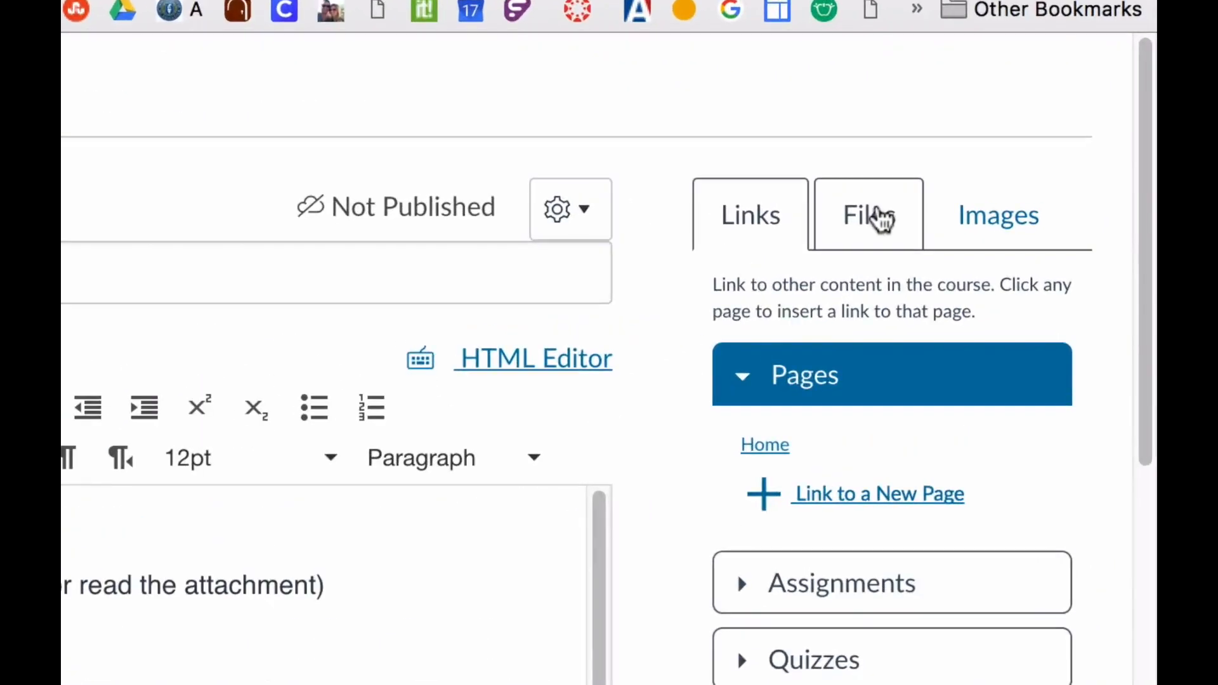
click(1015, 178)
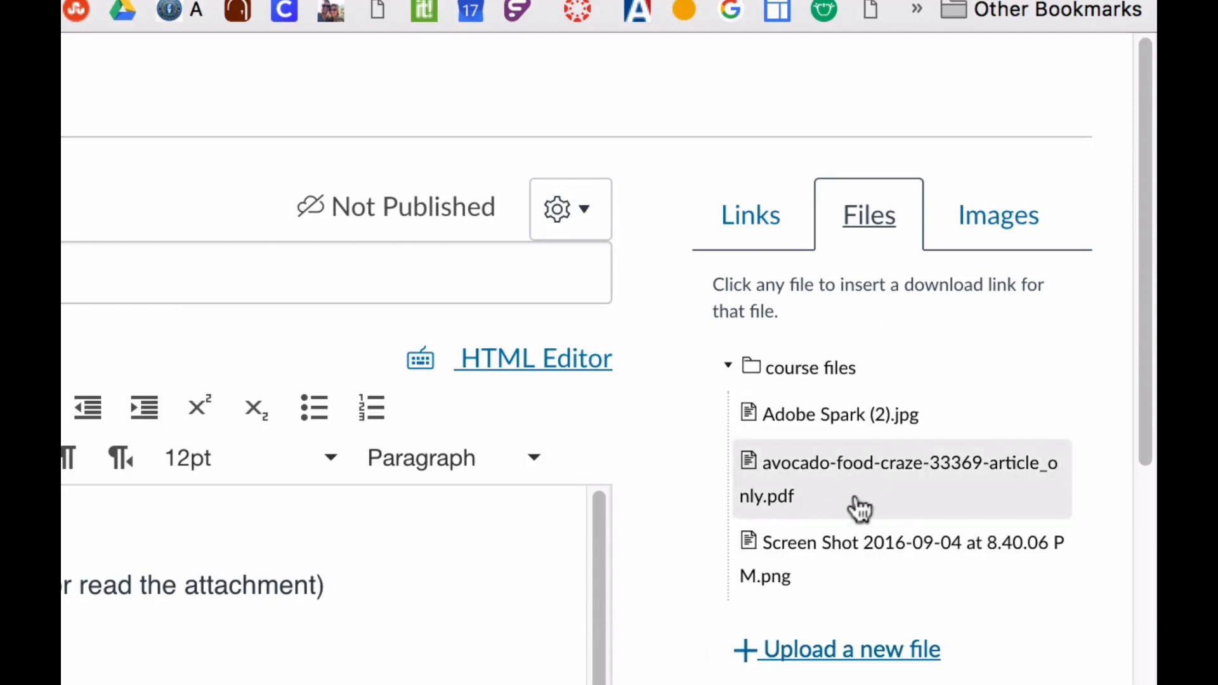
click(818, 650)
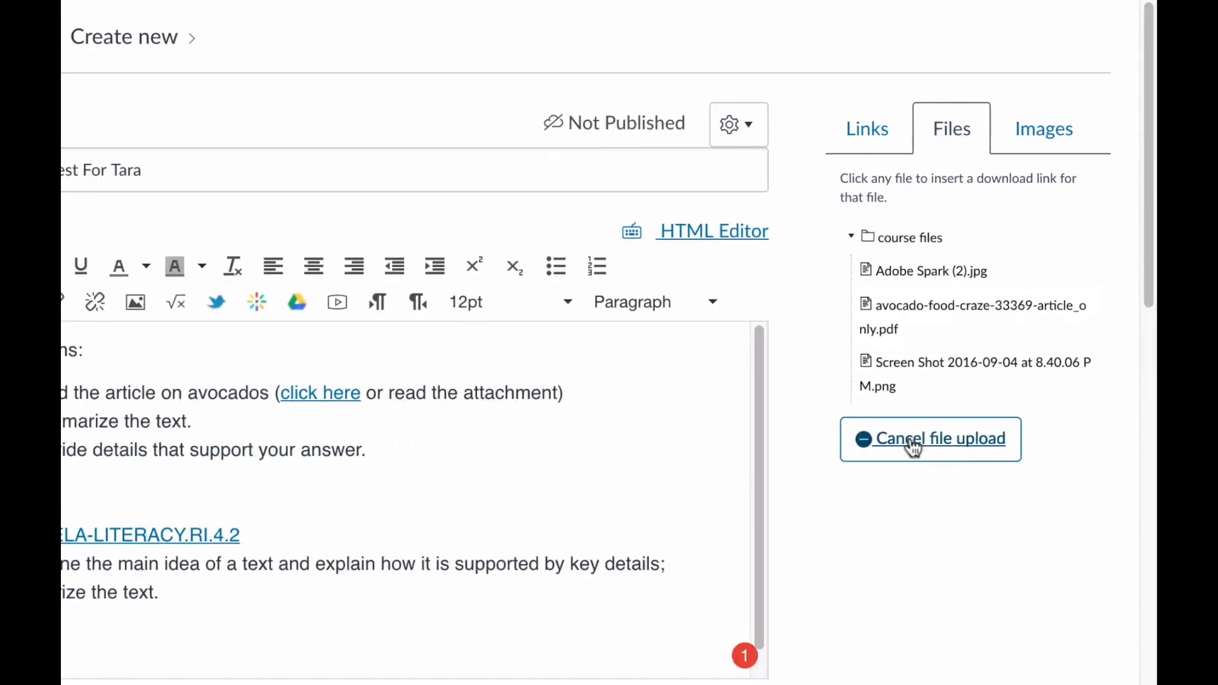
click(892, 505)
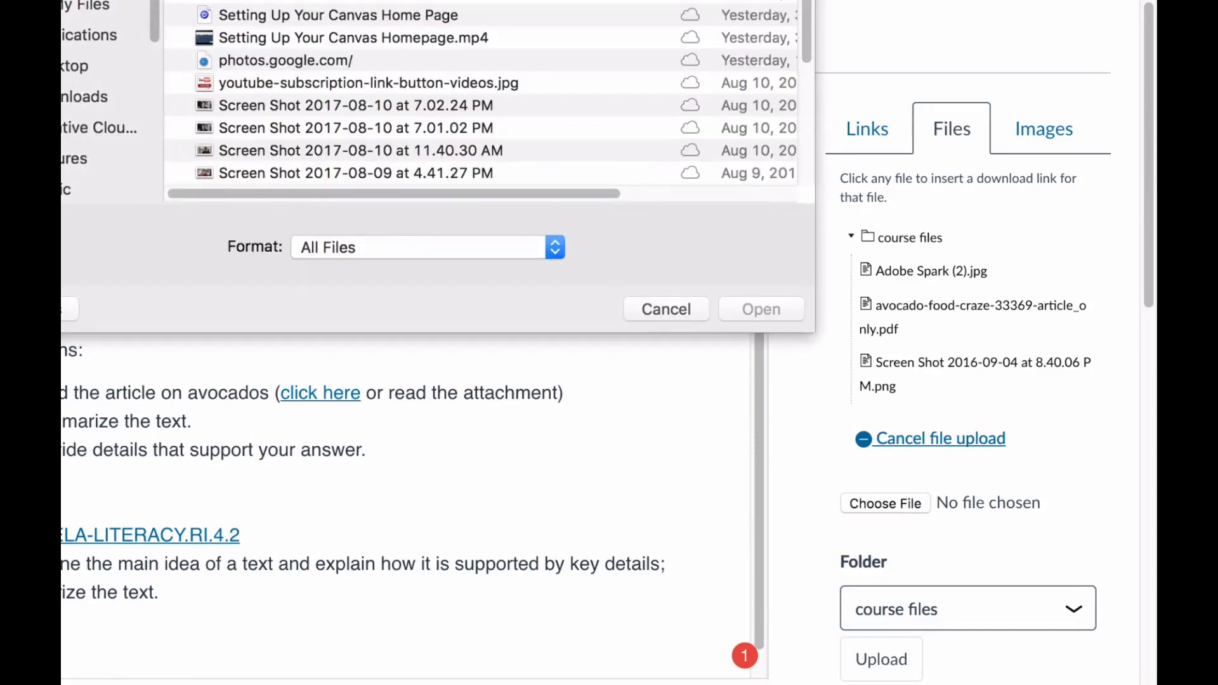
click(747, 311)
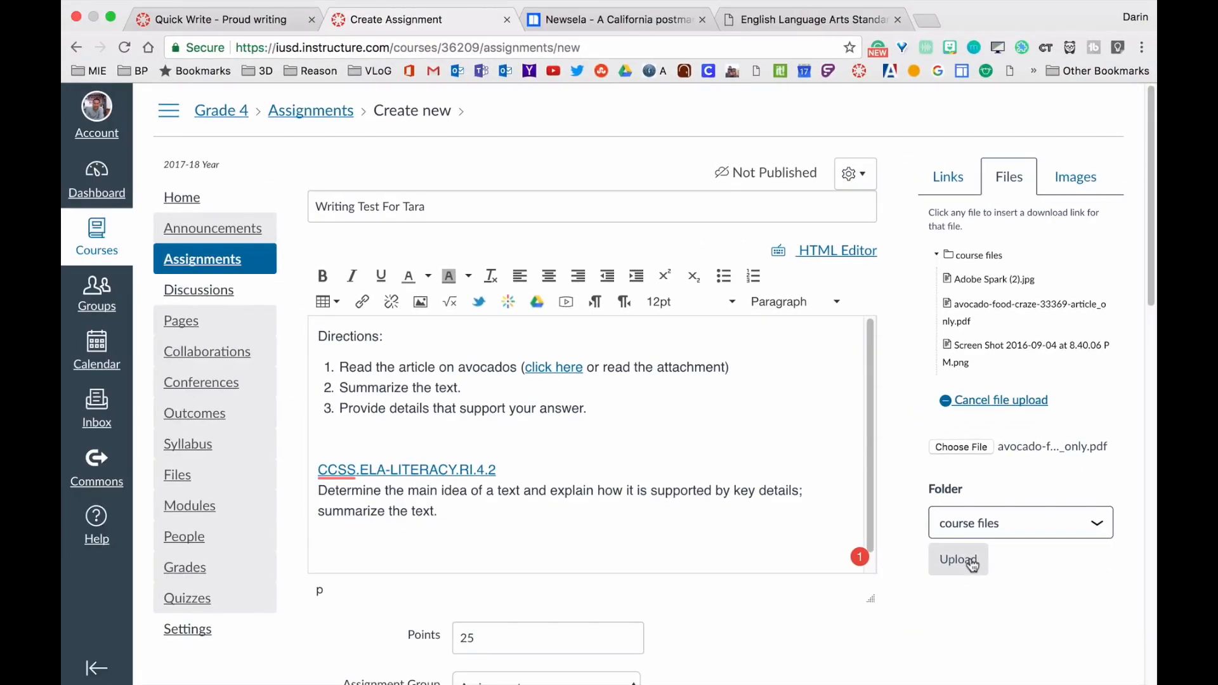
click(957, 559)
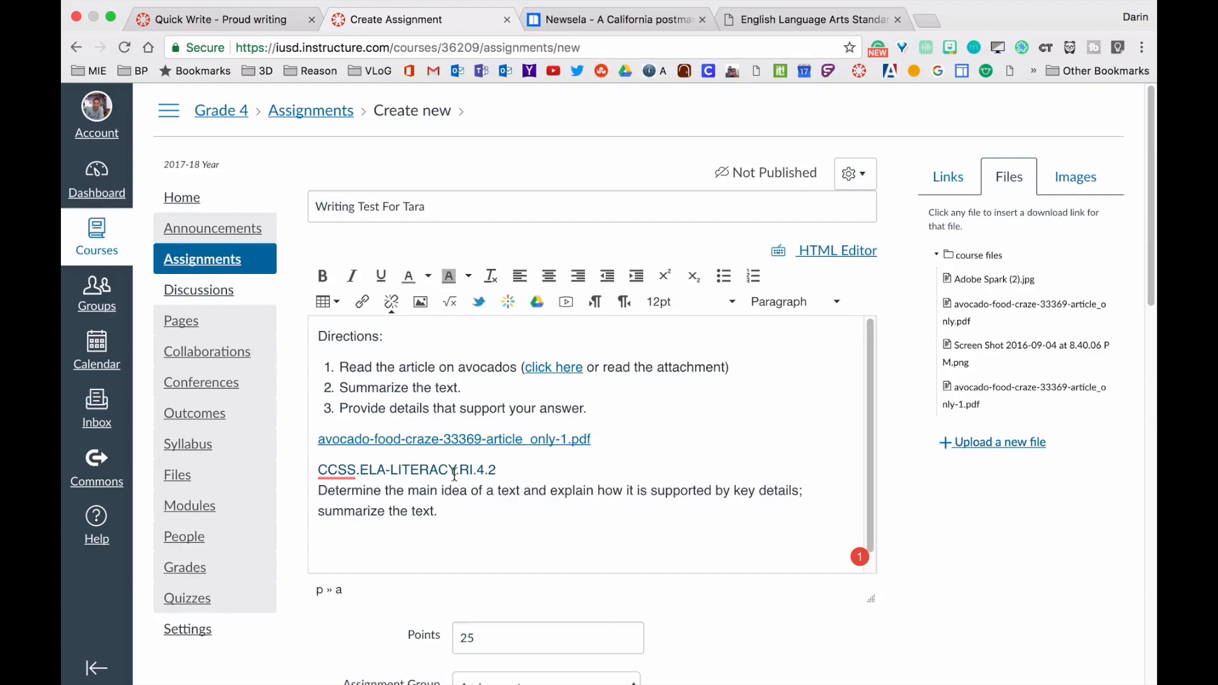
Examine the assignment's points, assignment group, grade display and submission type options, including the online entry choices
scroll(942, 609, down, 10)
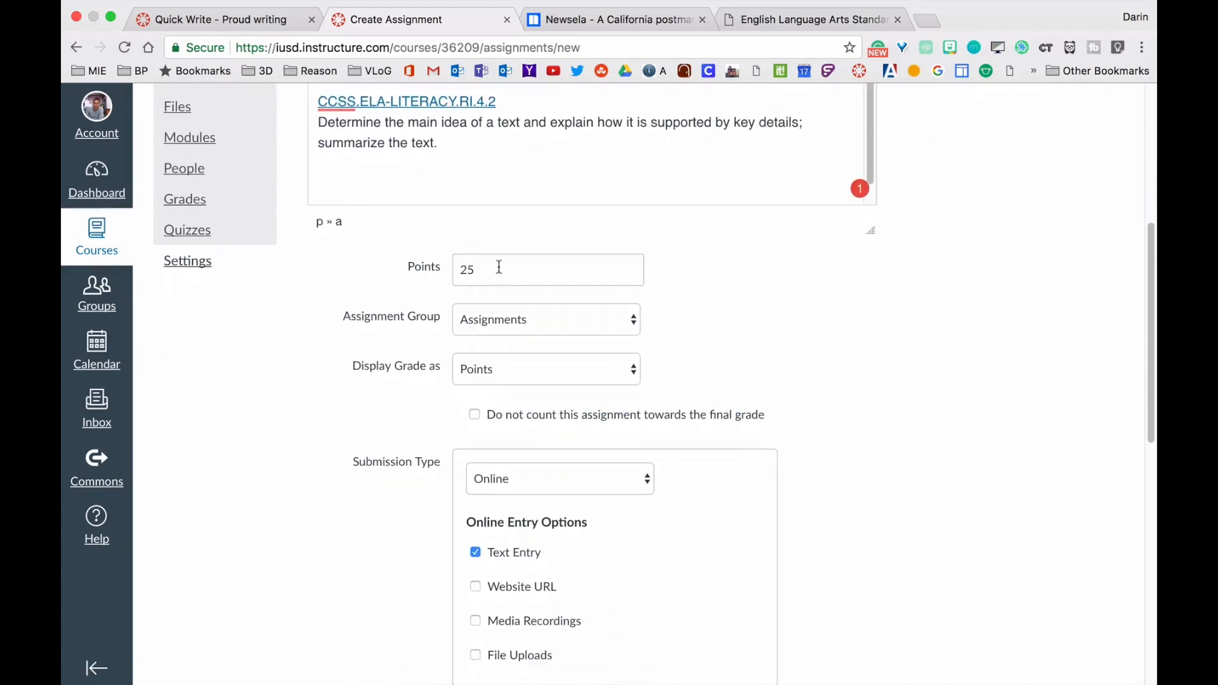
drag(497, 264, 381, 273)
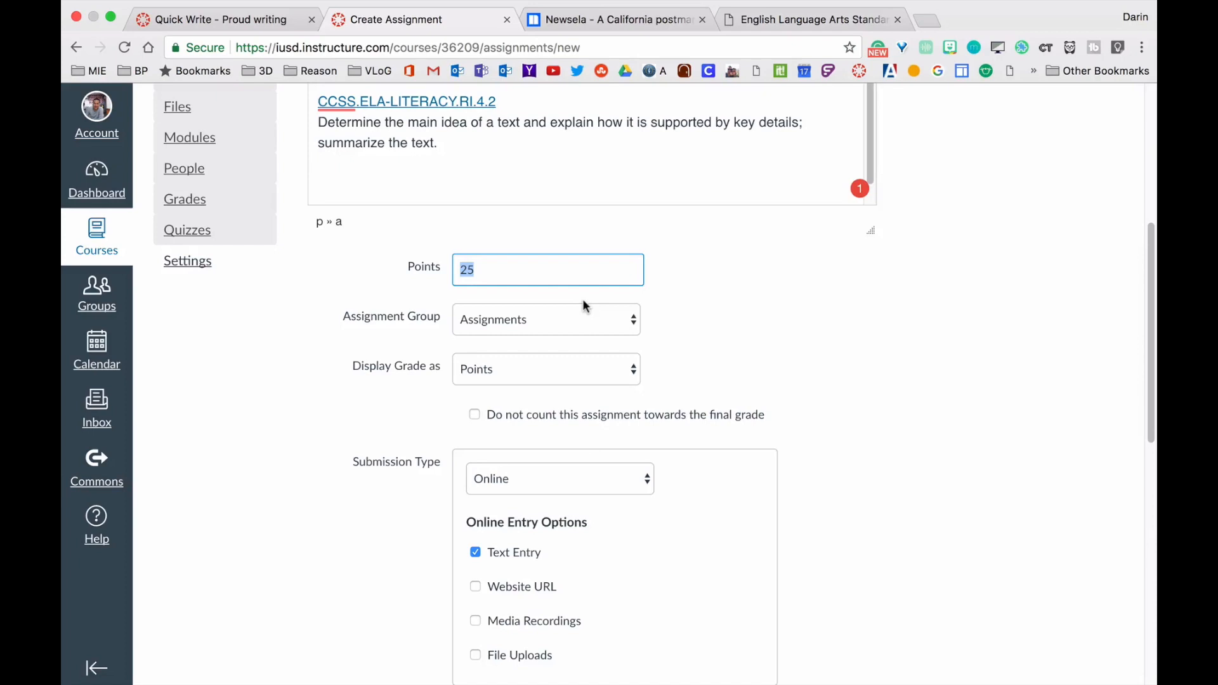
click(632, 319)
click(632, 319)
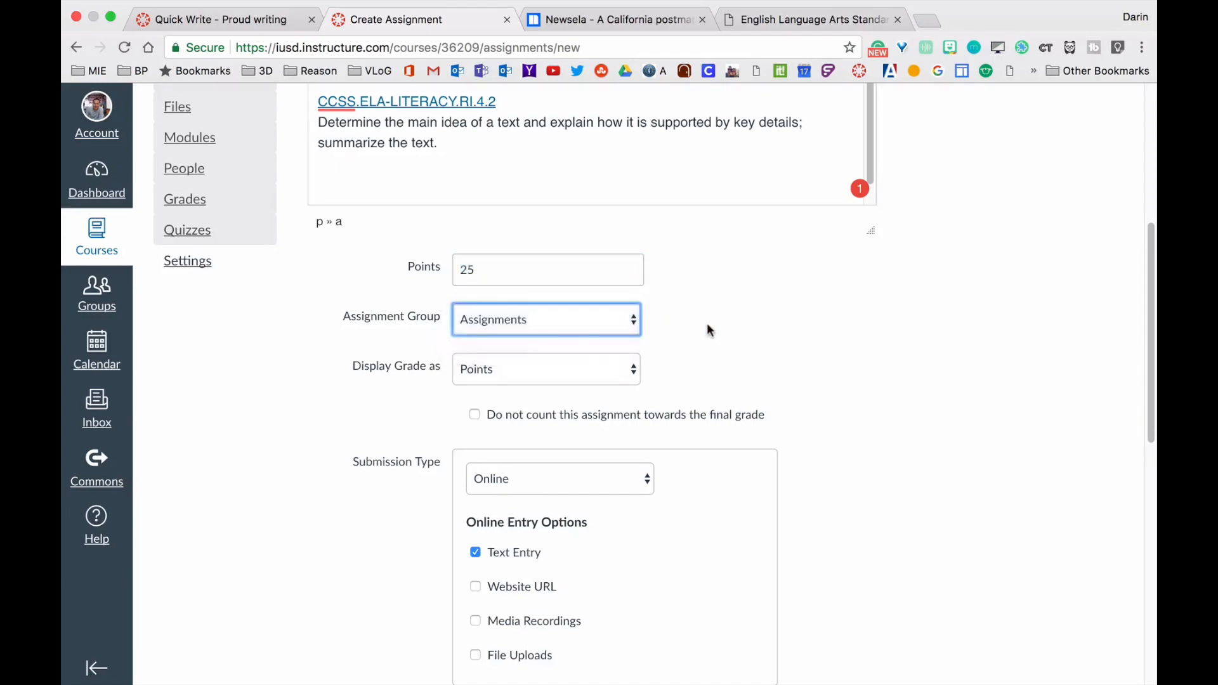
click(627, 375)
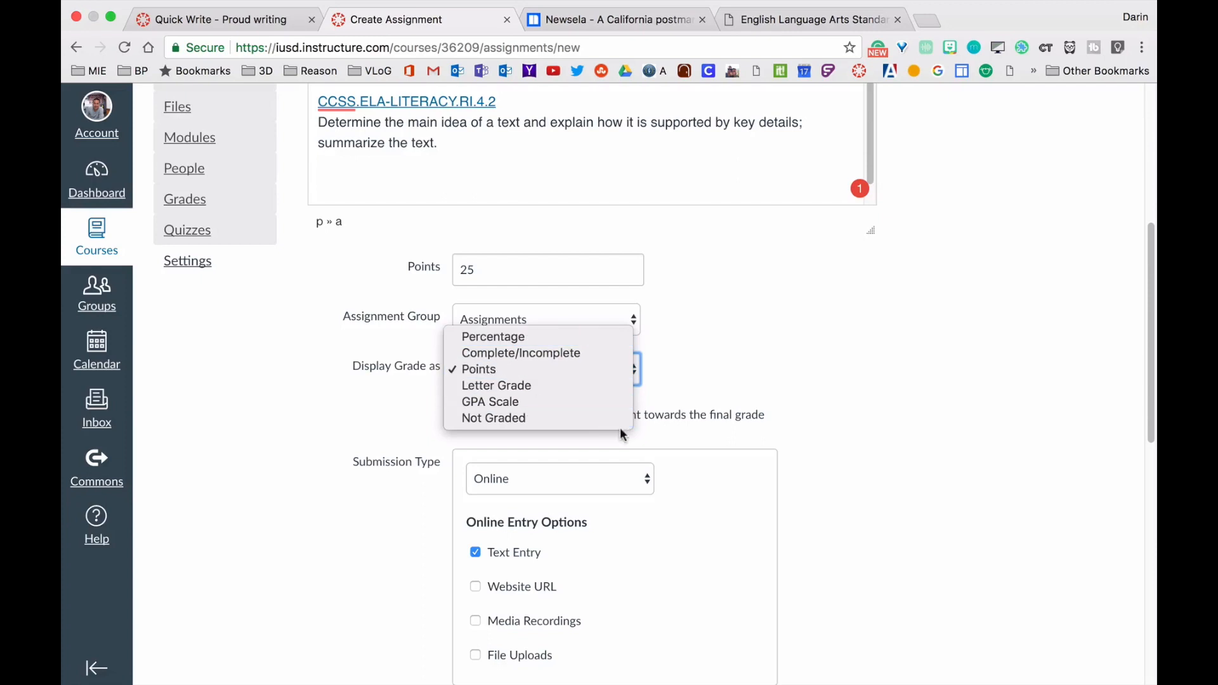
click(765, 379)
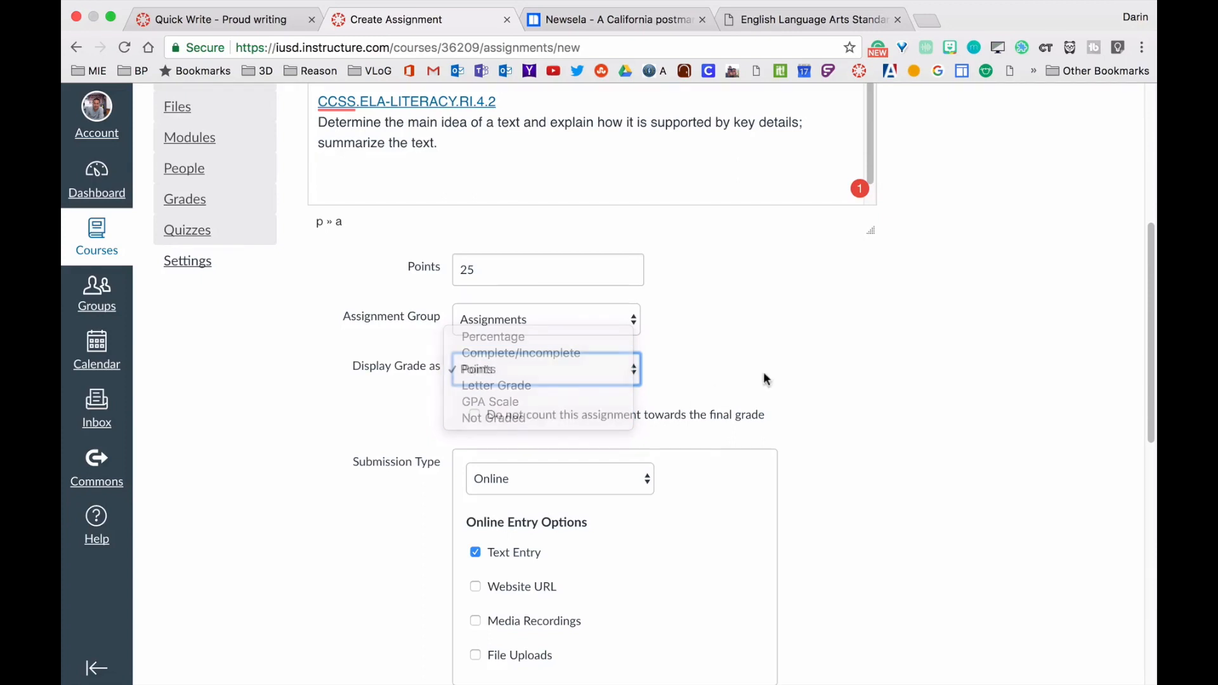
scroll(766, 378, down, 3)
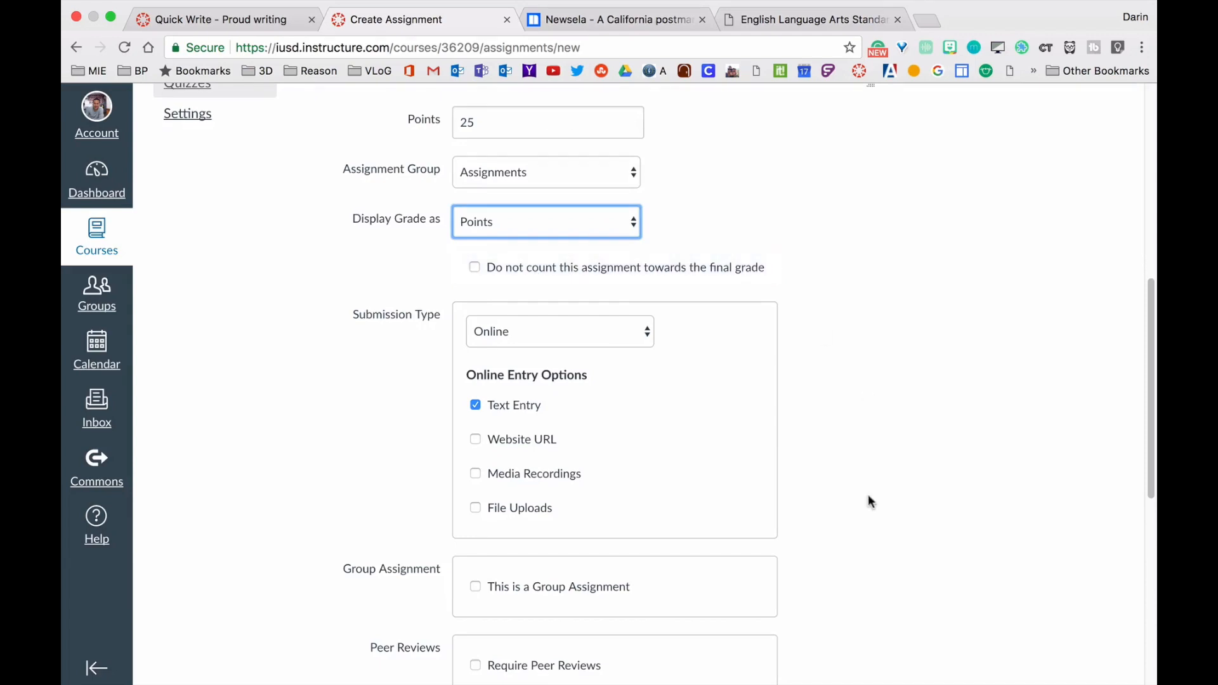
scroll(868, 495, down, 2)
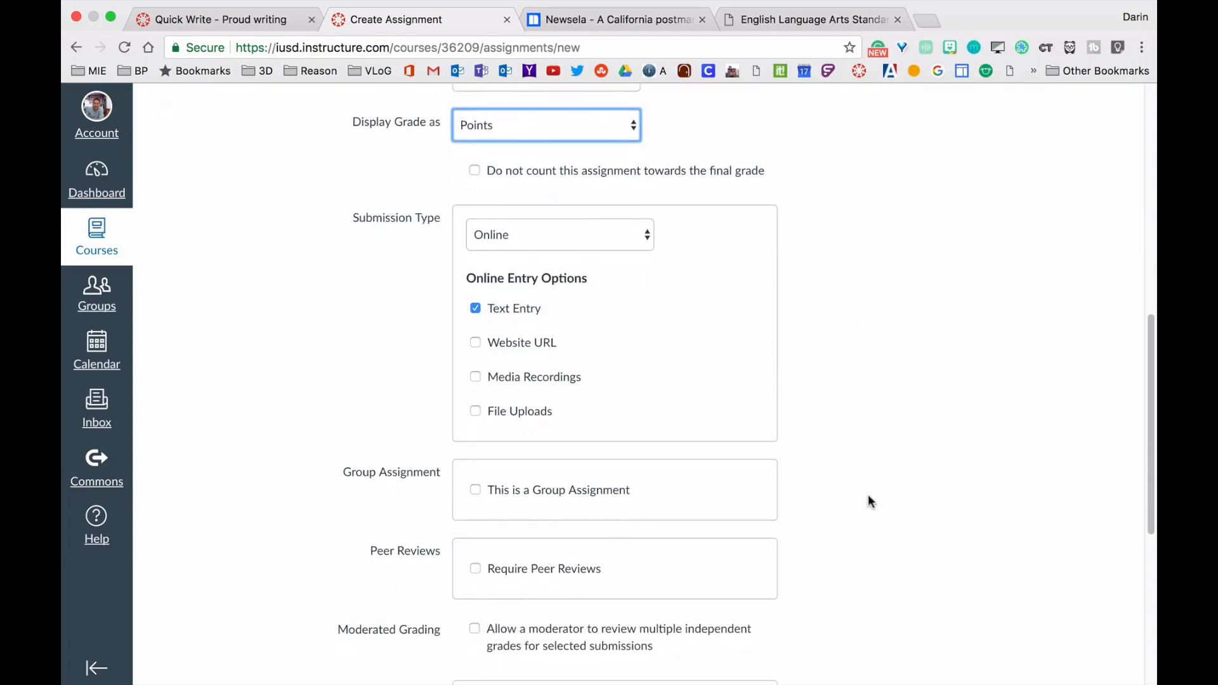
click(635, 241)
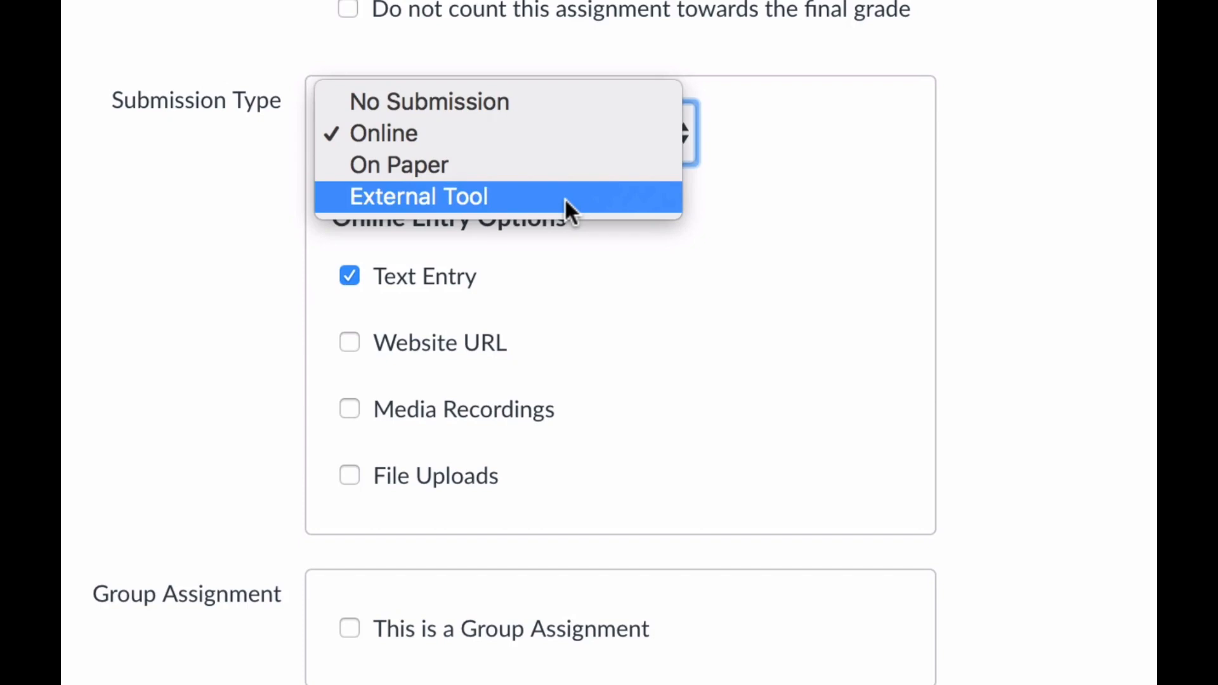
click(841, 243)
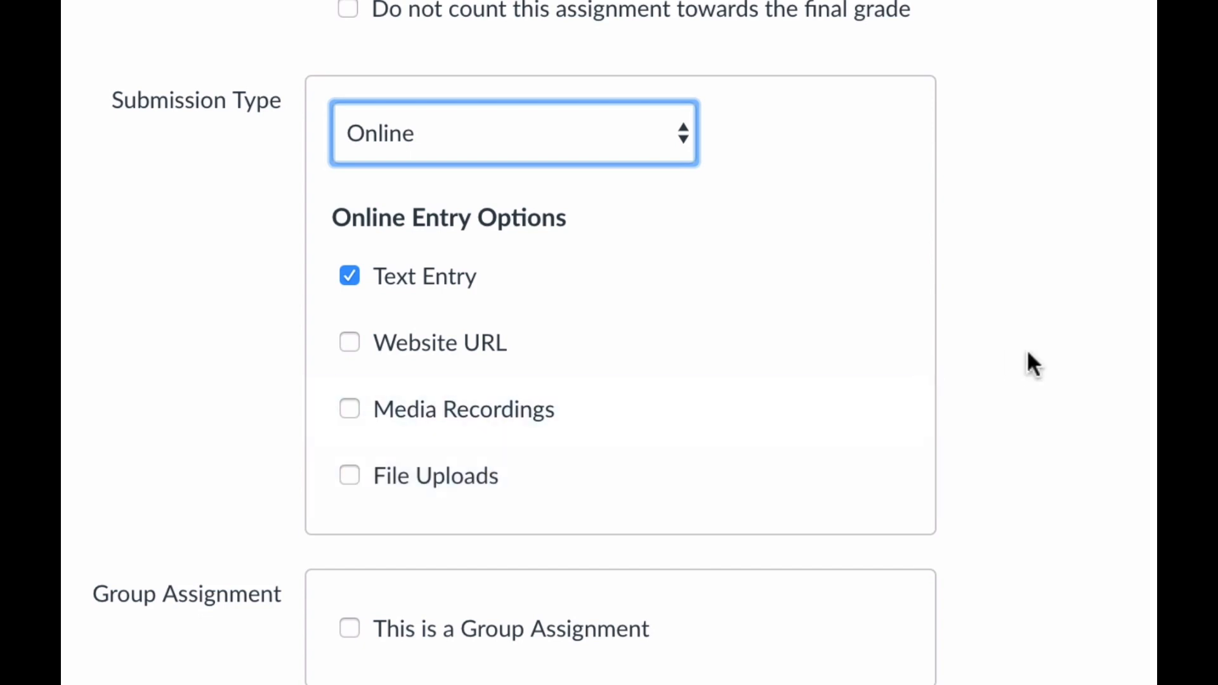
scroll(1027, 353, down, 4)
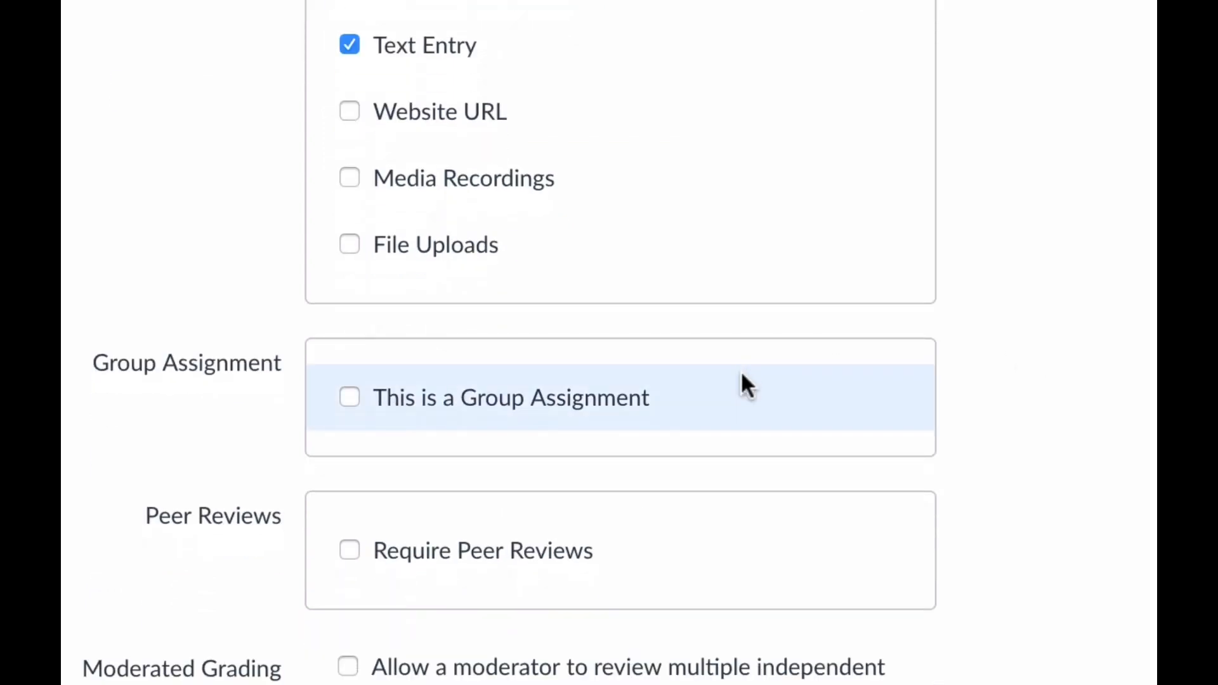
Try requiring peer reviews with automatic assignment, and turn the peer review requirement back off
scroll(740, 371, down, 6)
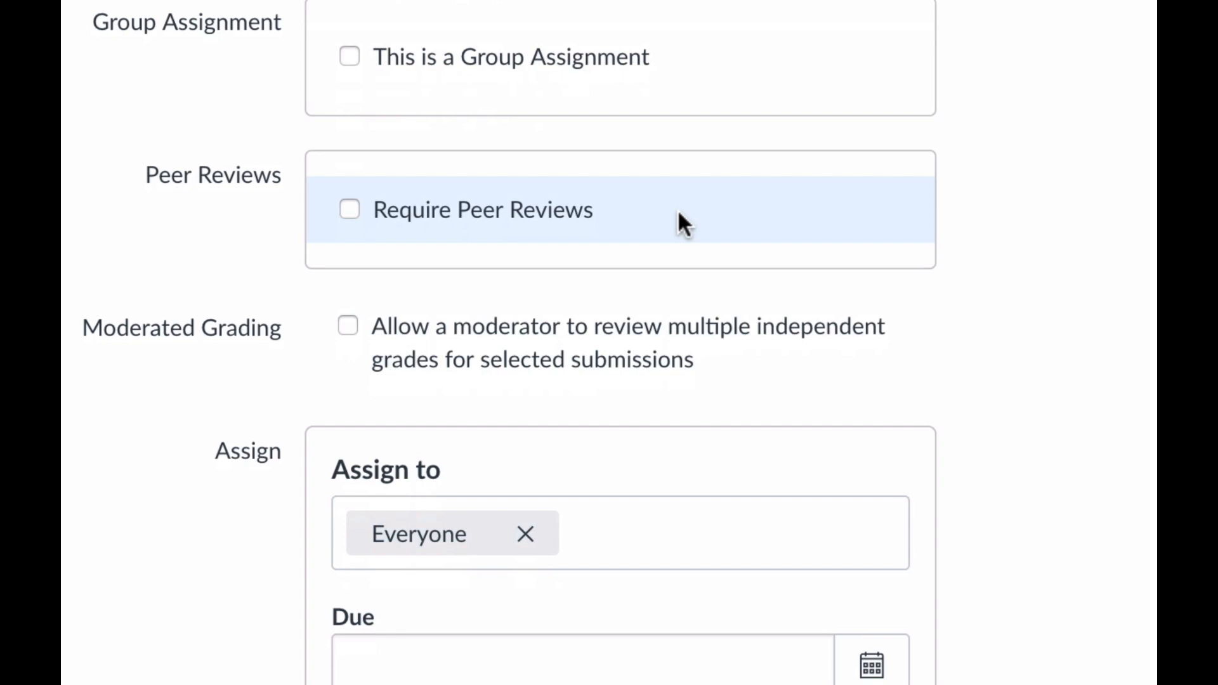
click(351, 213)
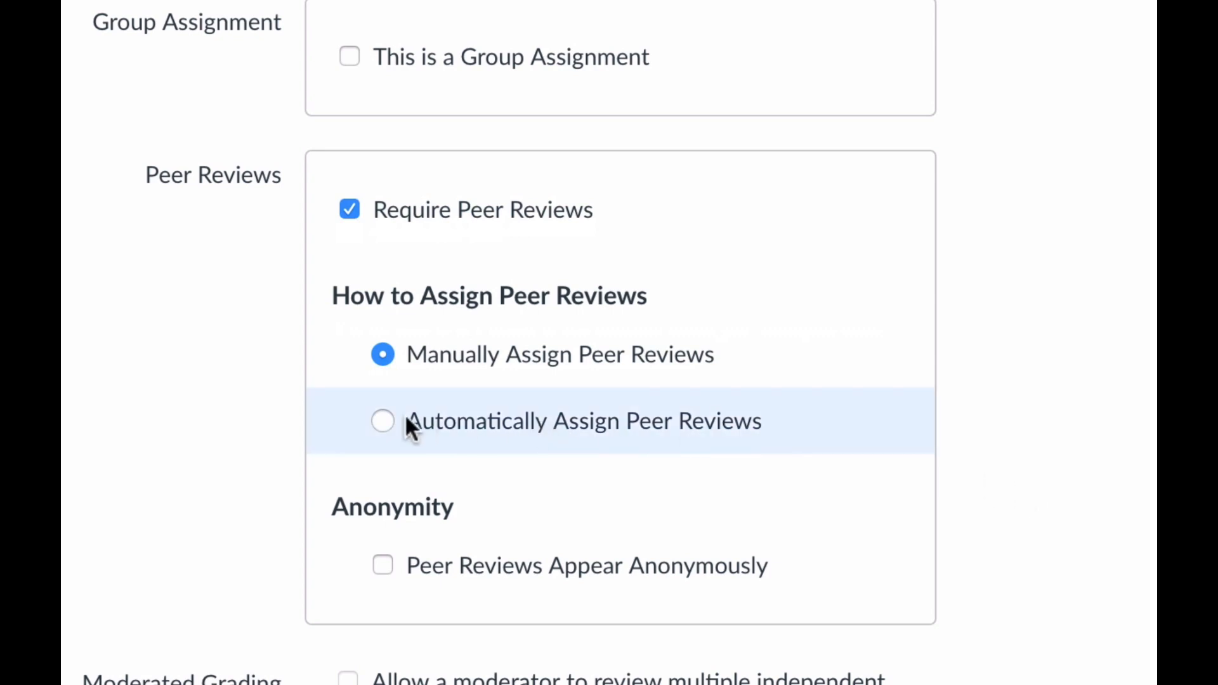
click(386, 422)
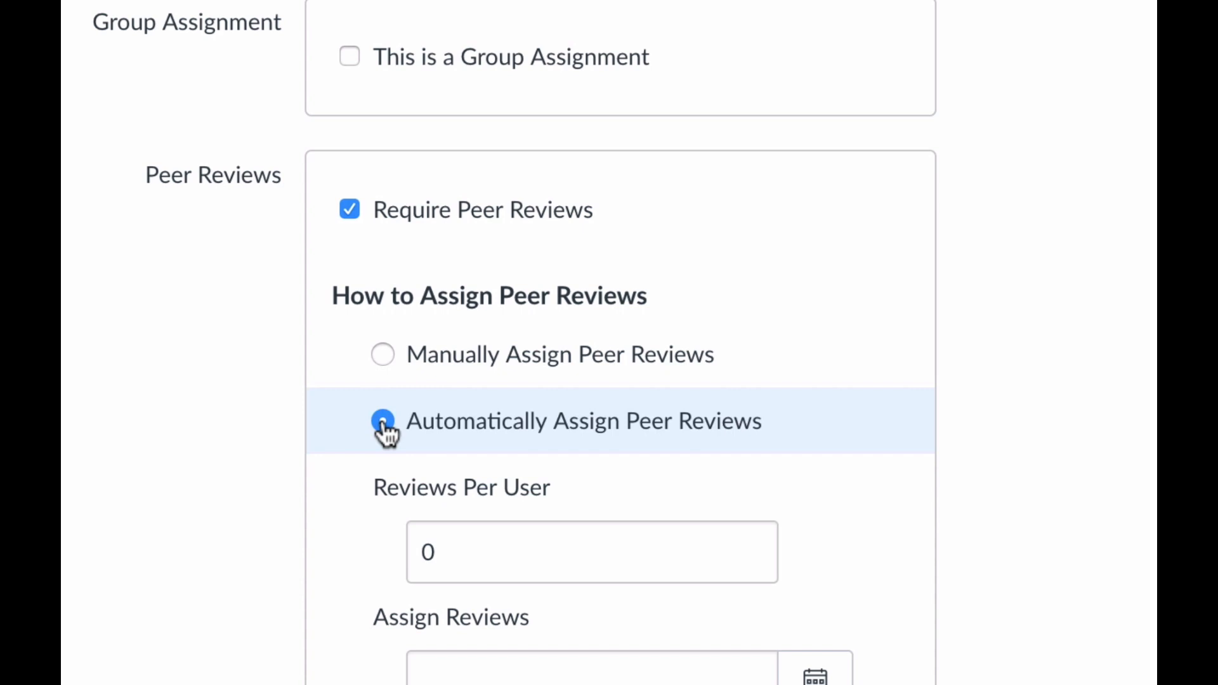
click(349, 210)
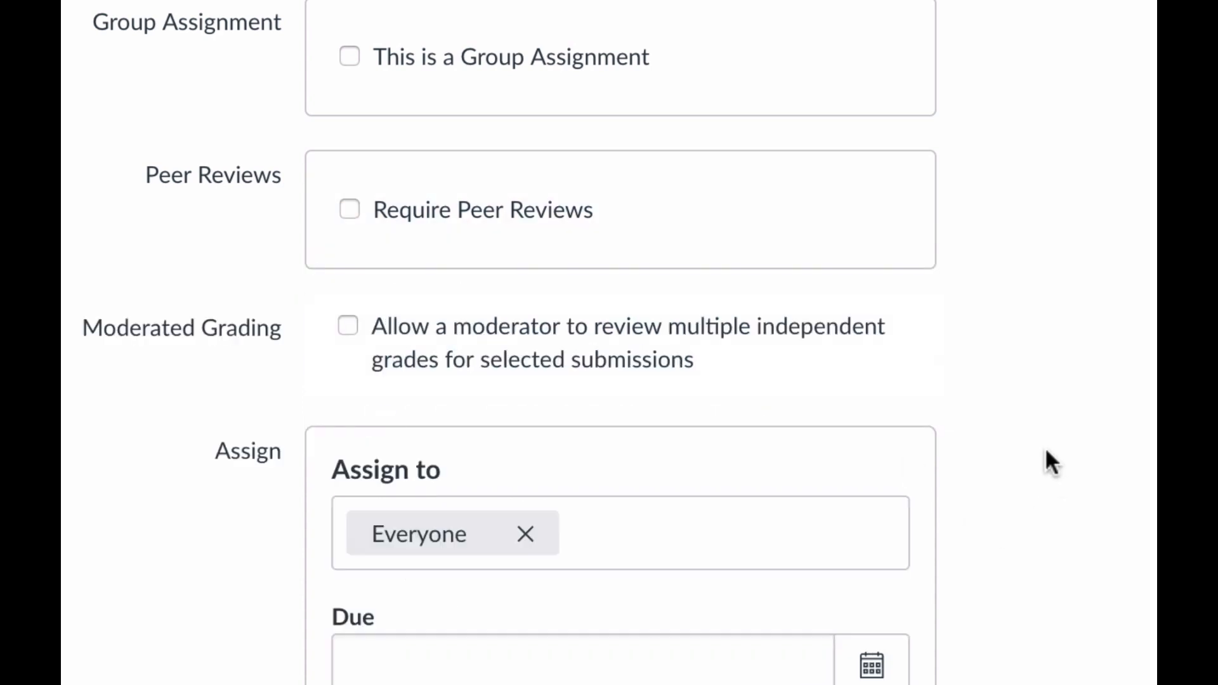
Check who the assignment can be assigned to, and save and publish the assignment
scroll(1046, 451, down, 3)
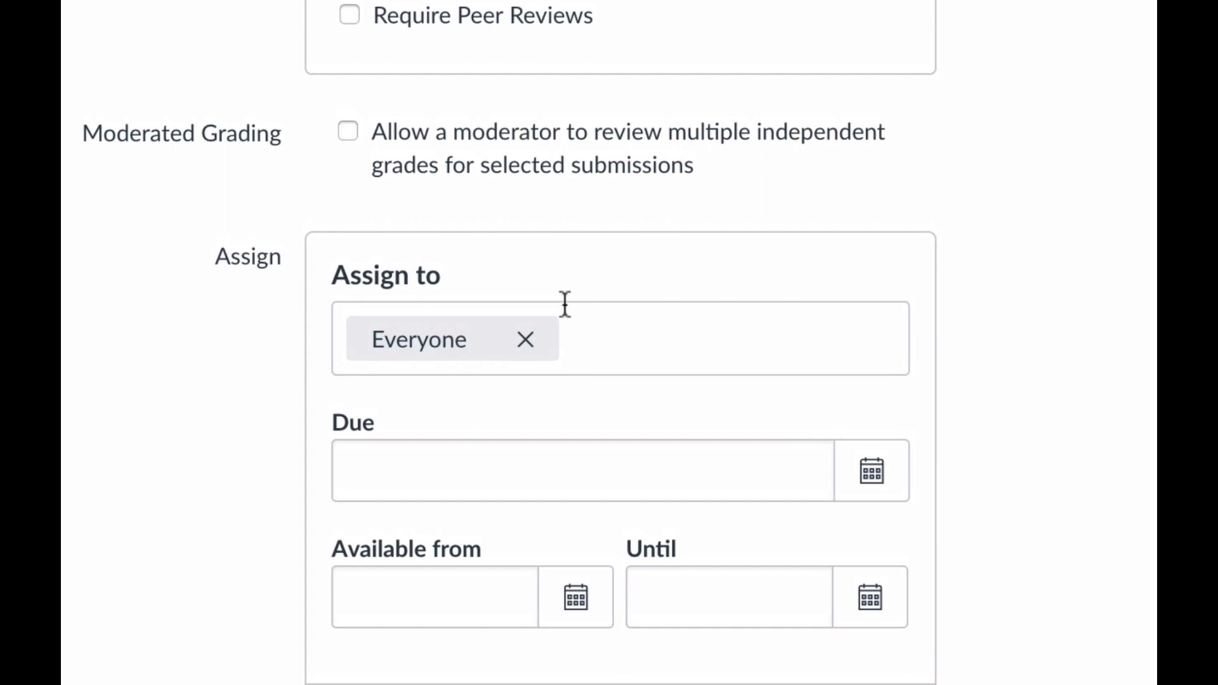
click(619, 345)
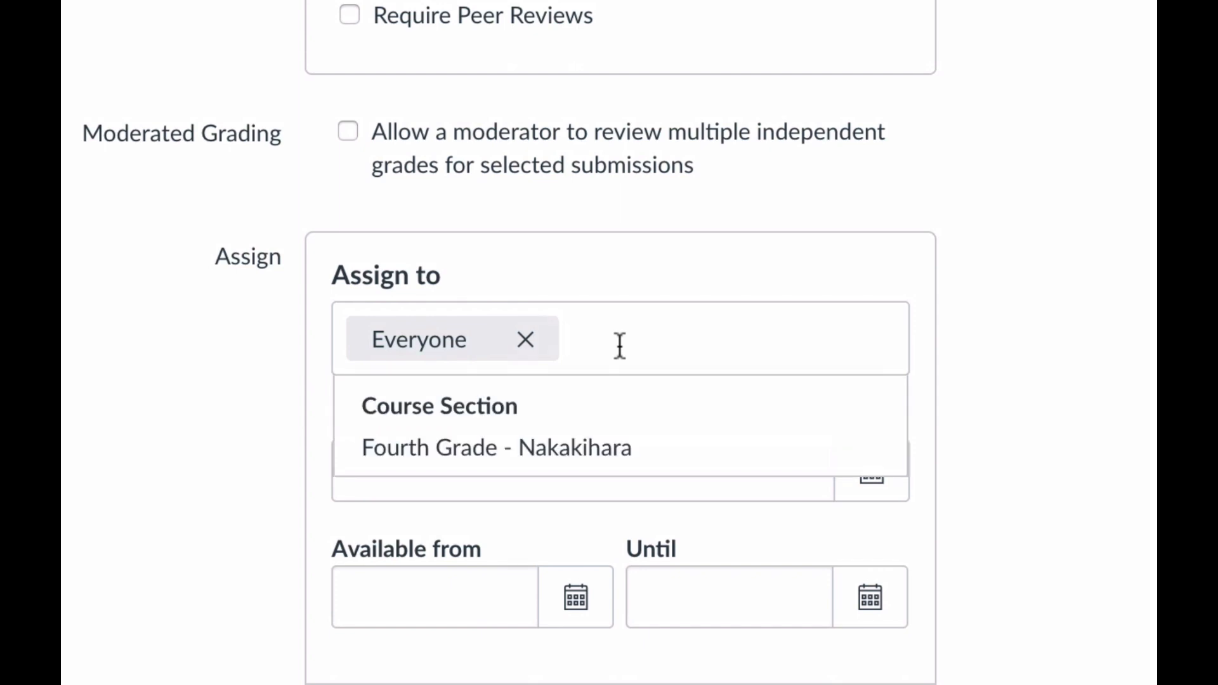
click(998, 415)
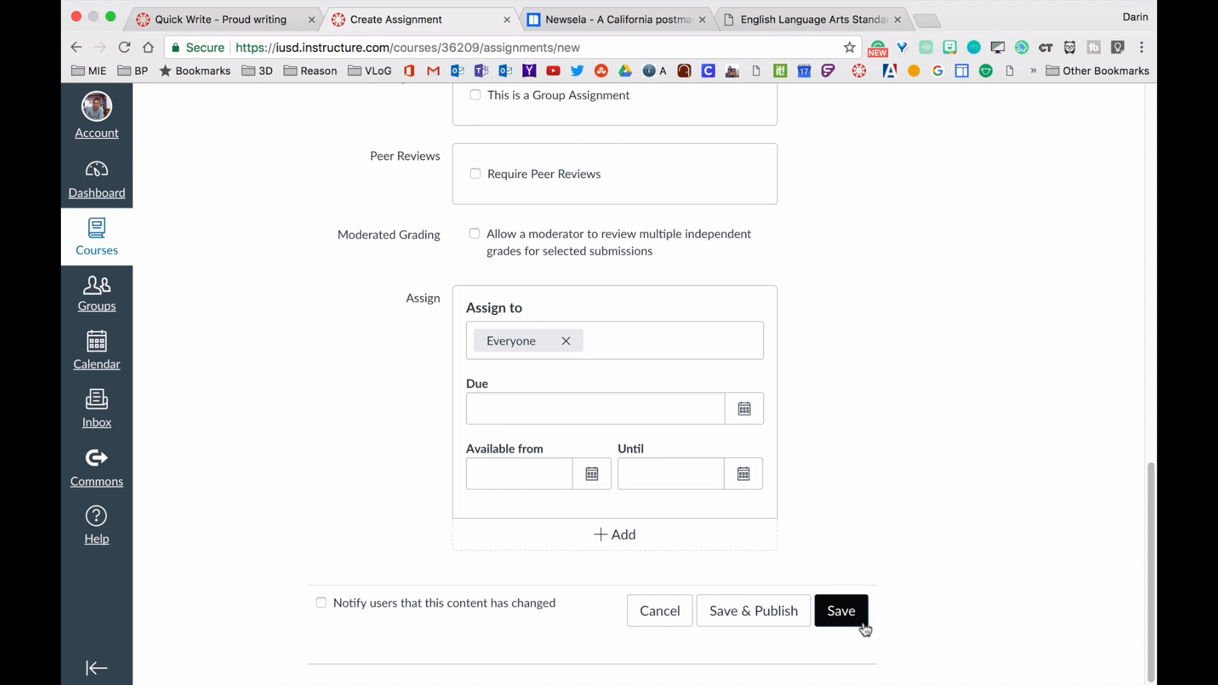
click(747, 614)
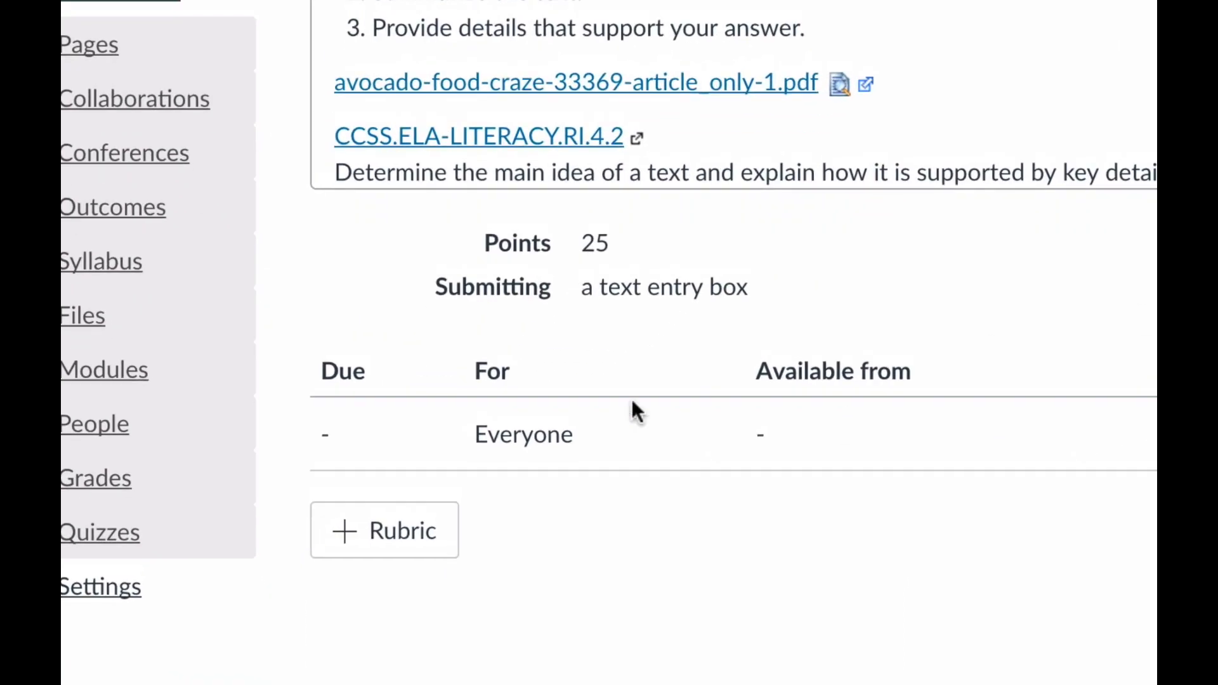
Examine the options for adding a rubric to the assignment, including the existing rubrics that can be reused, and cancel the new rubric
click(411, 538)
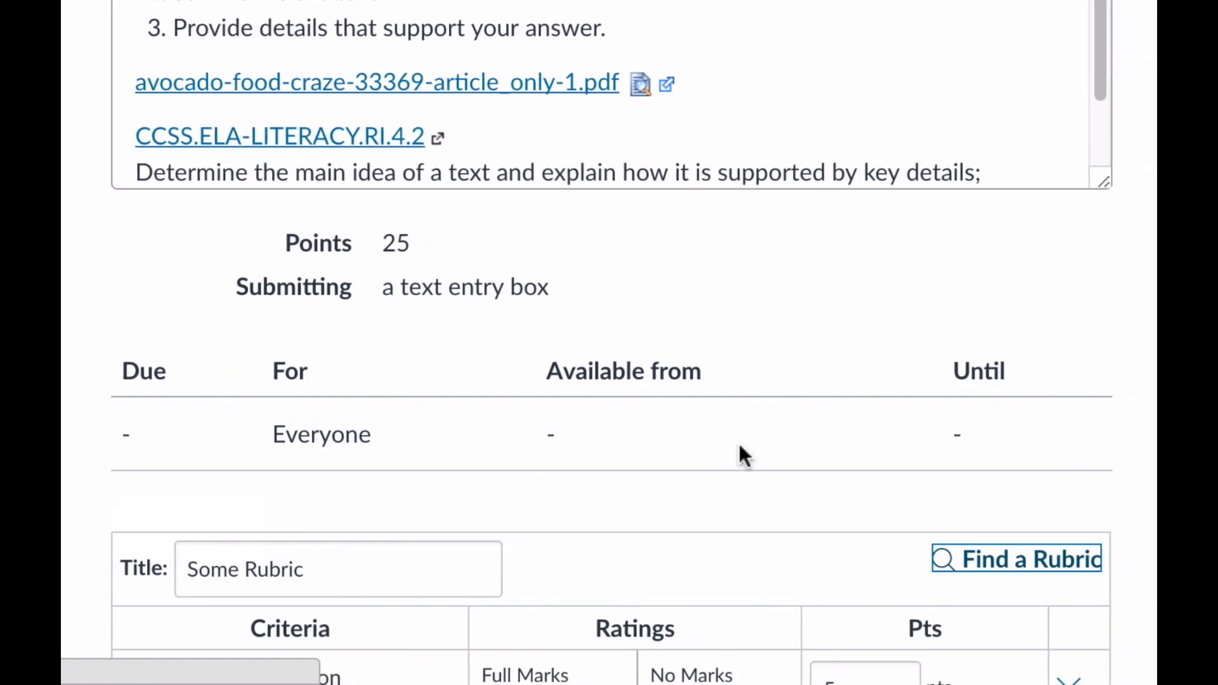
scroll(610, 381, down, 5)
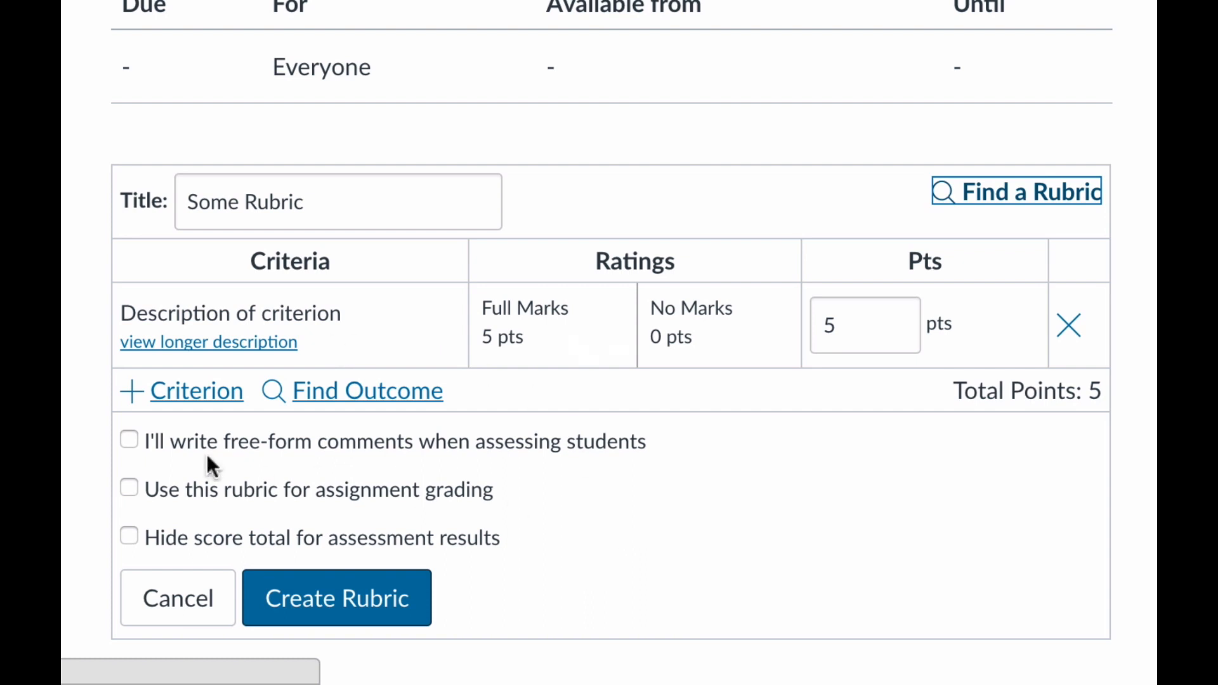
click(1008, 204)
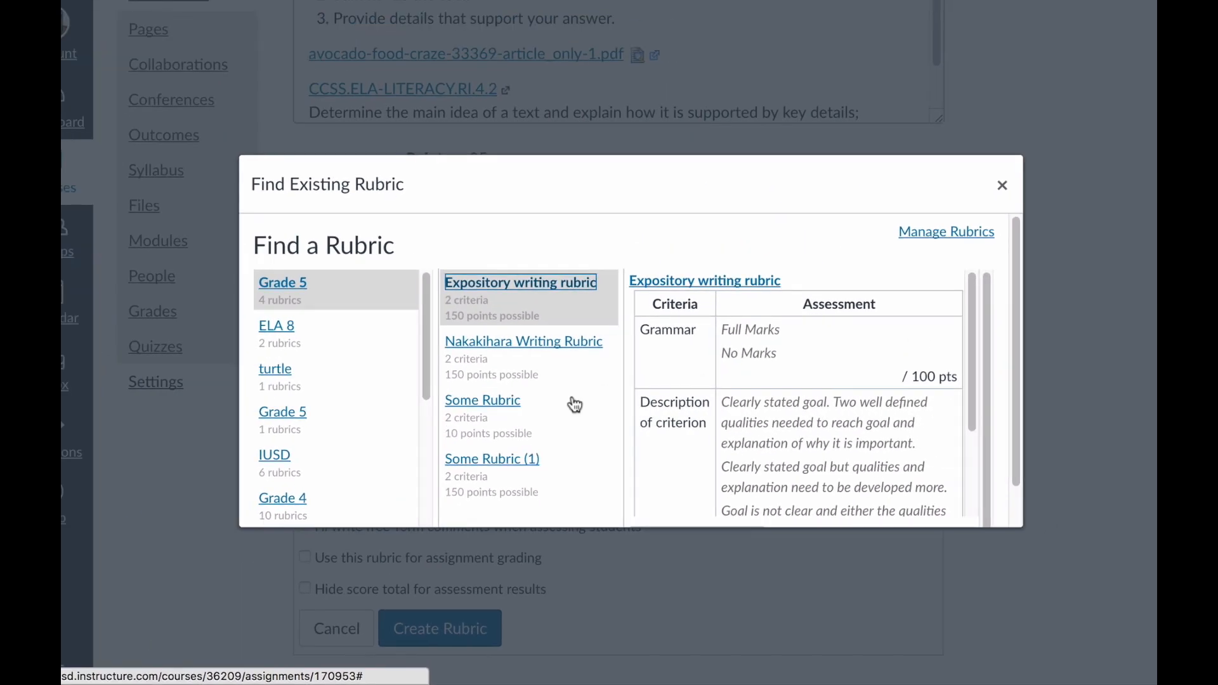
scroll(485, 422, down, 2)
scroll(484, 421, up, 5)
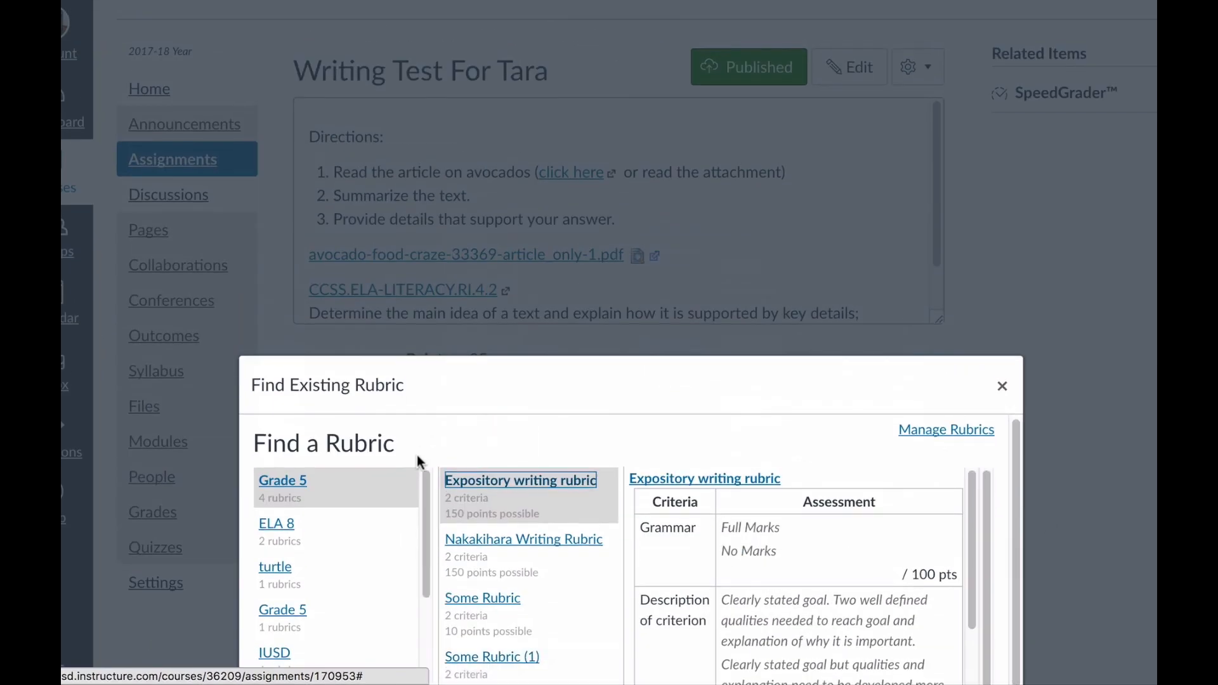
scroll(419, 463, down, 4)
scroll(419, 463, down, 3)
scroll(498, 392, up, 3)
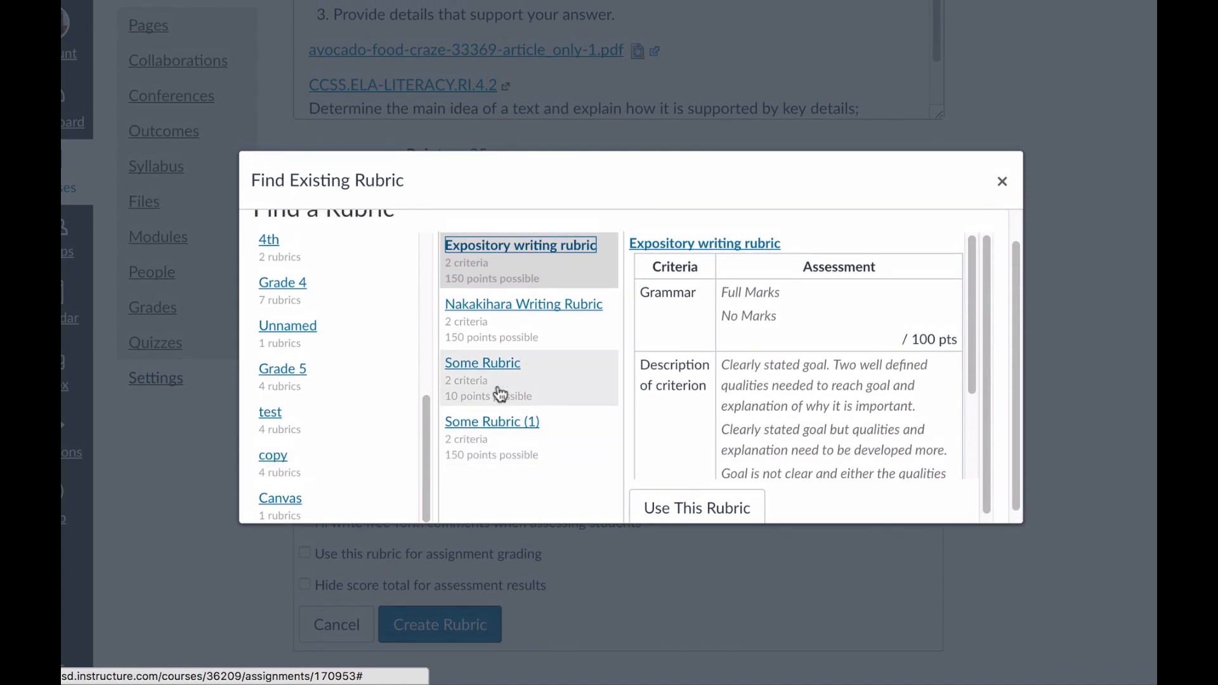
click(1002, 287)
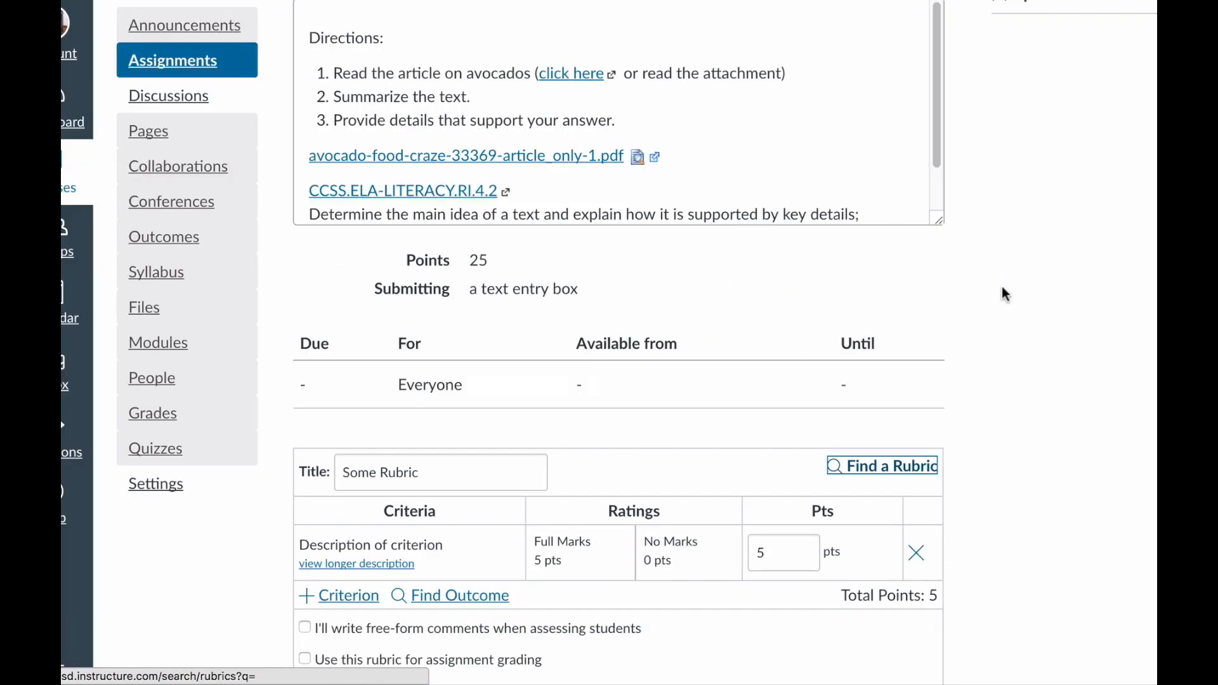
scroll(1027, 438, down, 2)
click(325, 610)
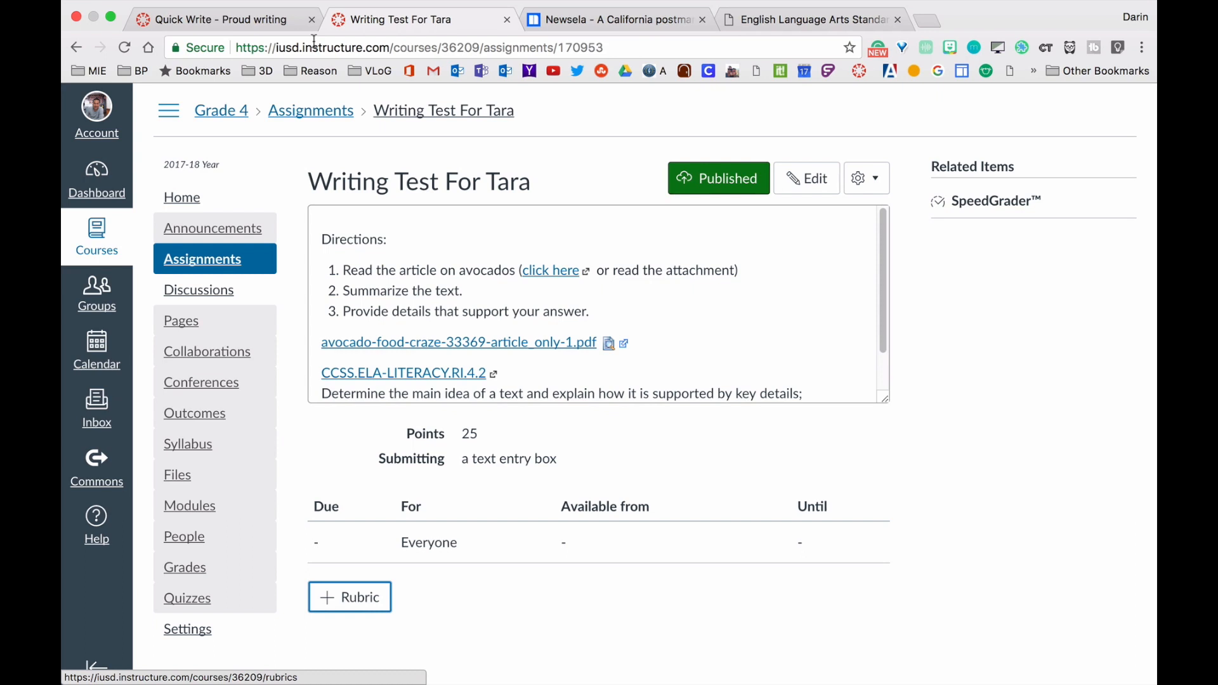
Review the SBAC Writing Rubric attached to the existing Quick Write - Proud writing assignment
click(222, 19)
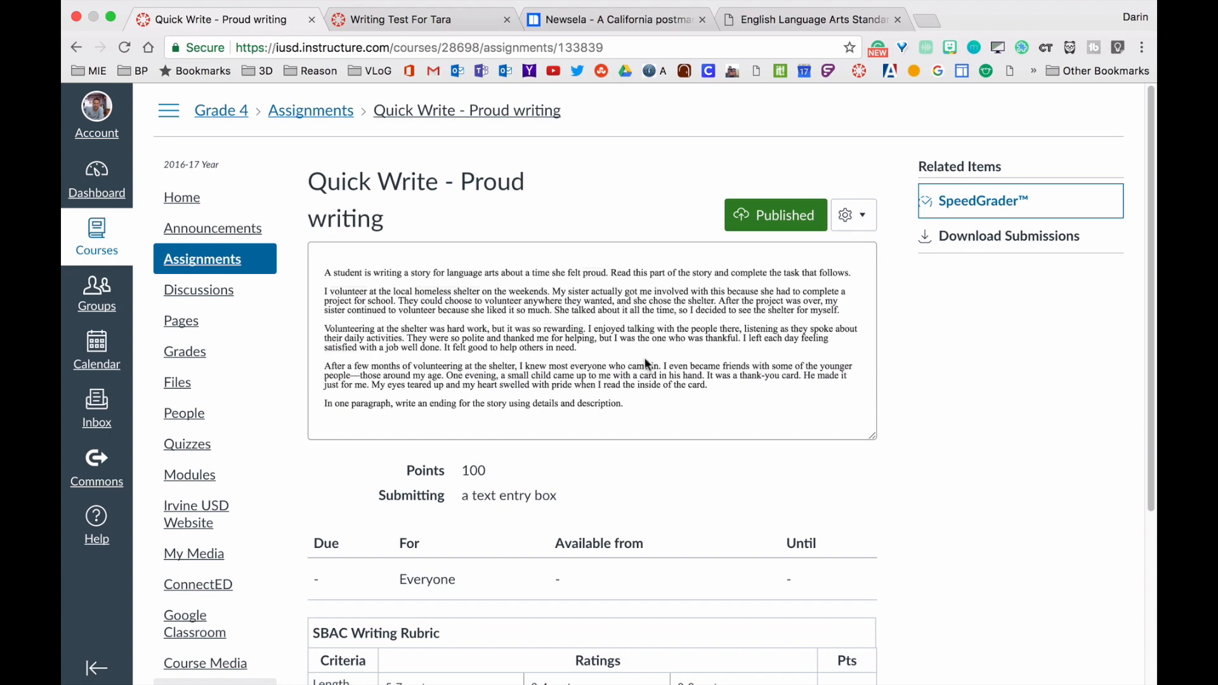
scroll(647, 363, down, 2)
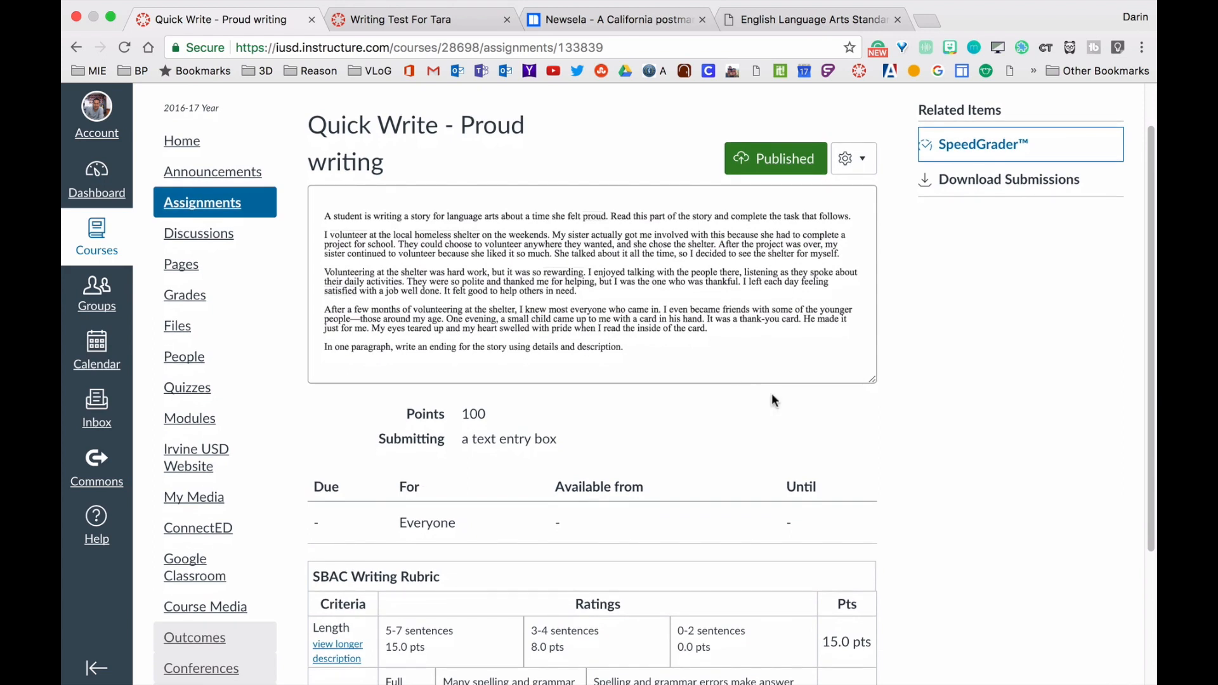
scroll(915, 487, down, 5)
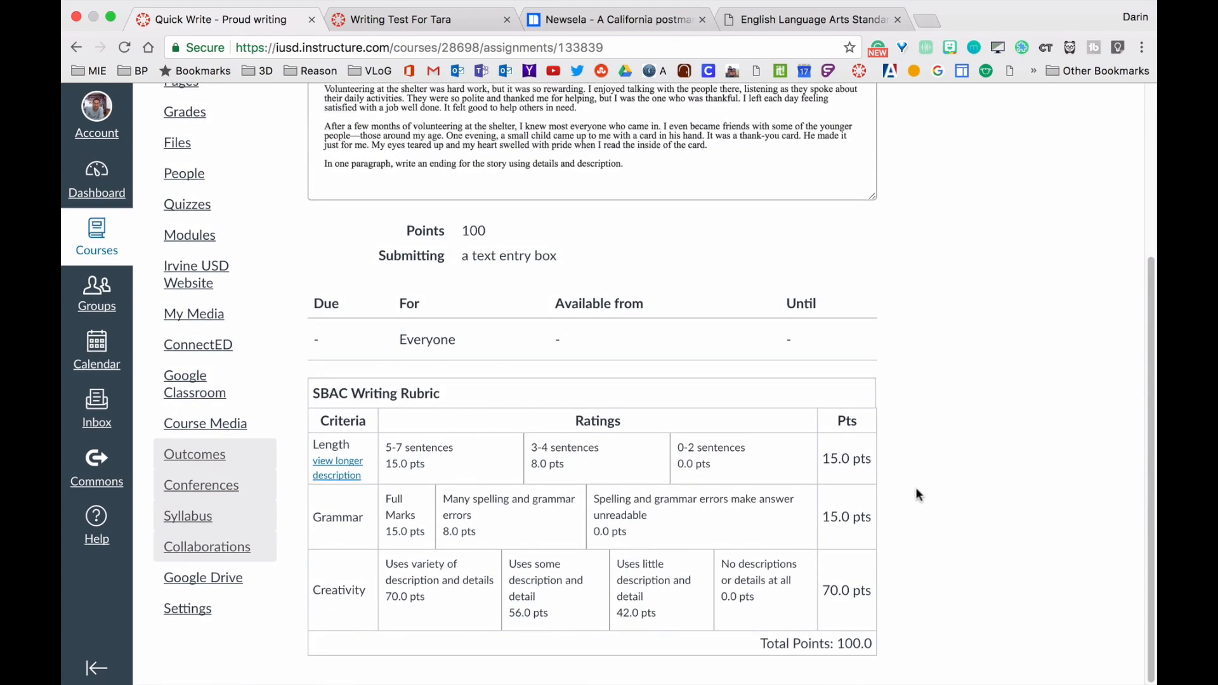
scroll(915, 487, up, 6)
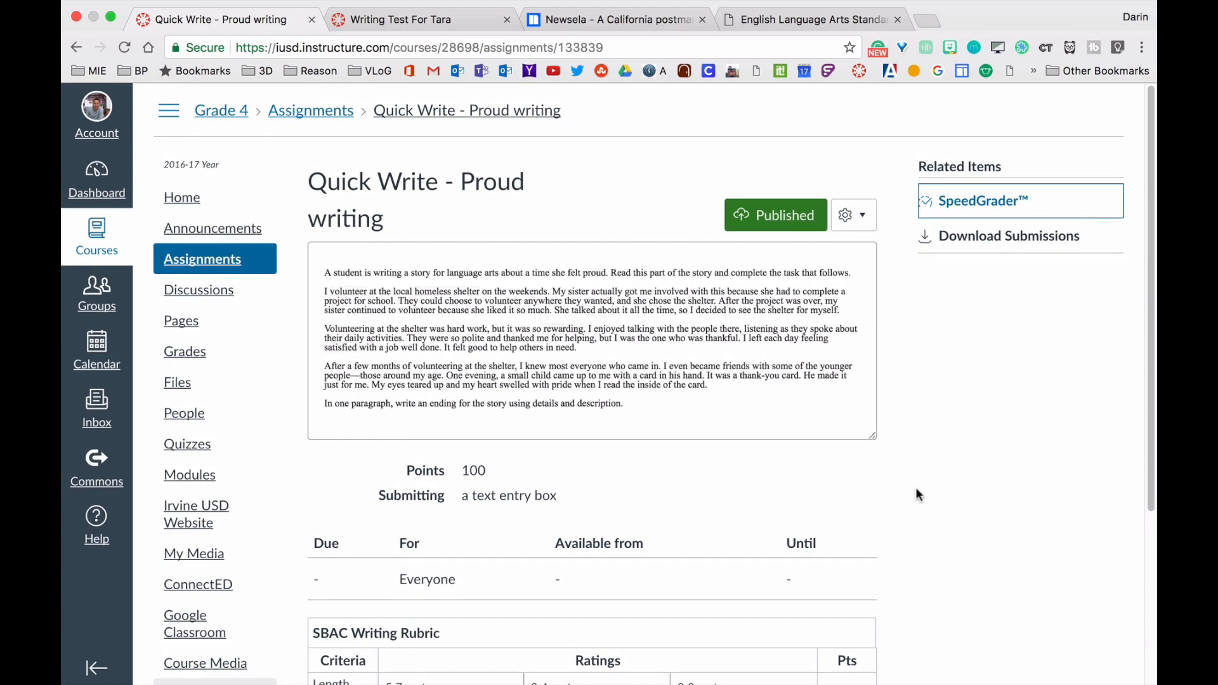
Open the Quick Write - Proud writing submissions in SpeedGrader, browse the student list and show the third student's submission
click(984, 206)
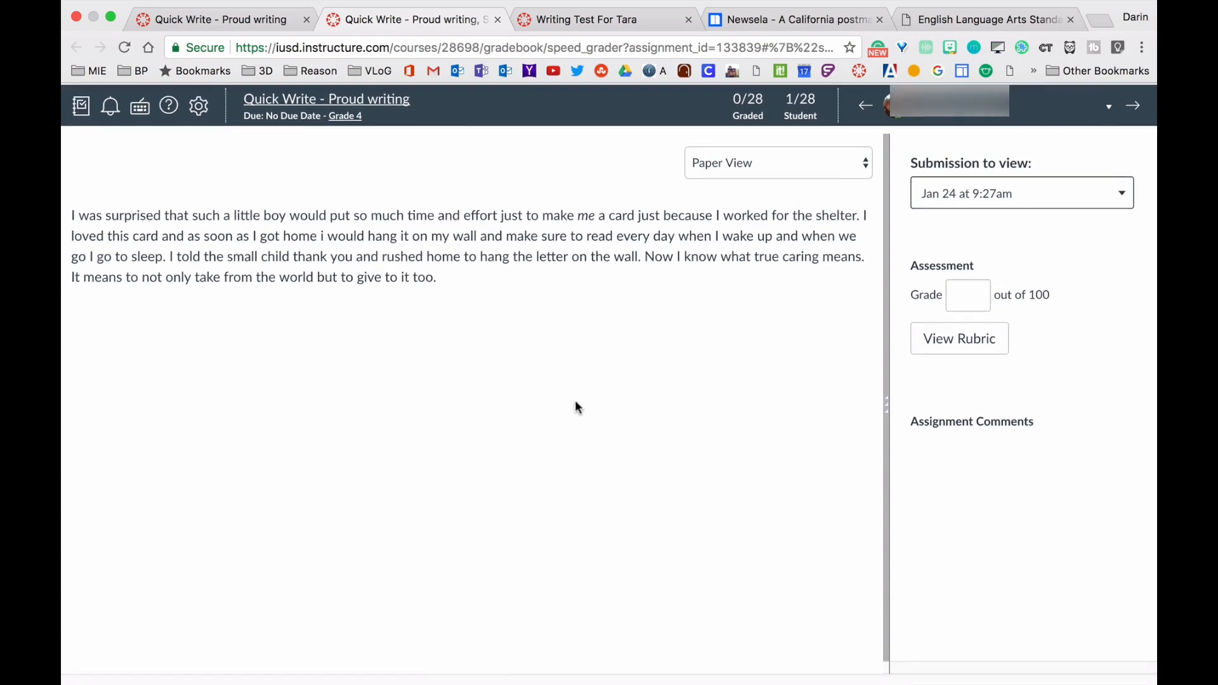
click(983, 104)
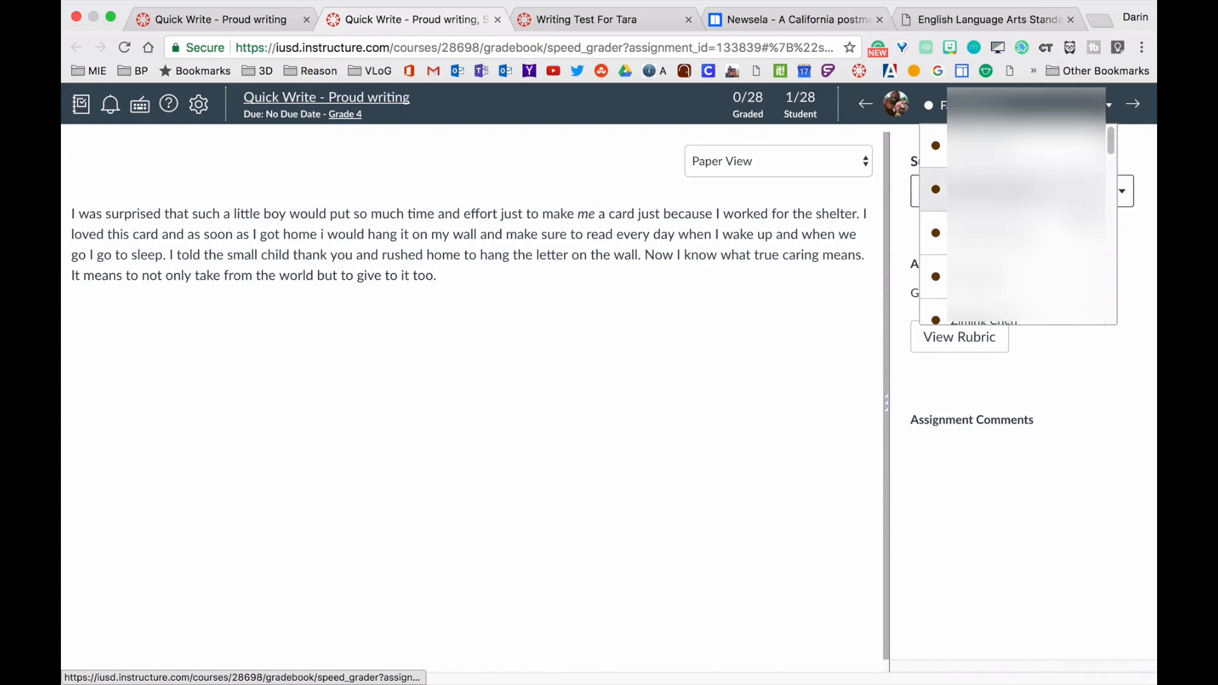
scroll(1015, 228, down, 5)
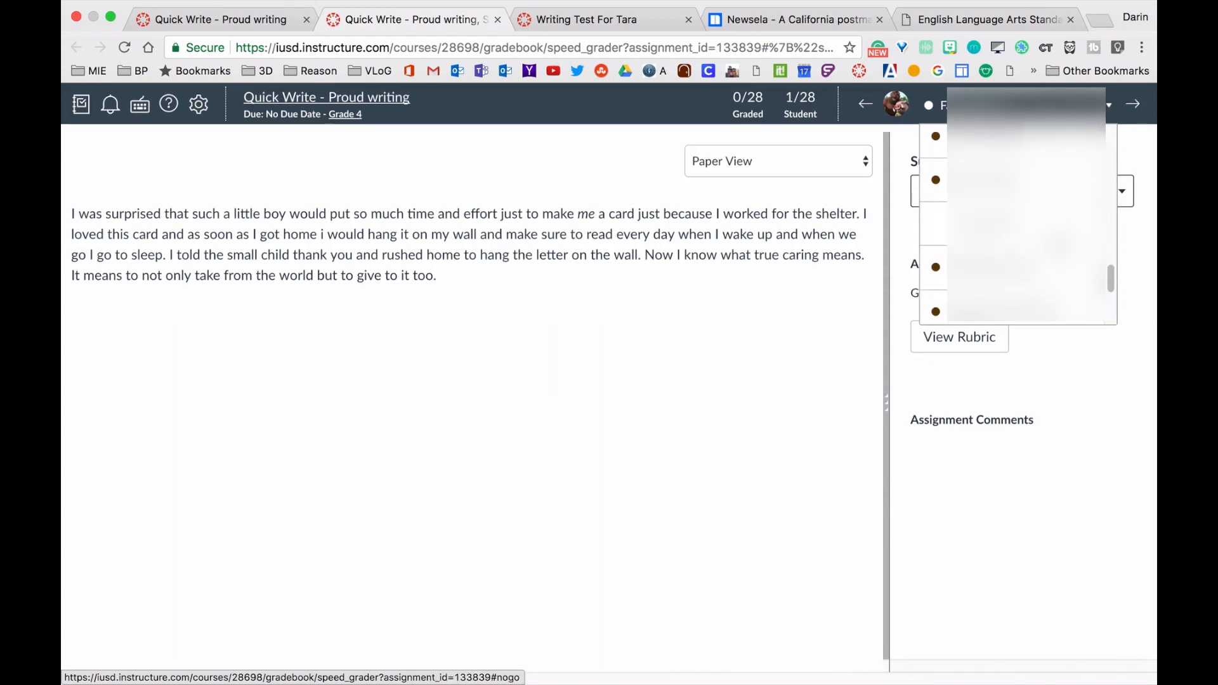
scroll(1014, 229, up, 5)
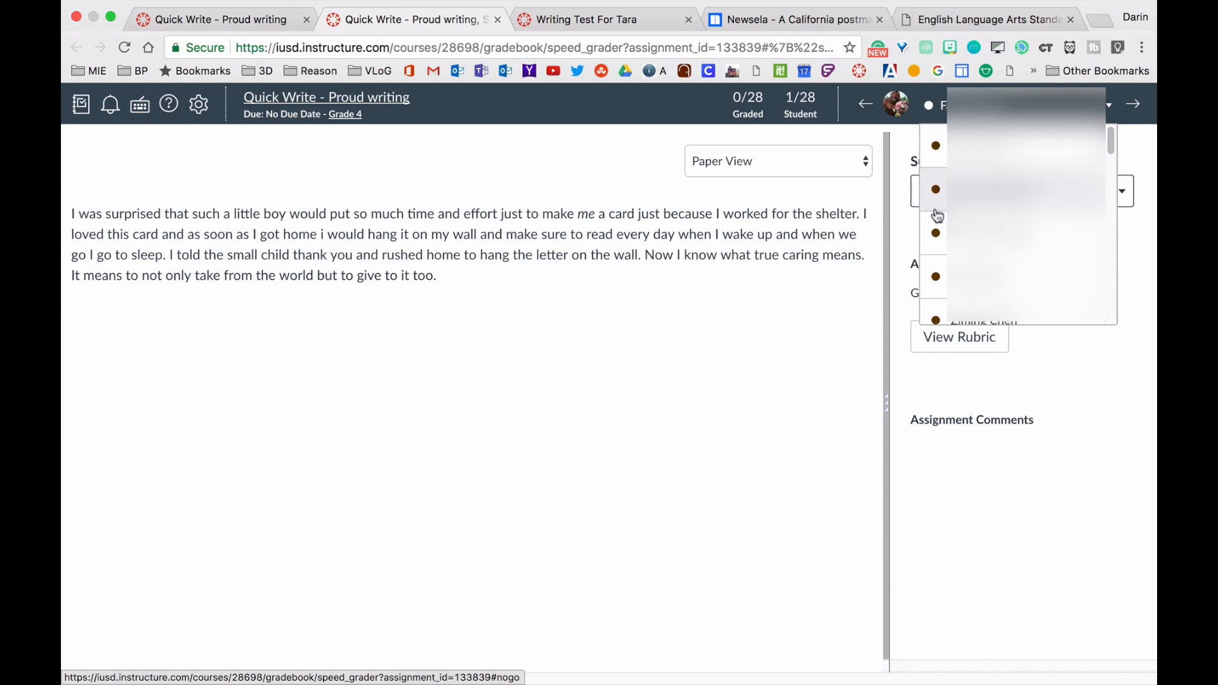
scroll(1014, 253, down, 2)
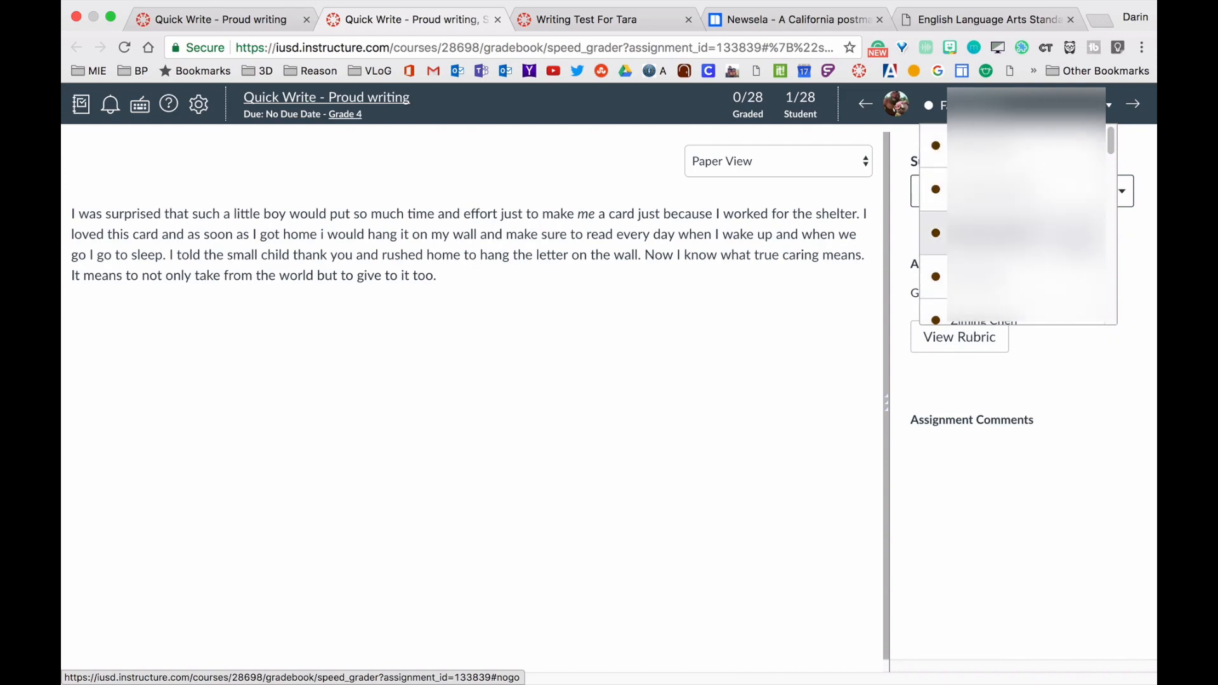
scroll(1015, 267, down, 1)
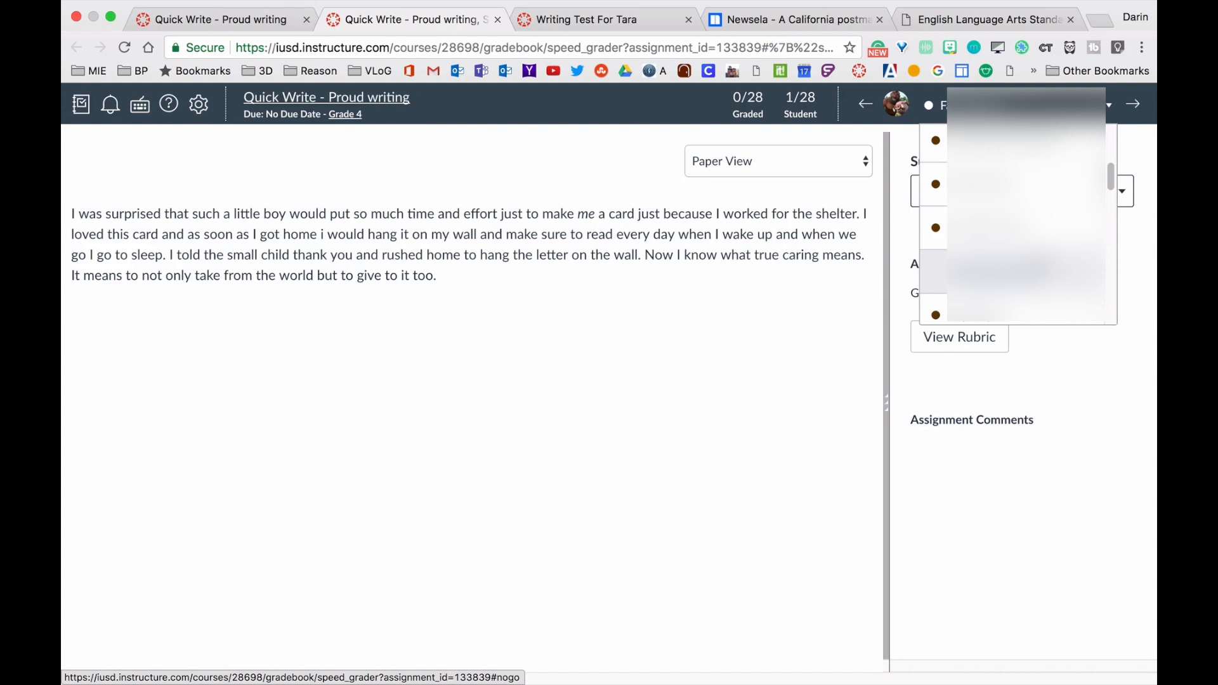
scroll(1015, 225, up, 3)
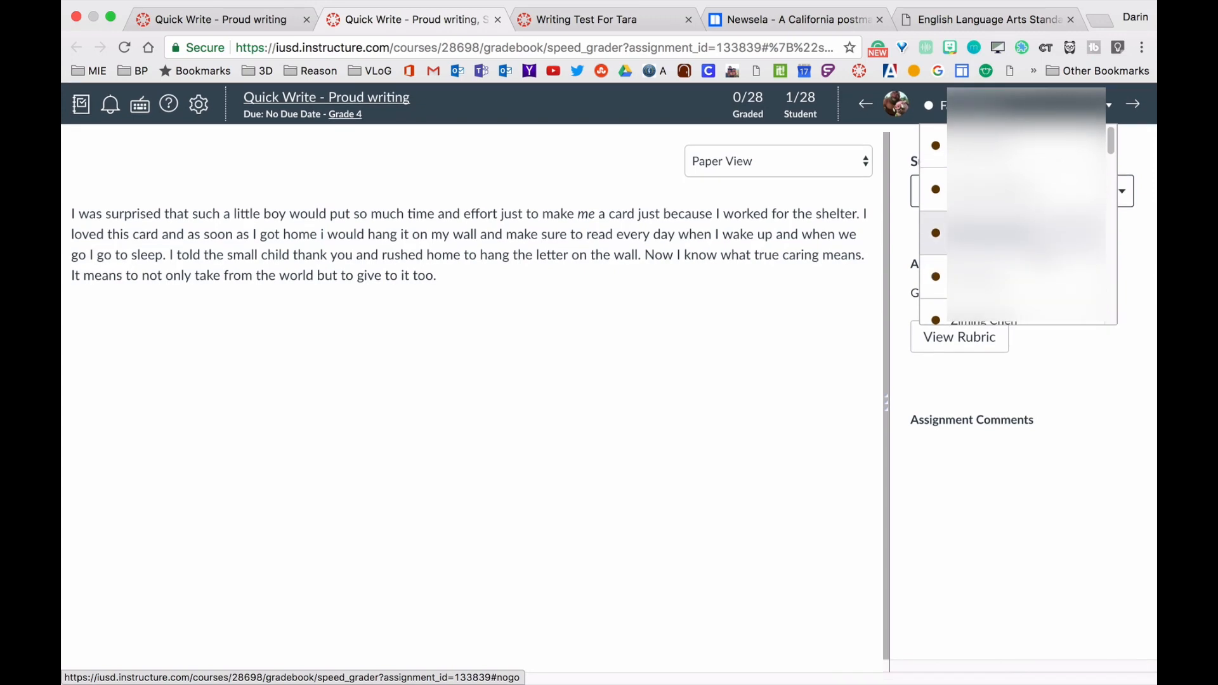
click(1014, 233)
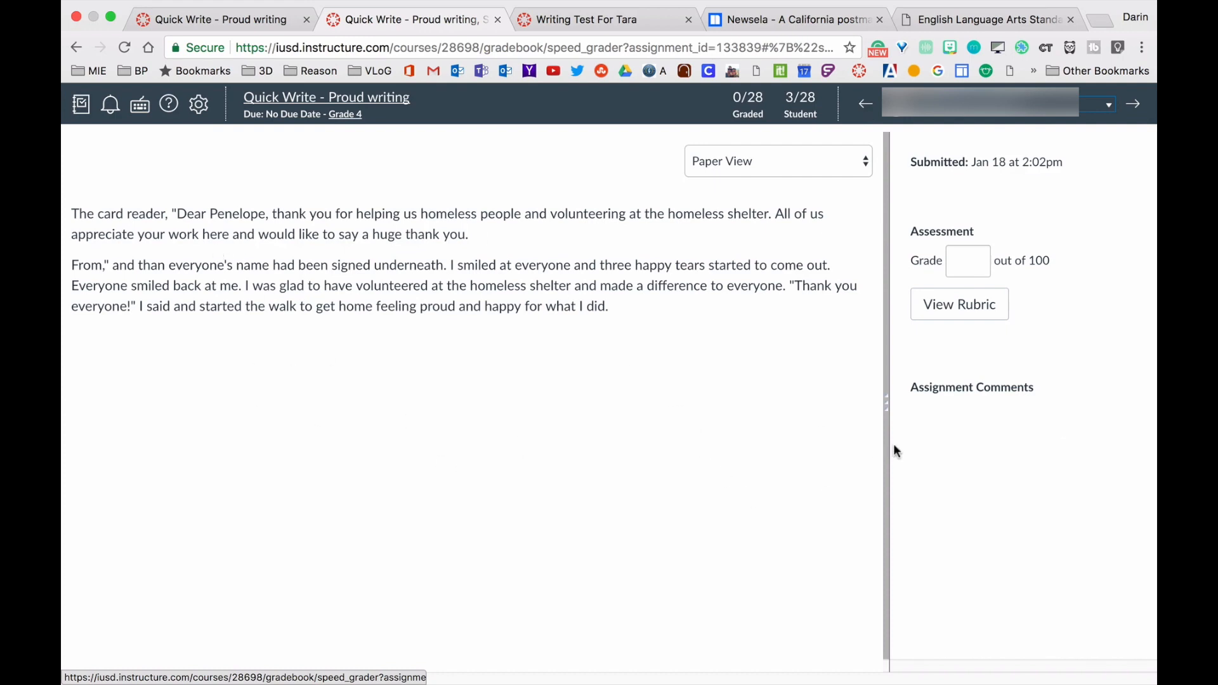
Show the rubric in a widened grading area and rate the submission 8 points for Length, 8 for Grammar and 70 for Creativity
click(961, 306)
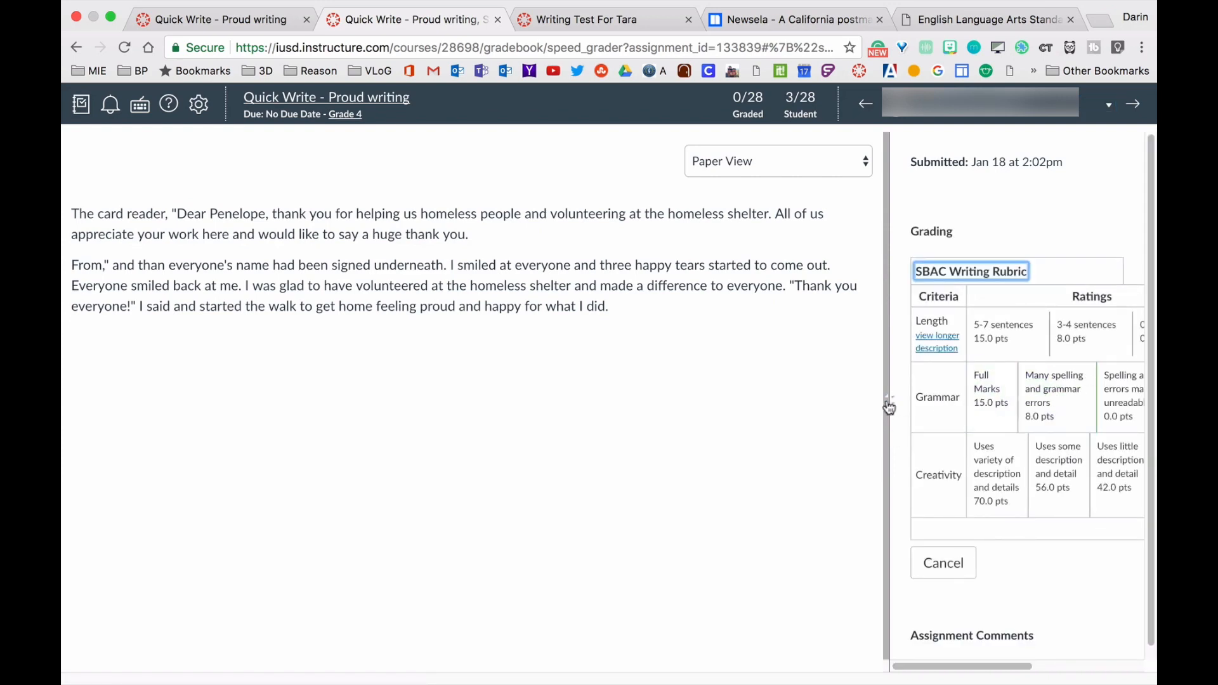
drag(888, 406, 683, 416)
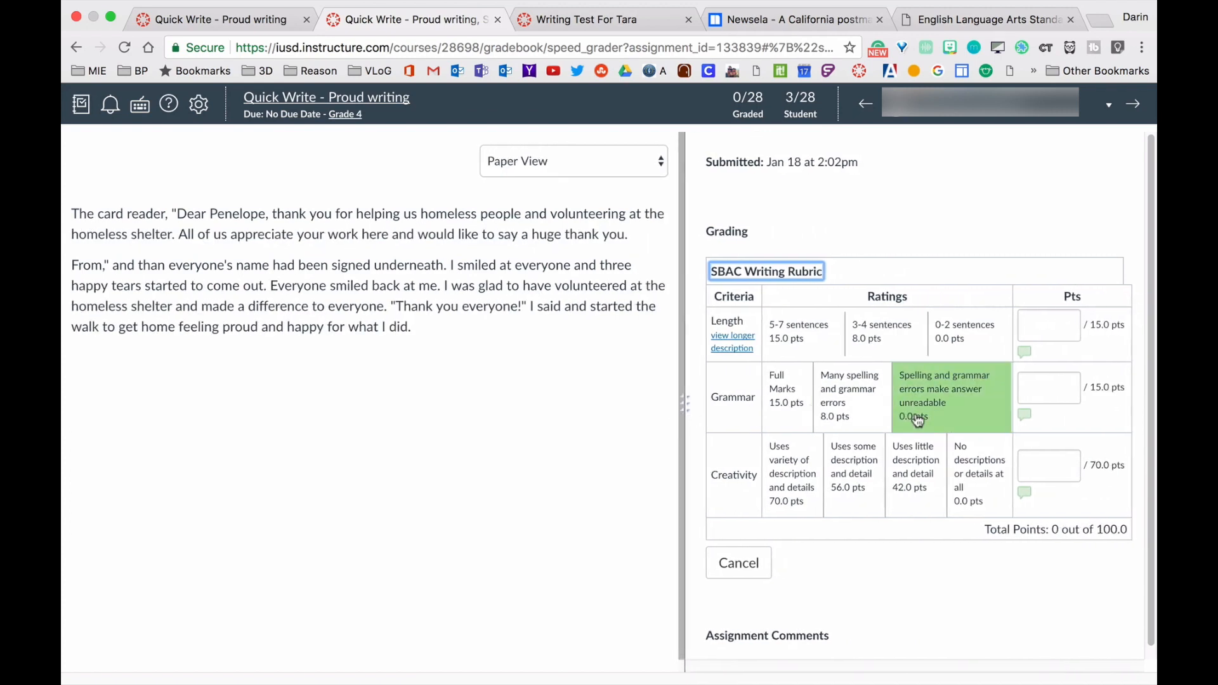
click(874, 353)
click(850, 397)
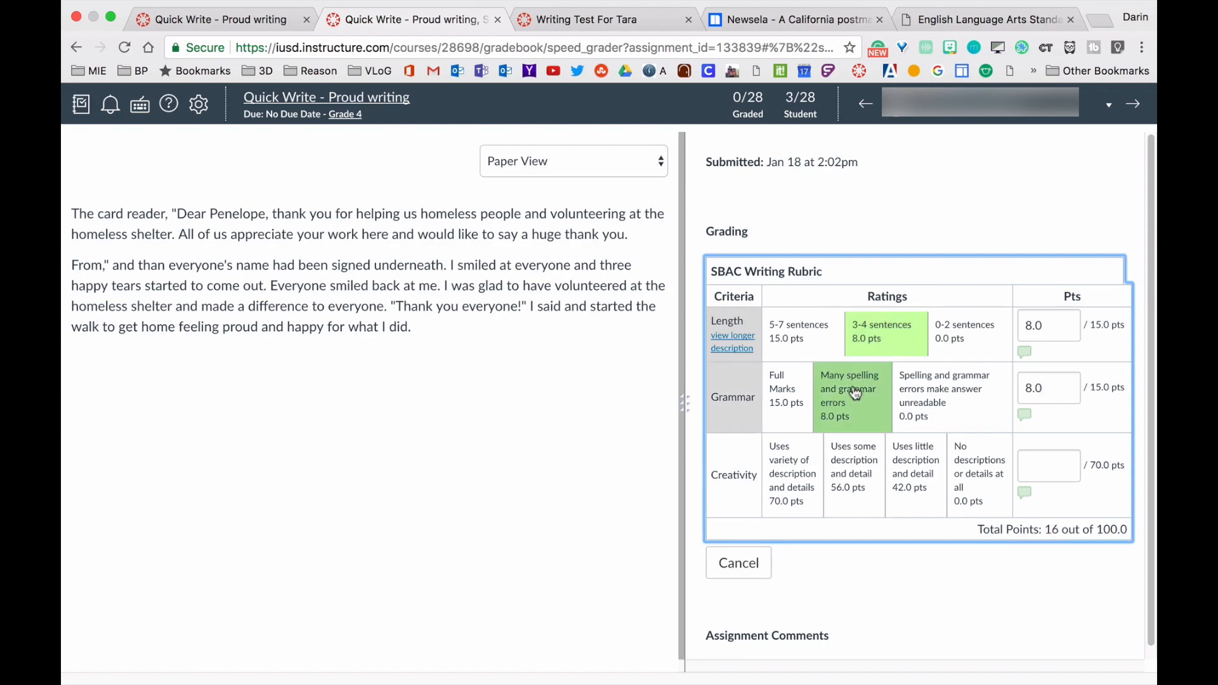
click(801, 469)
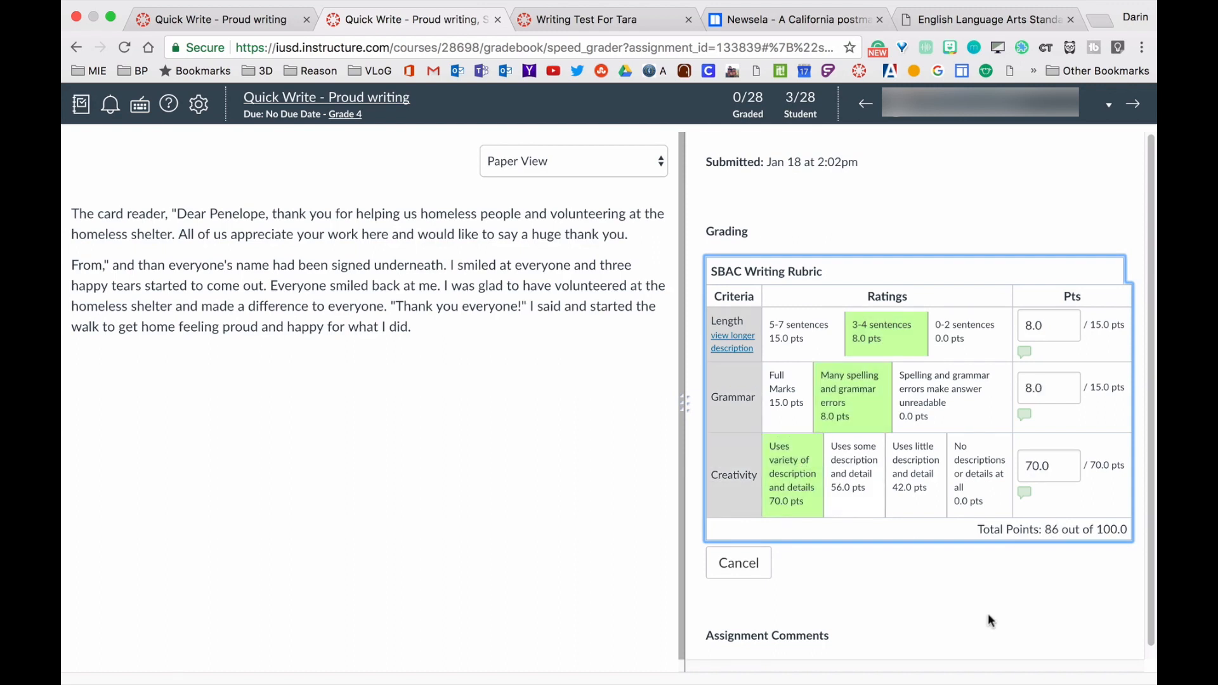
View the next student's submission in SpeedGrader, and return to the newly published writing test assignment
scroll(989, 615, down, 3)
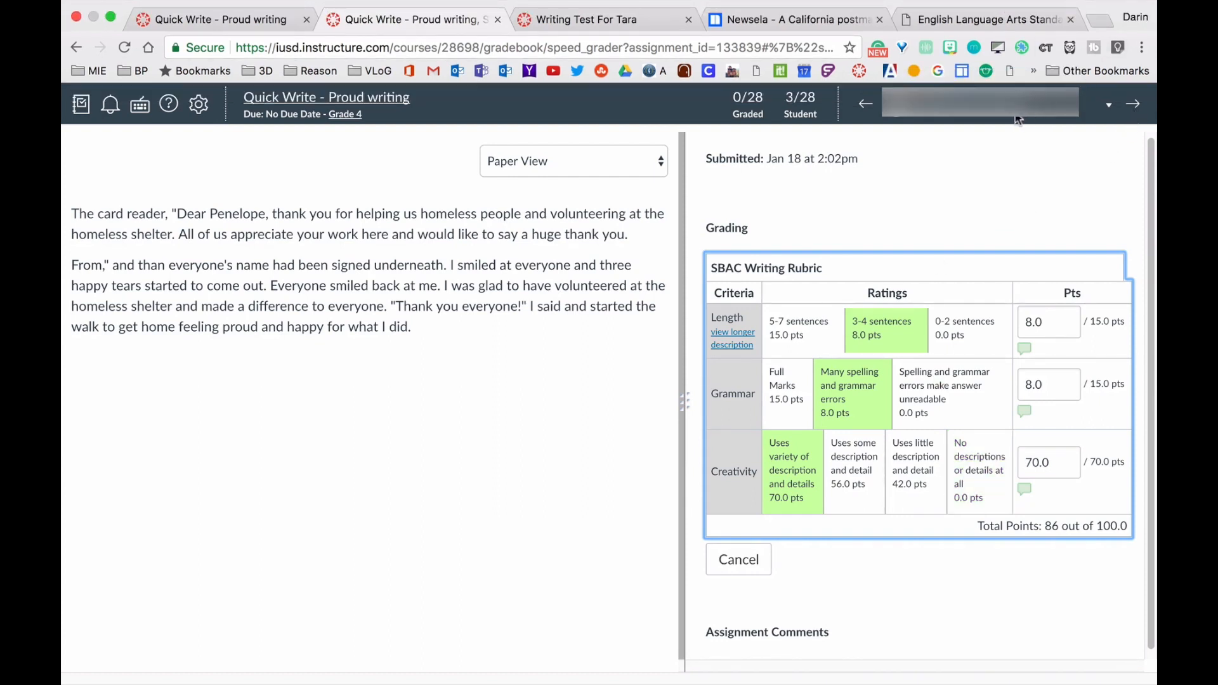
click(1108, 106)
click(1109, 107)
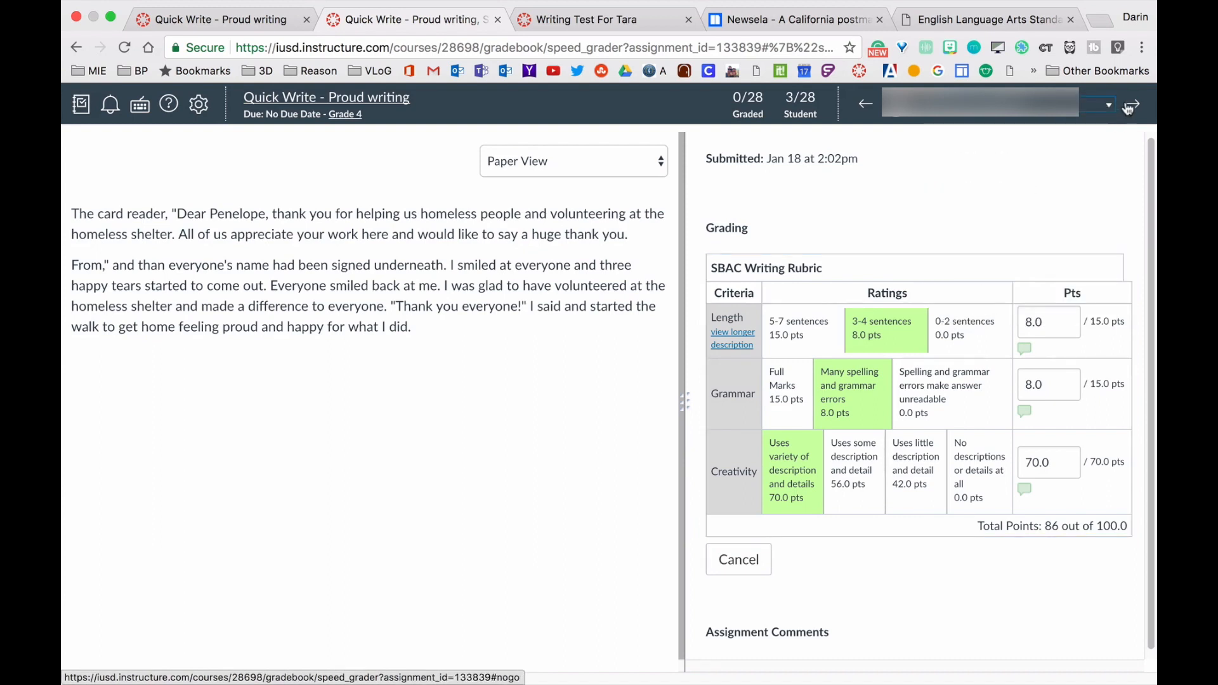
click(1140, 108)
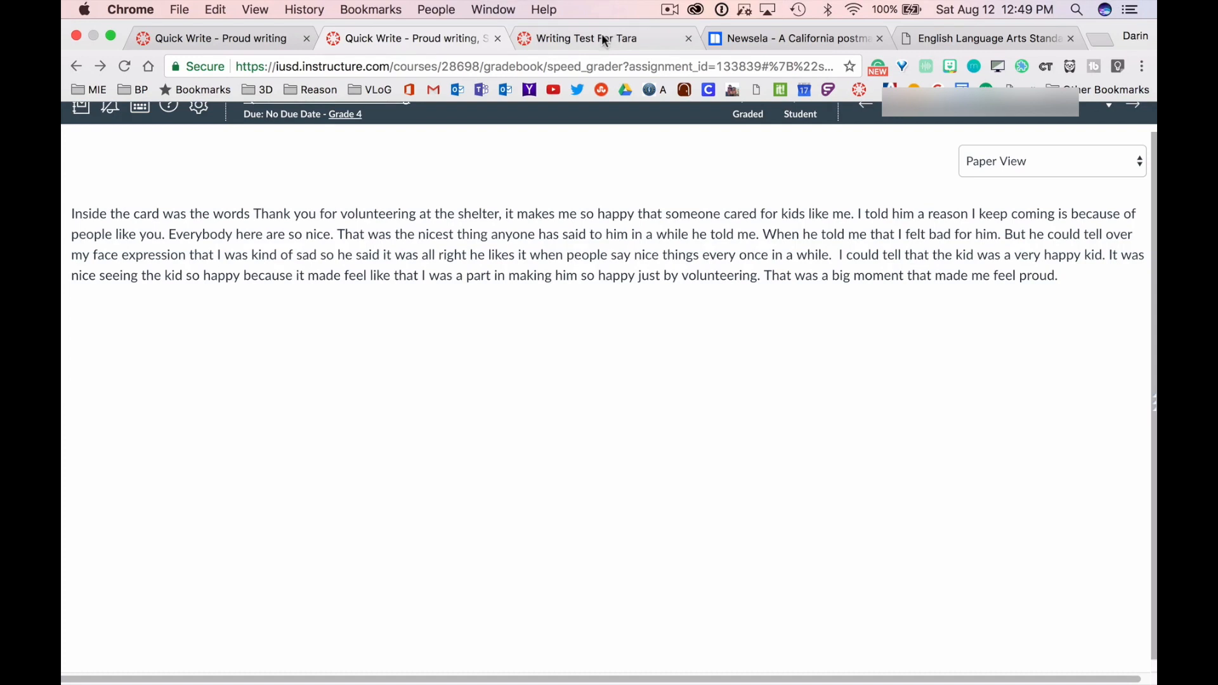
click(603, 36)
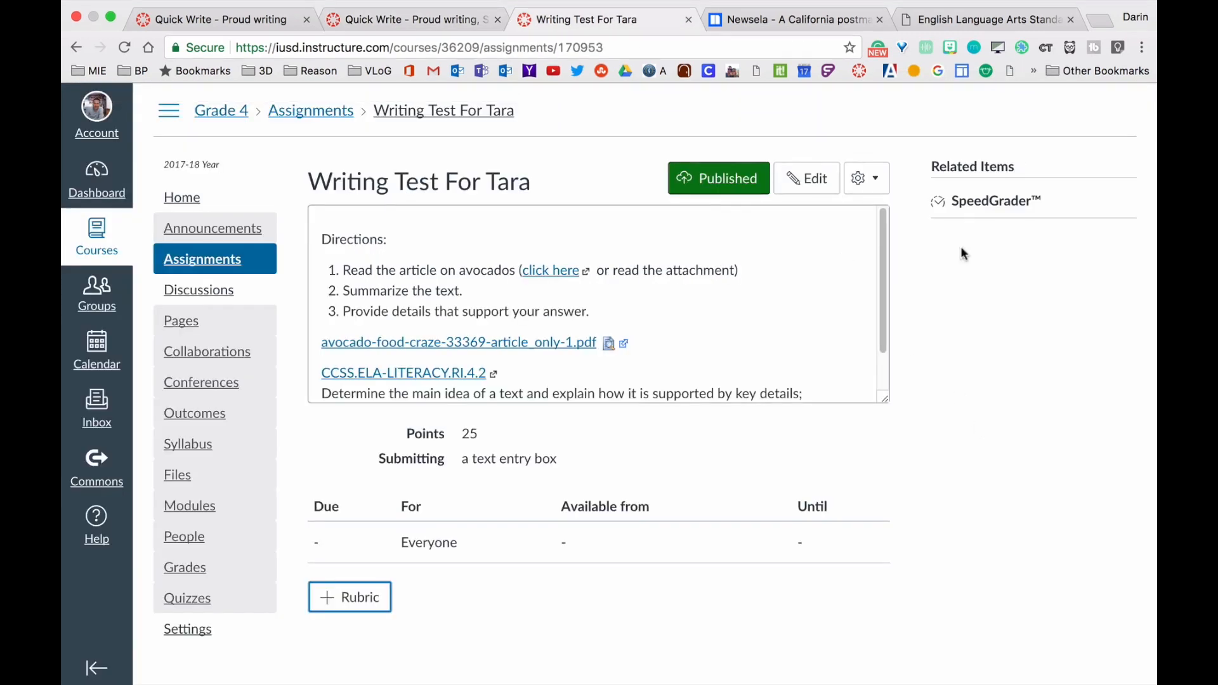
Open the writing test assignment in SpeedGrader and enter the placeholder comment ";lkajd;flkjasdlfj" for the test student
click(993, 200)
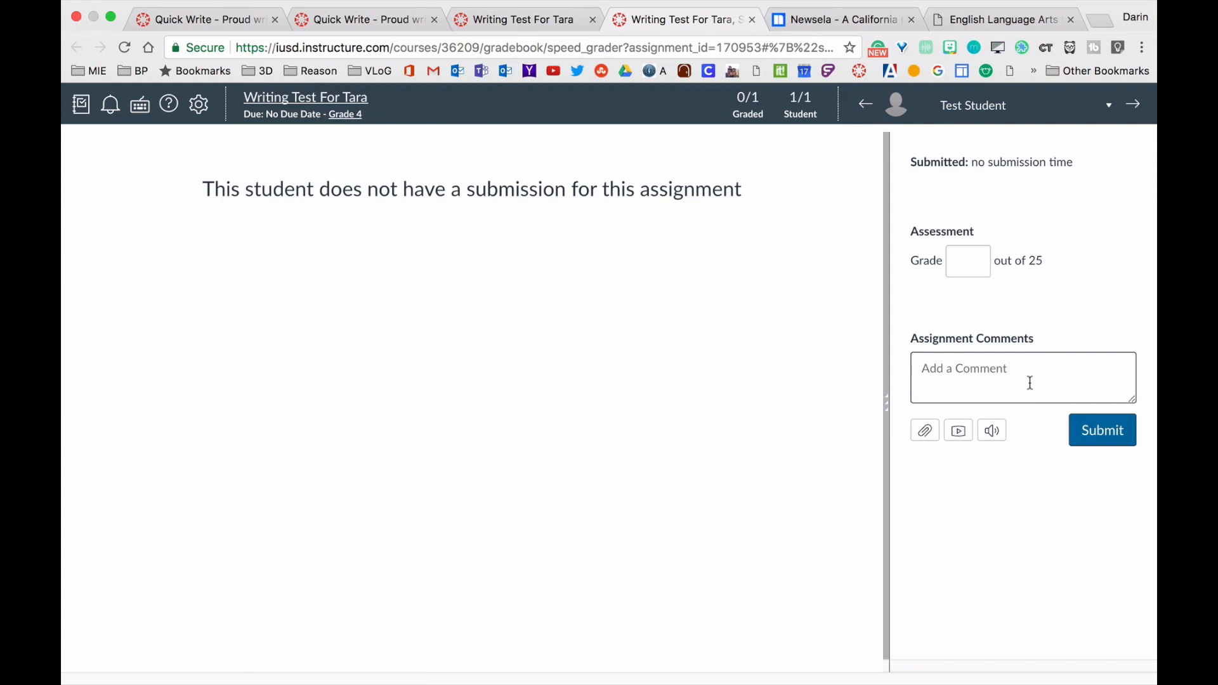
click(962, 359)
text(;lkajd;flkjasdlfj)
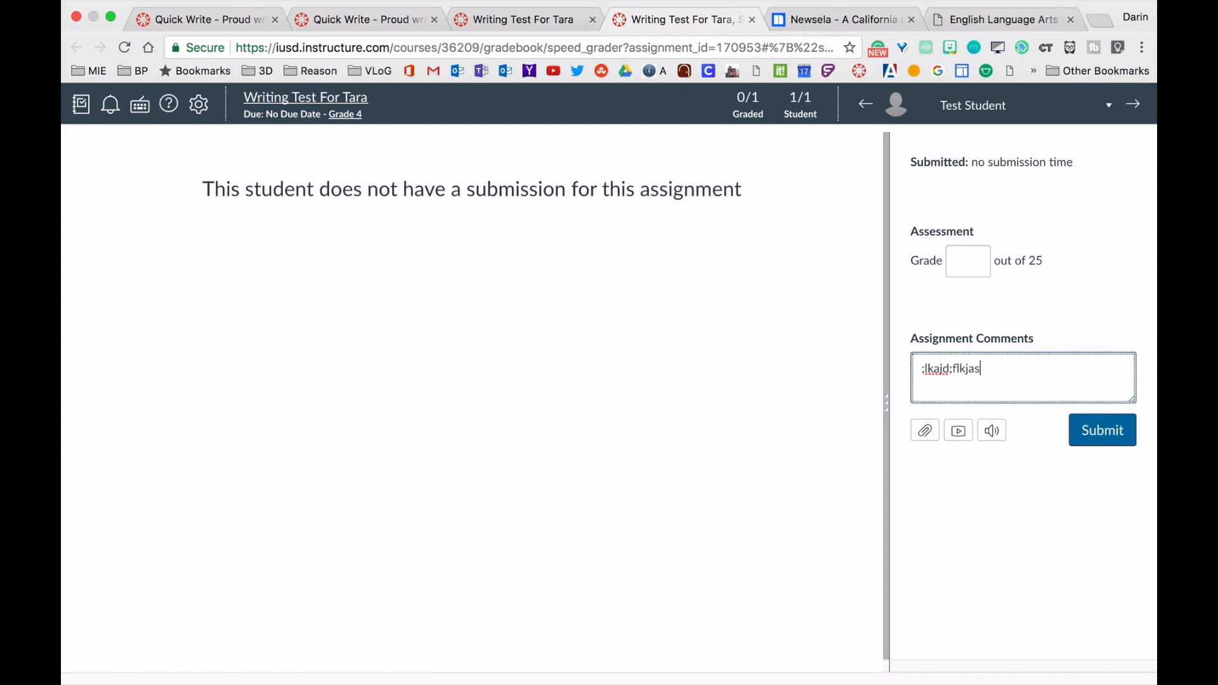
Add two file attachment fields to the assignment comment, and remove both without choosing a file
click(925, 435)
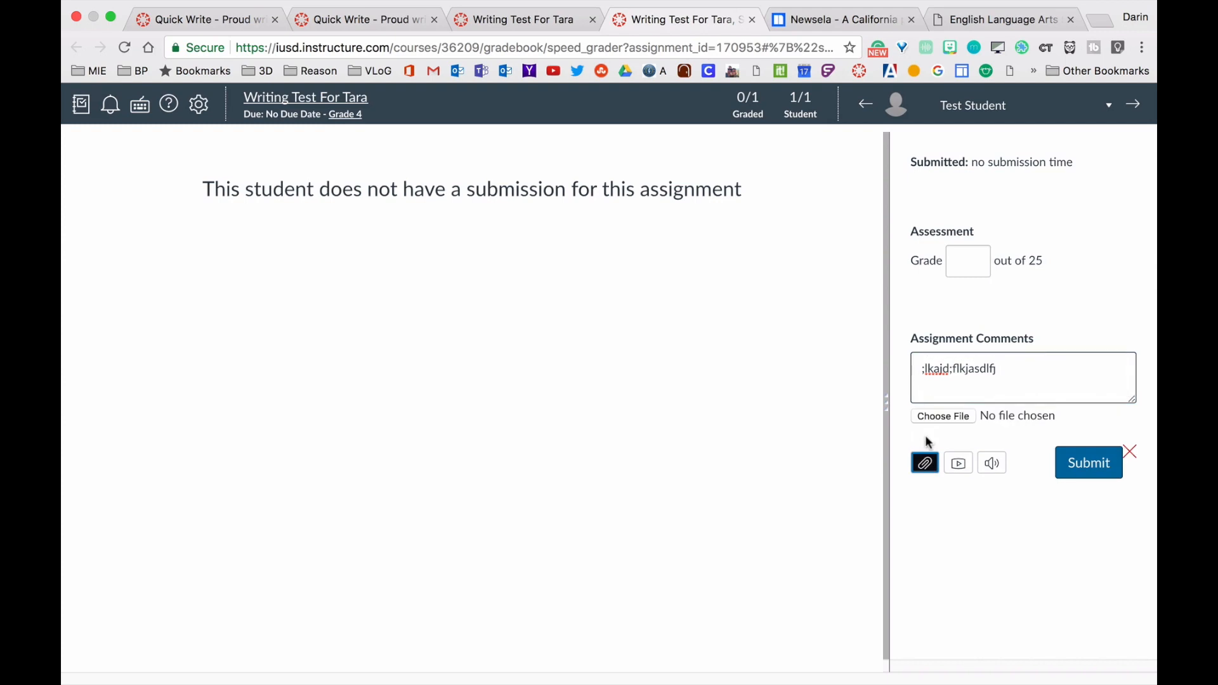
click(924, 463)
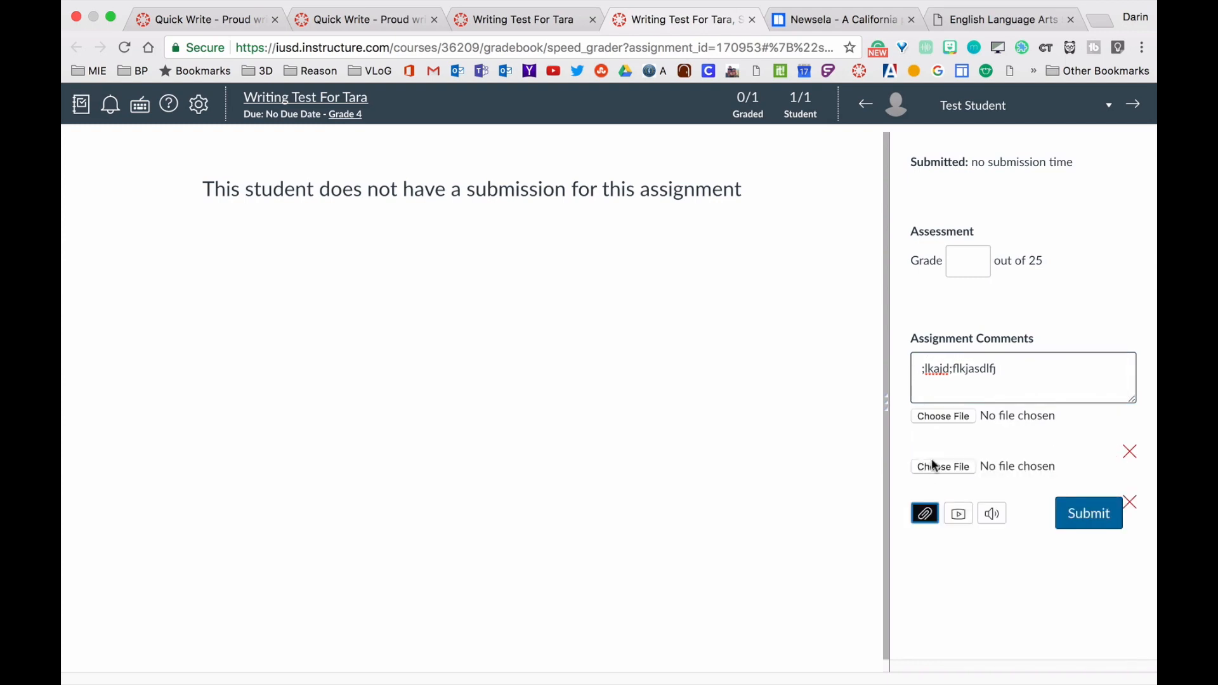
click(1127, 453)
click(1132, 454)
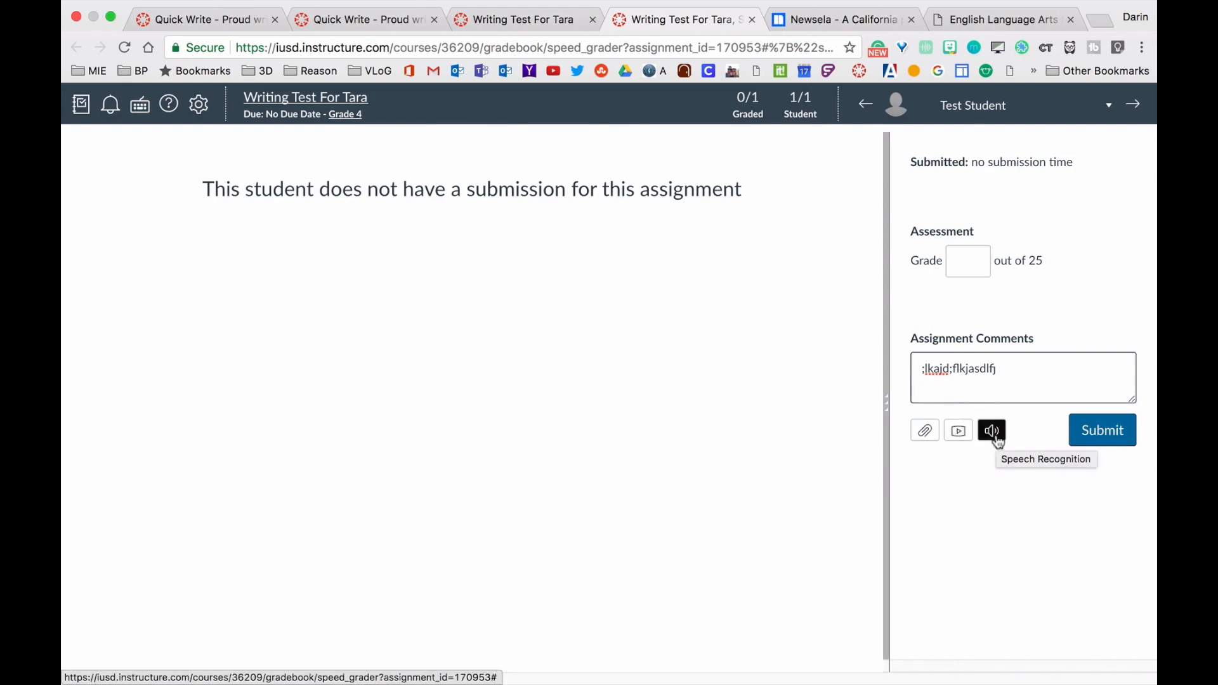
View the media comment recording options, close them without recording, and return to the writing test assignment page
click(960, 433)
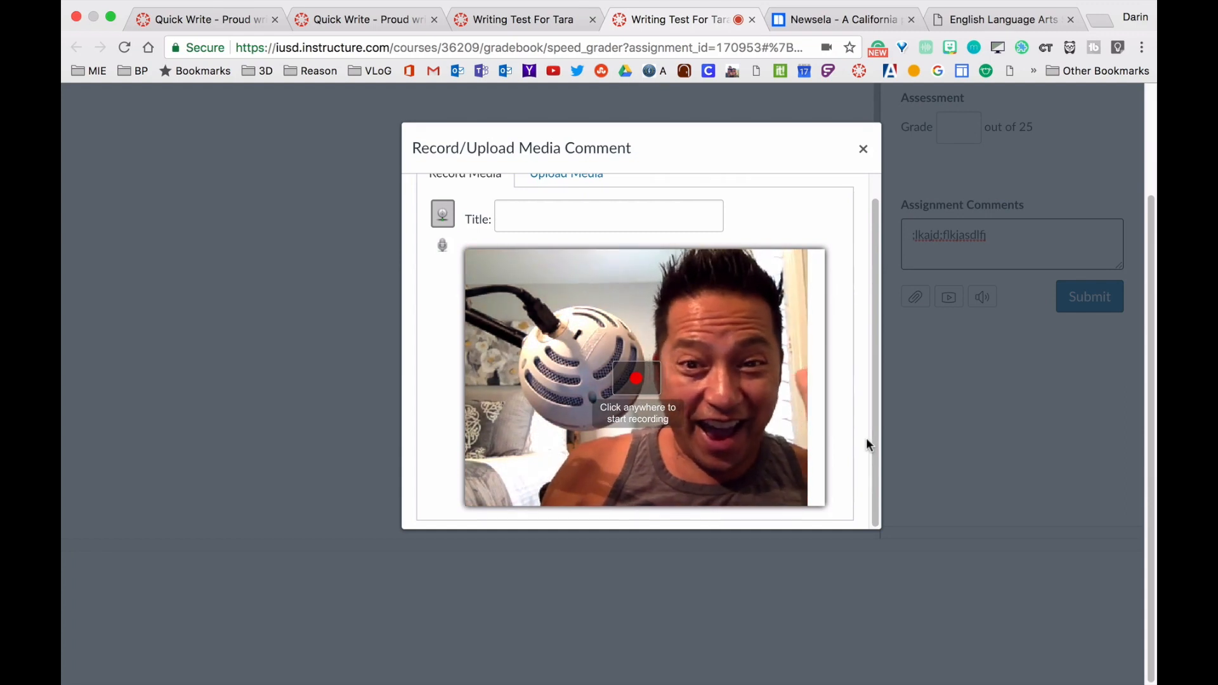
scroll(861, 394, up, 3)
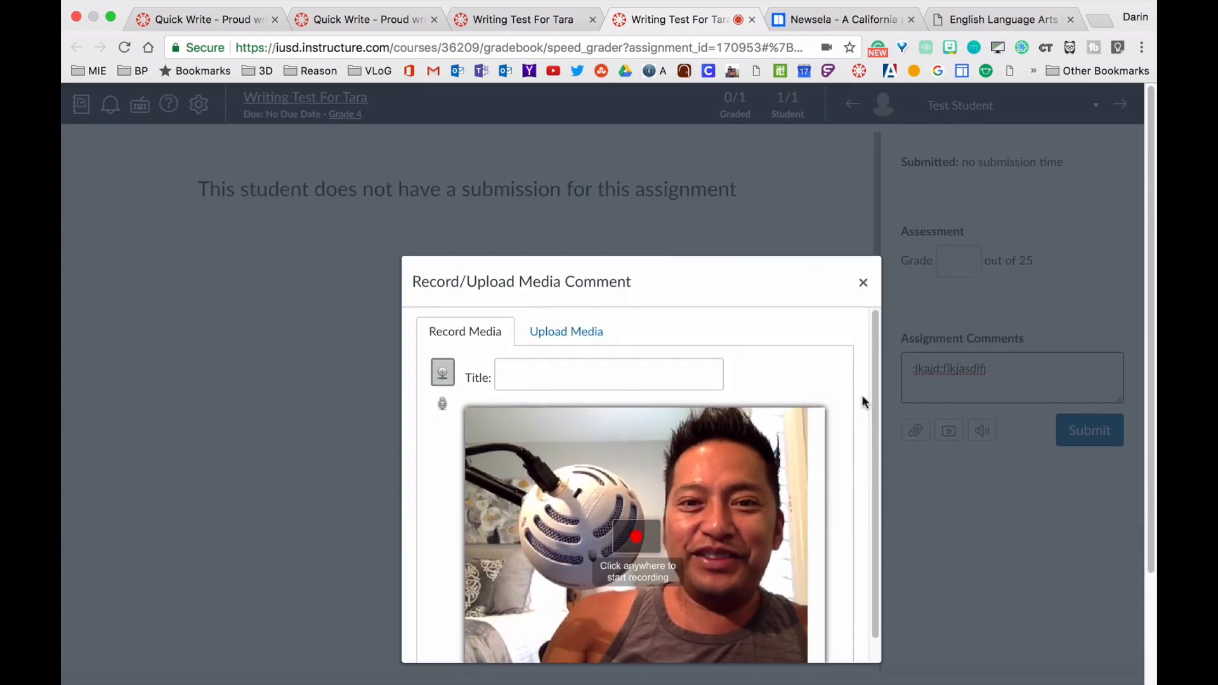
click(863, 282)
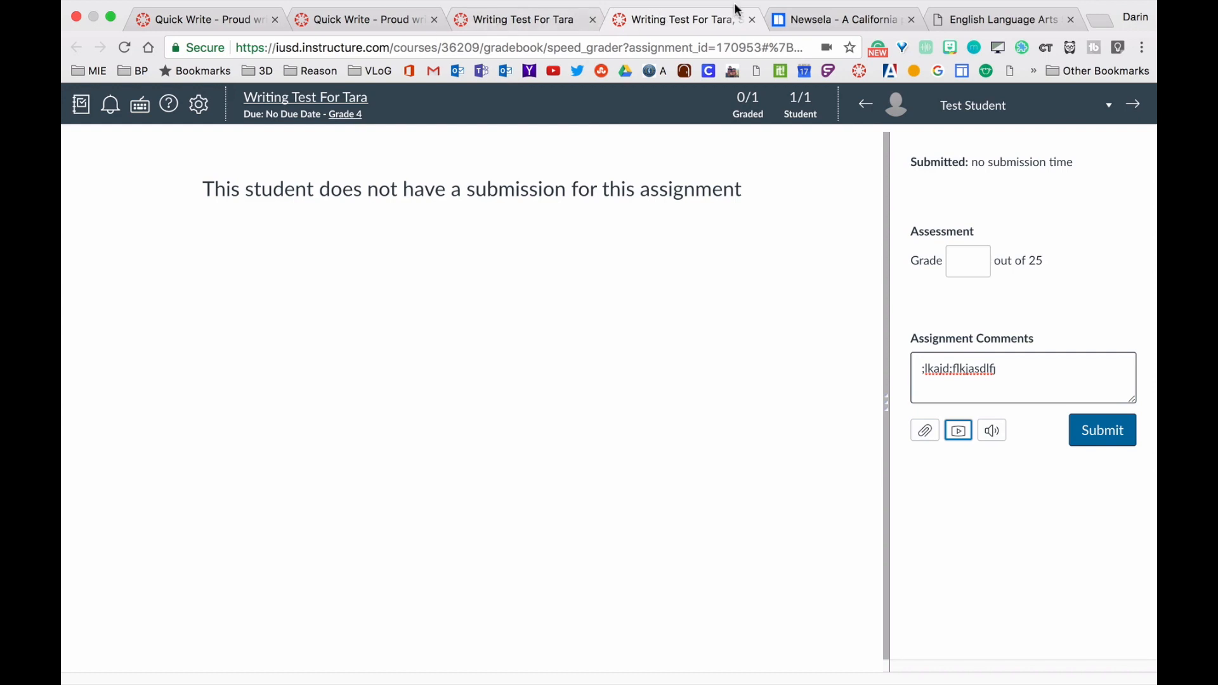
click(752, 20)
click(738, 231)
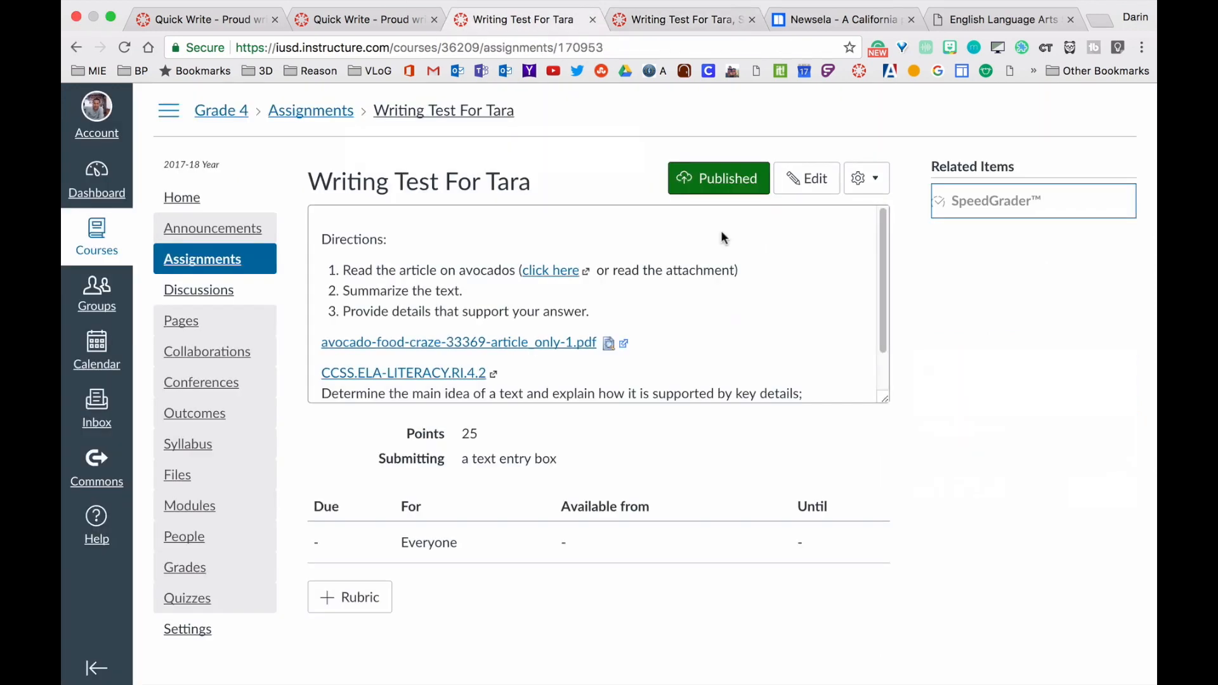